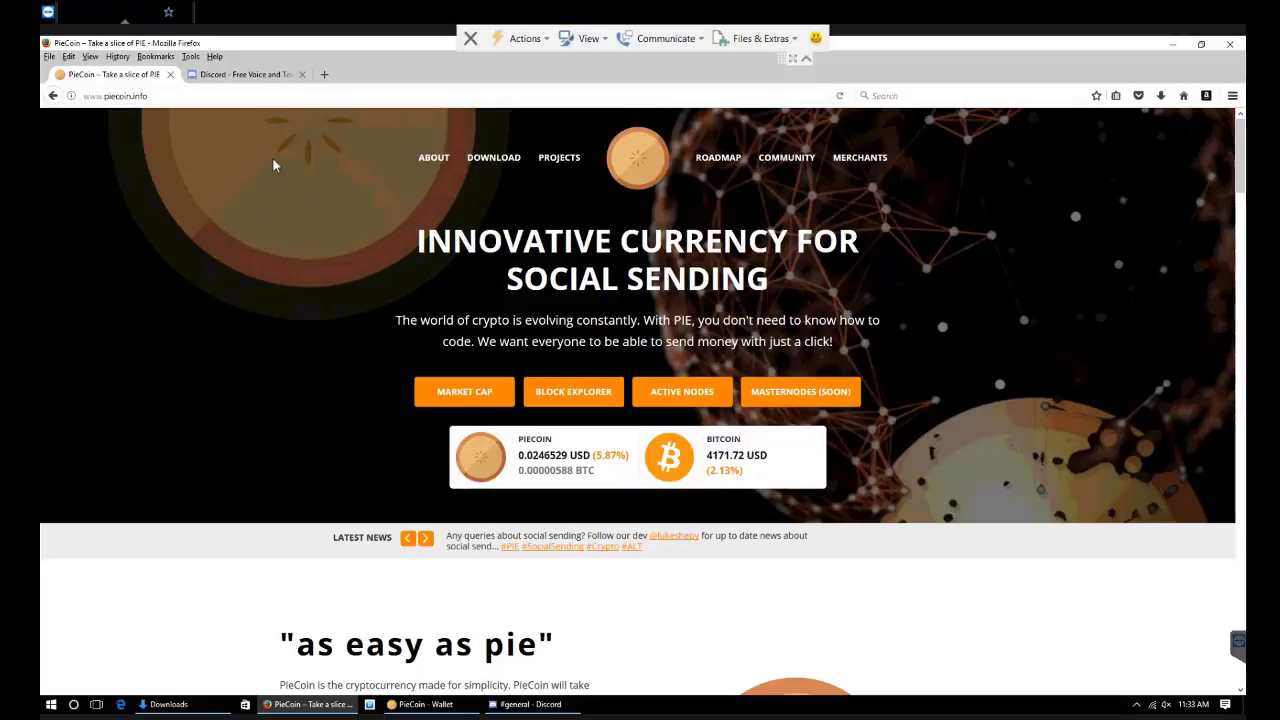
Check the Discord tab, then return to the PieCoin site and scroll down to its Discord link
{"action": "left_click", "coordinate": [224, 76]}
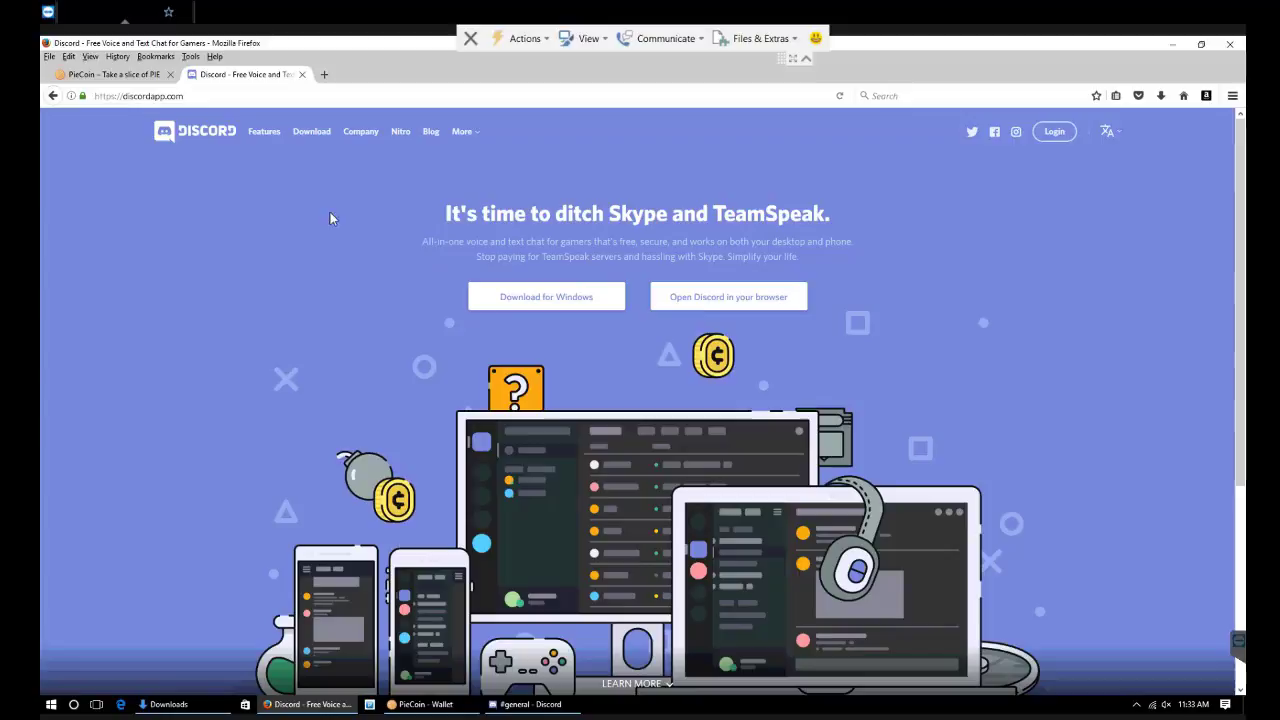
{"action": "left_click", "coordinate": [110, 75]}
{"action": "scroll", "coordinate": [476, 333], "scroll_direction": "down", "scroll_amount": 5}
{"action": "scroll", "coordinate": [480, 350], "scroll_direction": "up", "scroll_amount": 5}
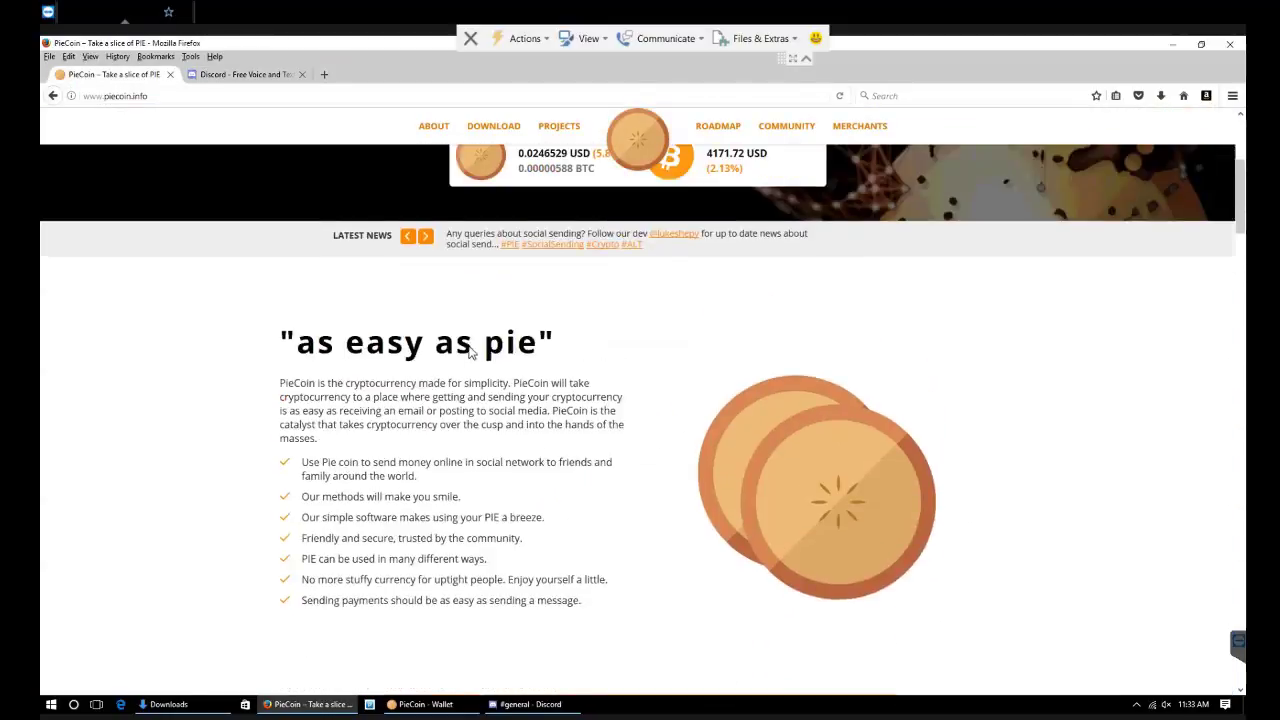
{"action": "scroll", "coordinate": [489, 370], "scroll_direction": "down", "scroll_amount": 5}
{"action": "scroll", "coordinate": [489, 370], "scroll_direction": "down", "scroll_amount": 20}
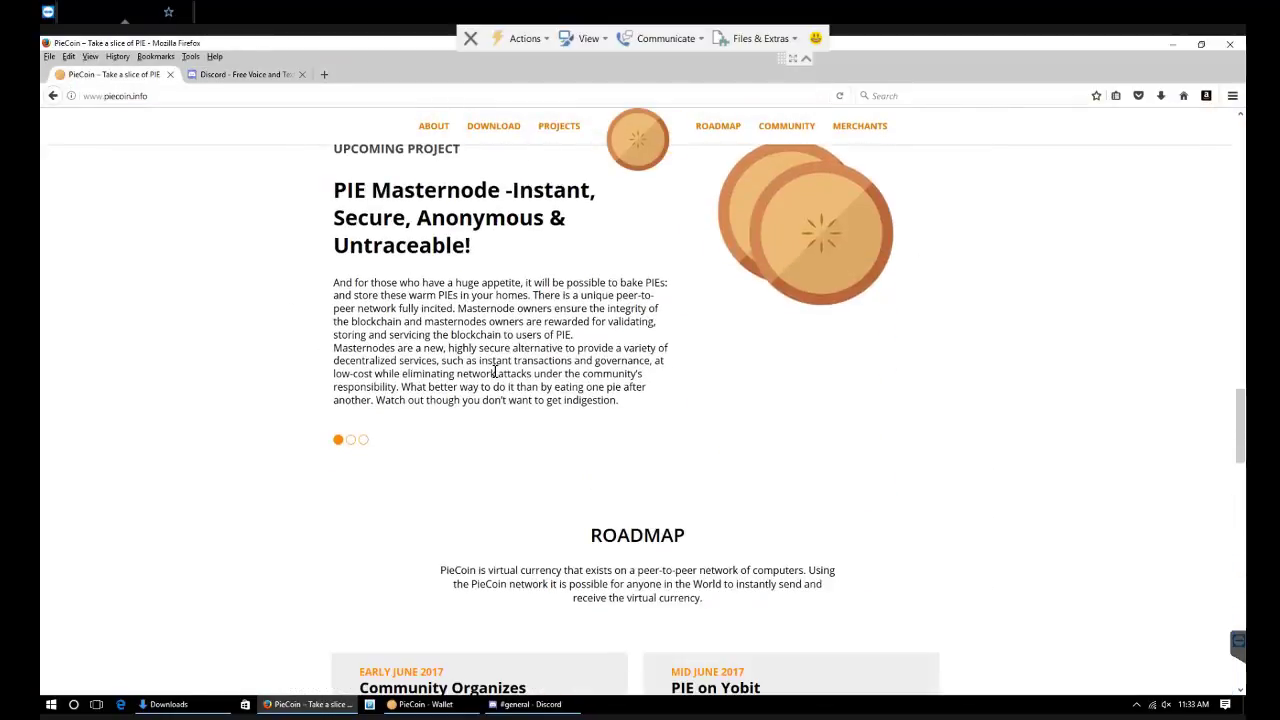
{"action": "scroll", "coordinate": [499, 392], "scroll_direction": "down", "scroll_amount": 2}
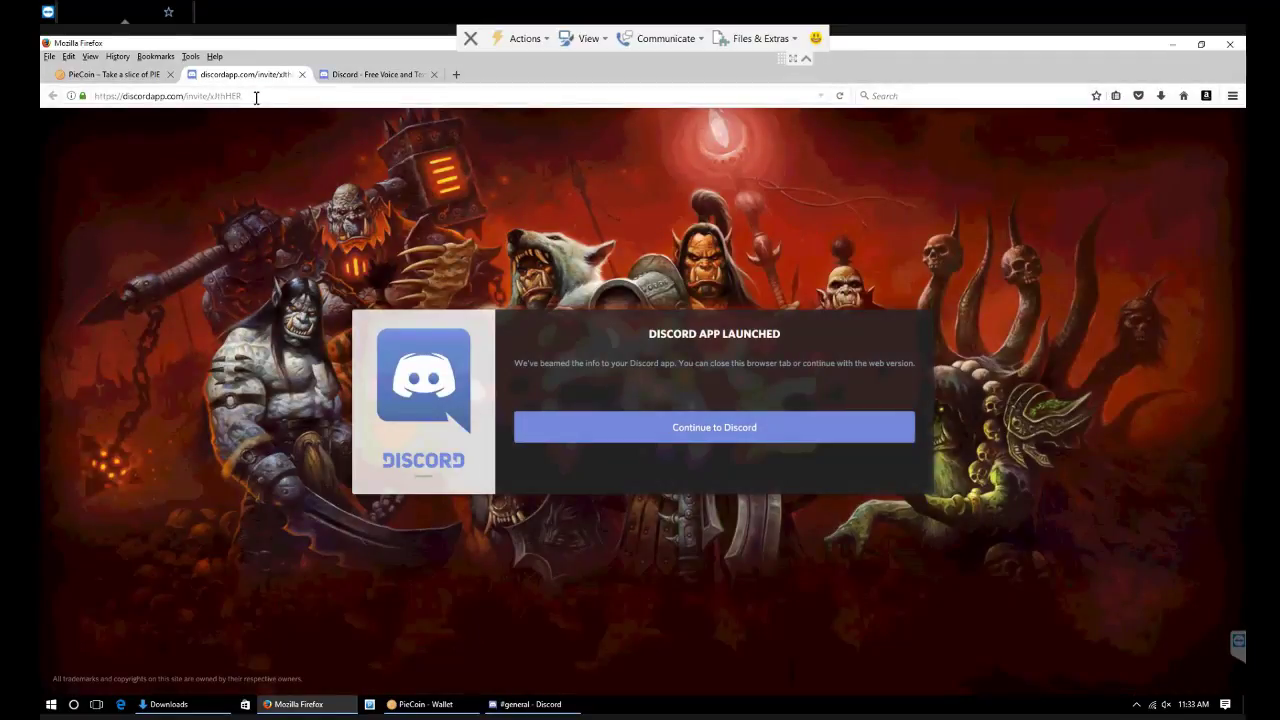
Copy the PIECoin invite URL from Firefox and use it in Discord's Join a Server dialog
{"action": "left_click", "coordinate": [256, 96]}
{"action": "key", "text": "ctrl+c"}
{"action": "right_click", "coordinate": [256, 97]}
{"action": "left_click", "coordinate": [287, 138]}
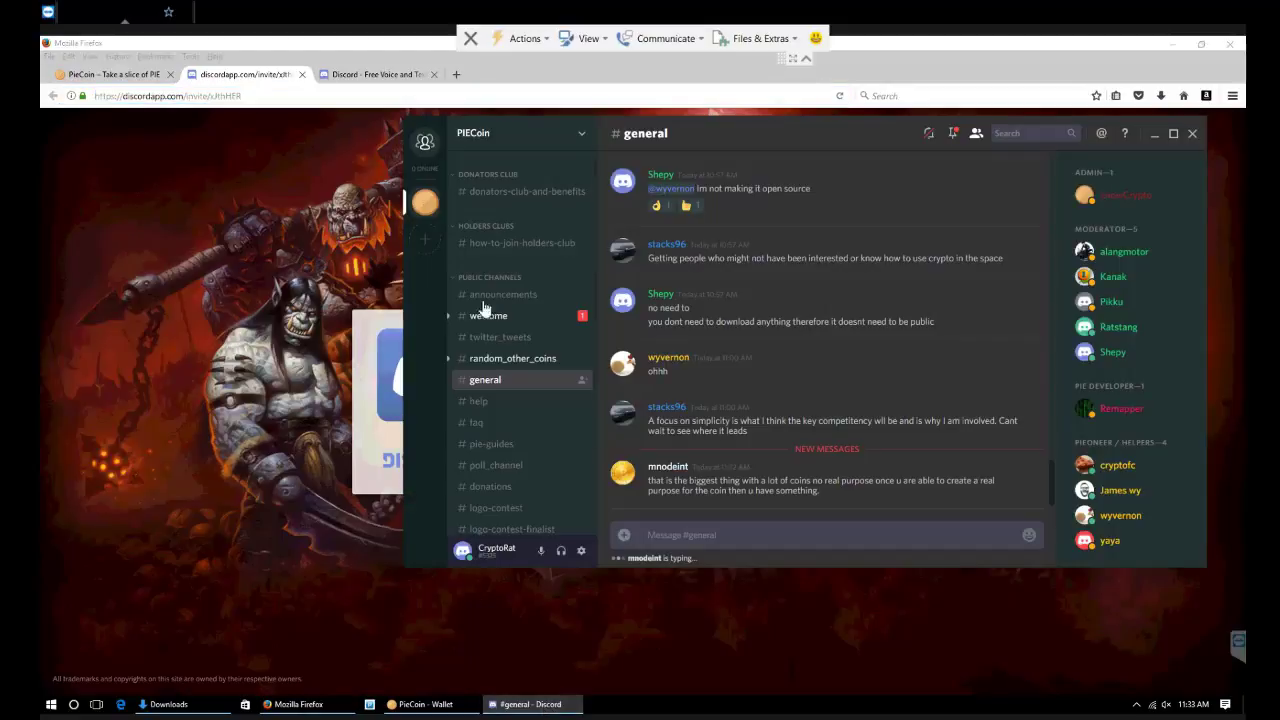
{"action": "left_click", "coordinate": [425, 240]}
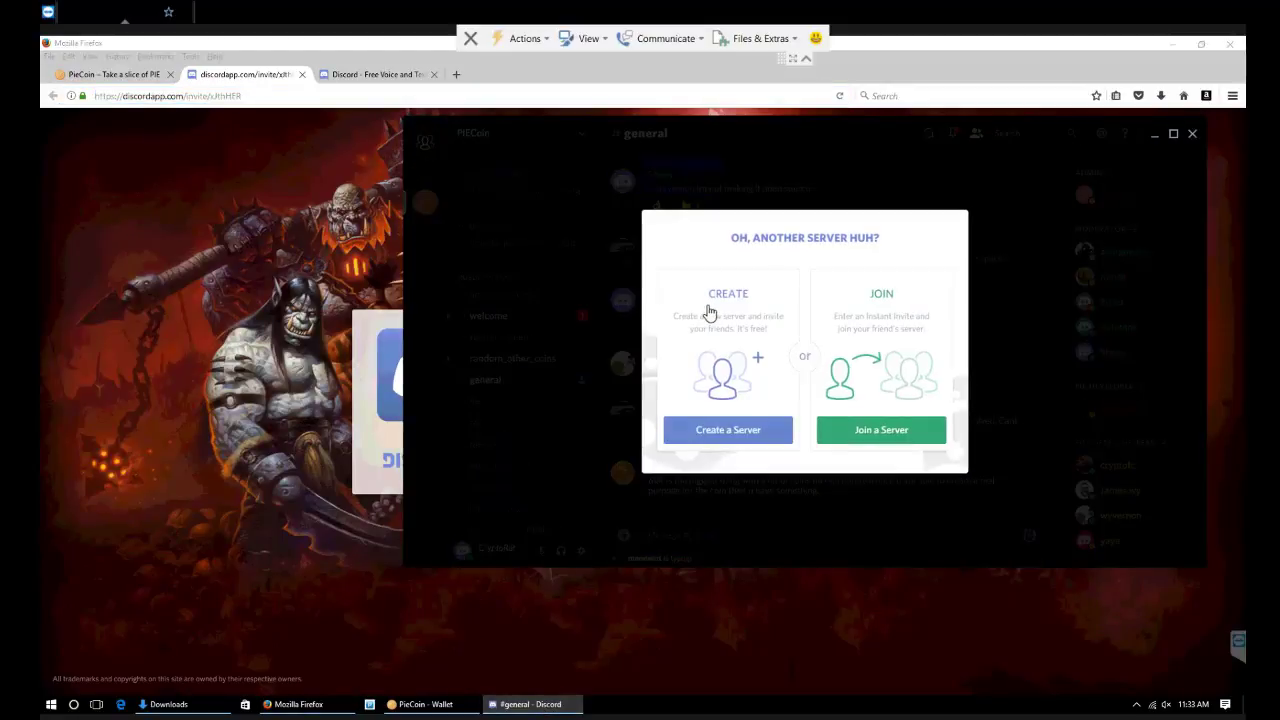
{"action": "left_click", "coordinate": [883, 440]}
{"action": "right_click", "coordinate": [760, 360]}
{"action": "left_click", "coordinate": [789, 376]}
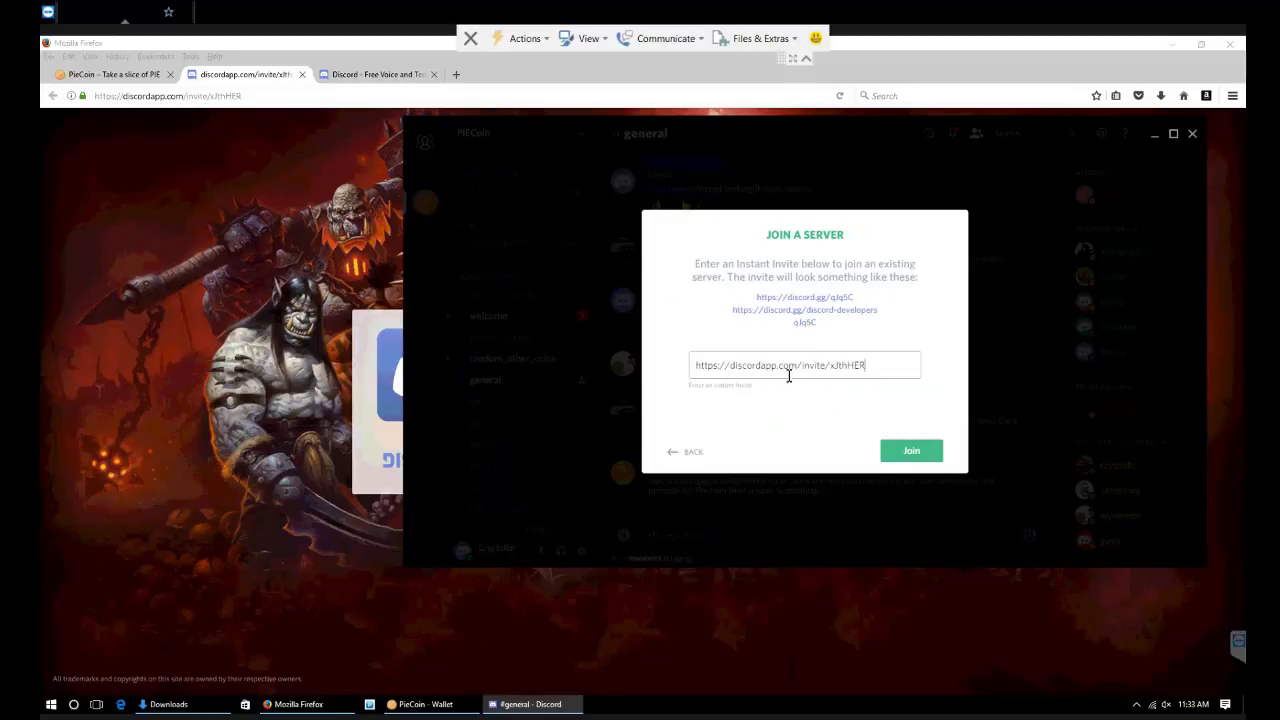
{"action": "left_click", "coordinate": [911, 453]}
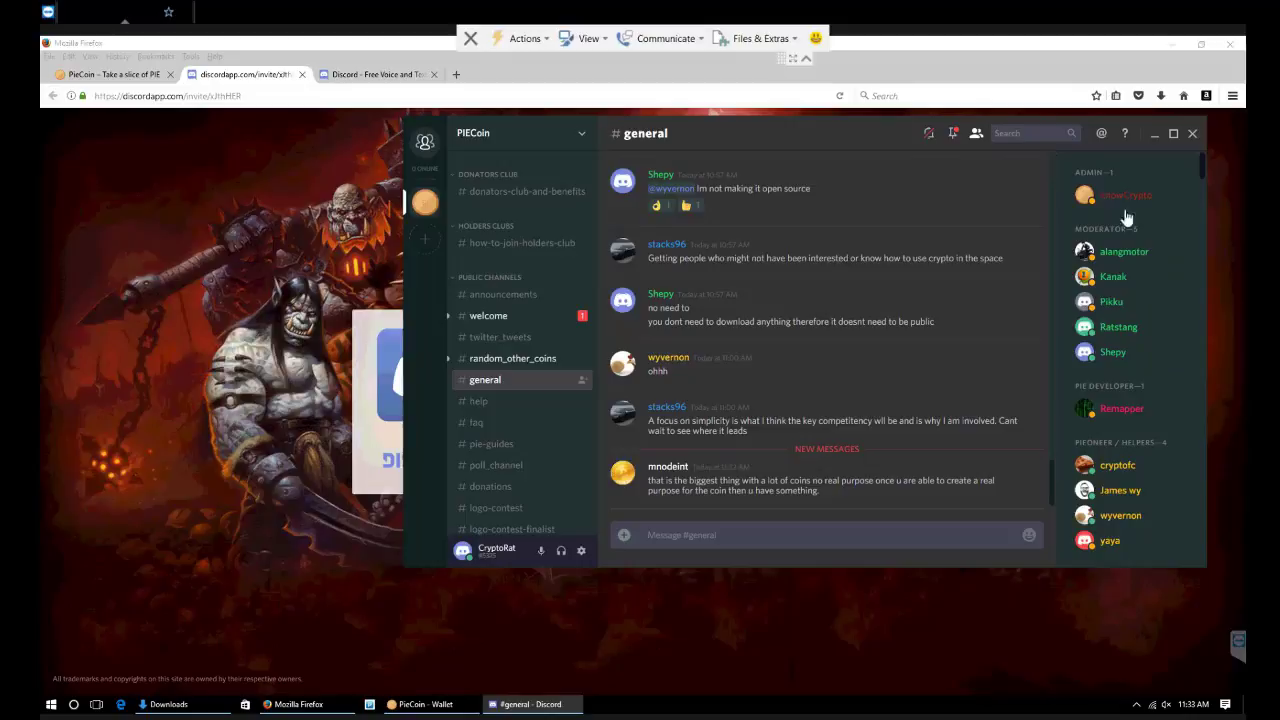
Start a direct message with the moderator and send 'Hi there'
{"action": "right_click", "coordinate": [1120, 352]}
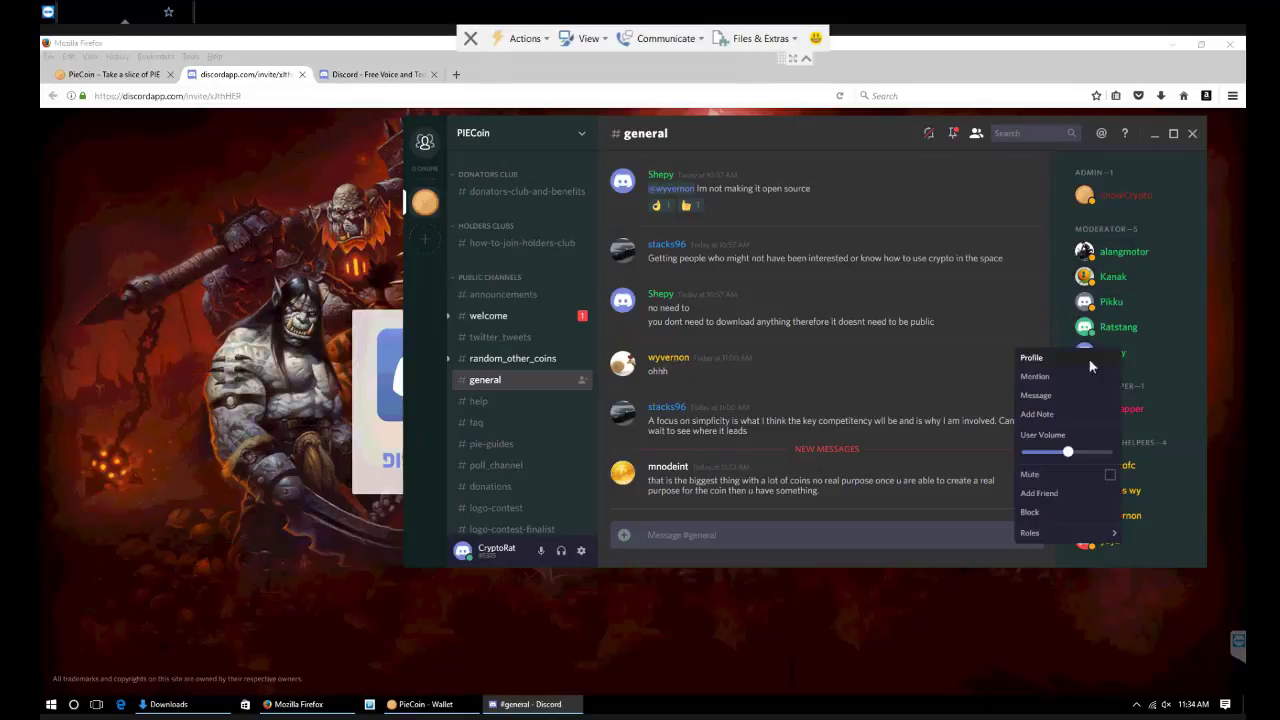
{"action": "left_click", "coordinate": [1044, 401]}
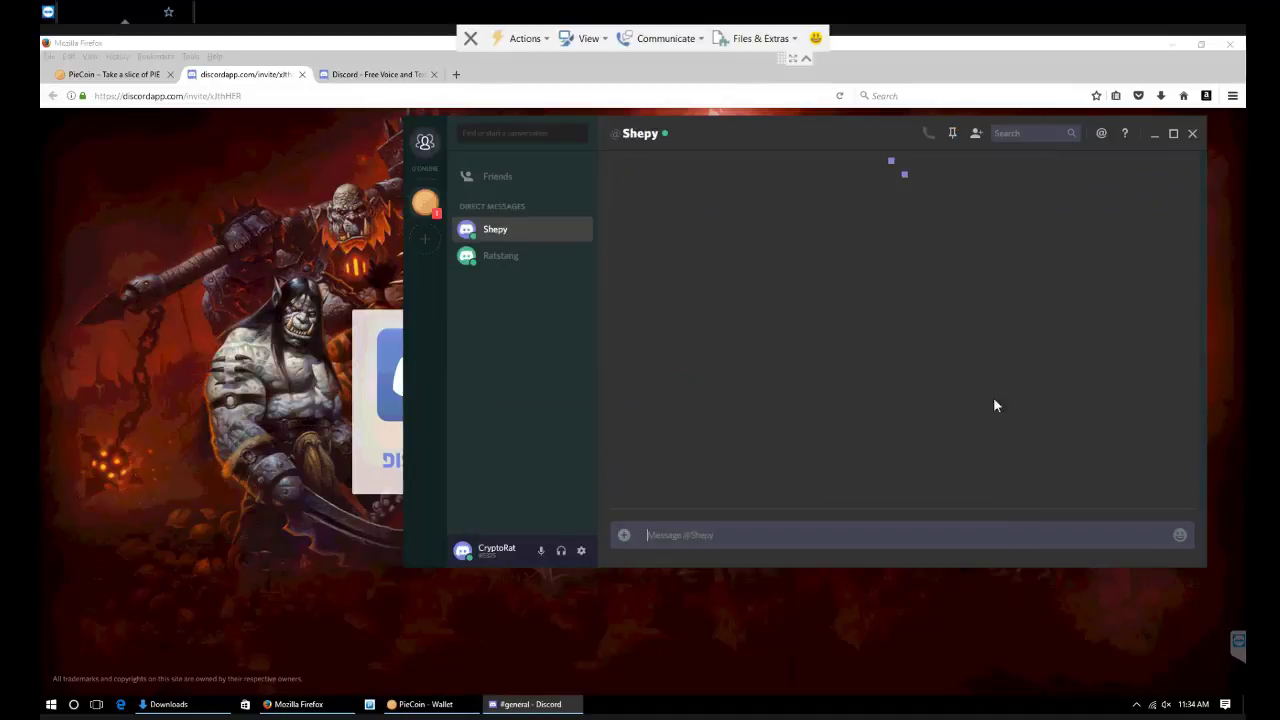
{"action": "type", "text": "H"}
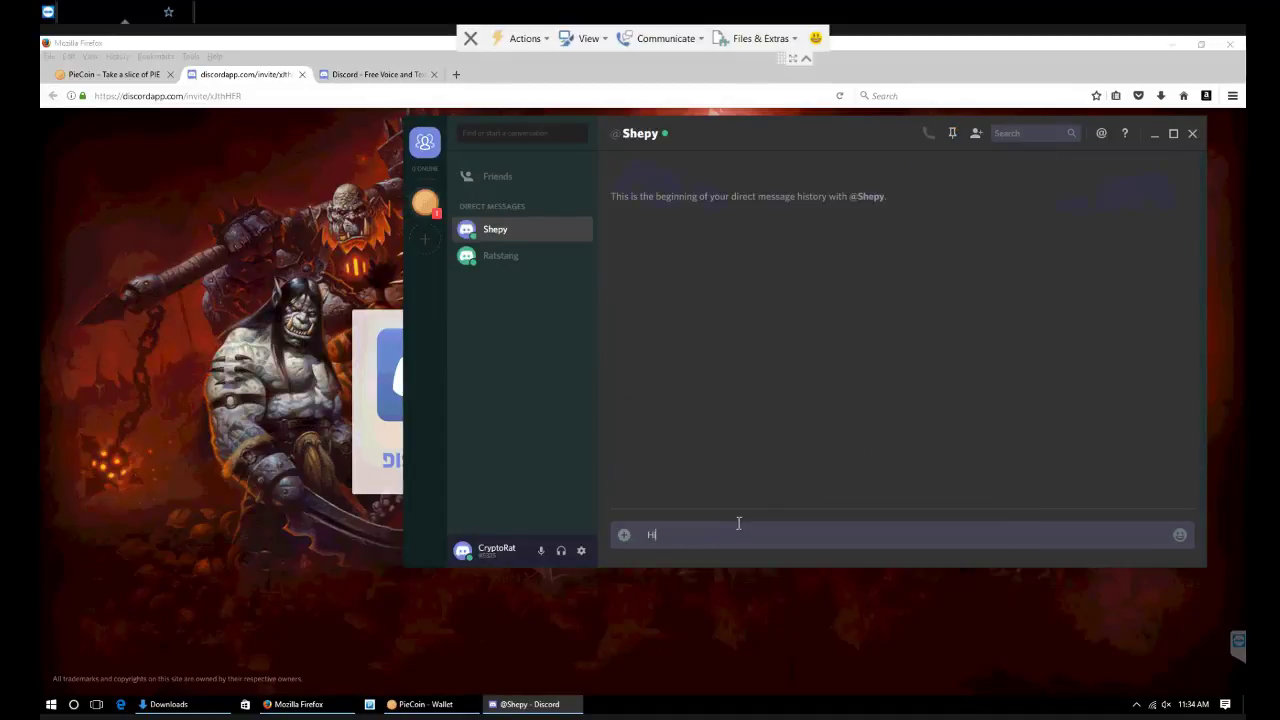
{"action": "type", "text": "i there"}
{"action": "key", "text": "Return"}
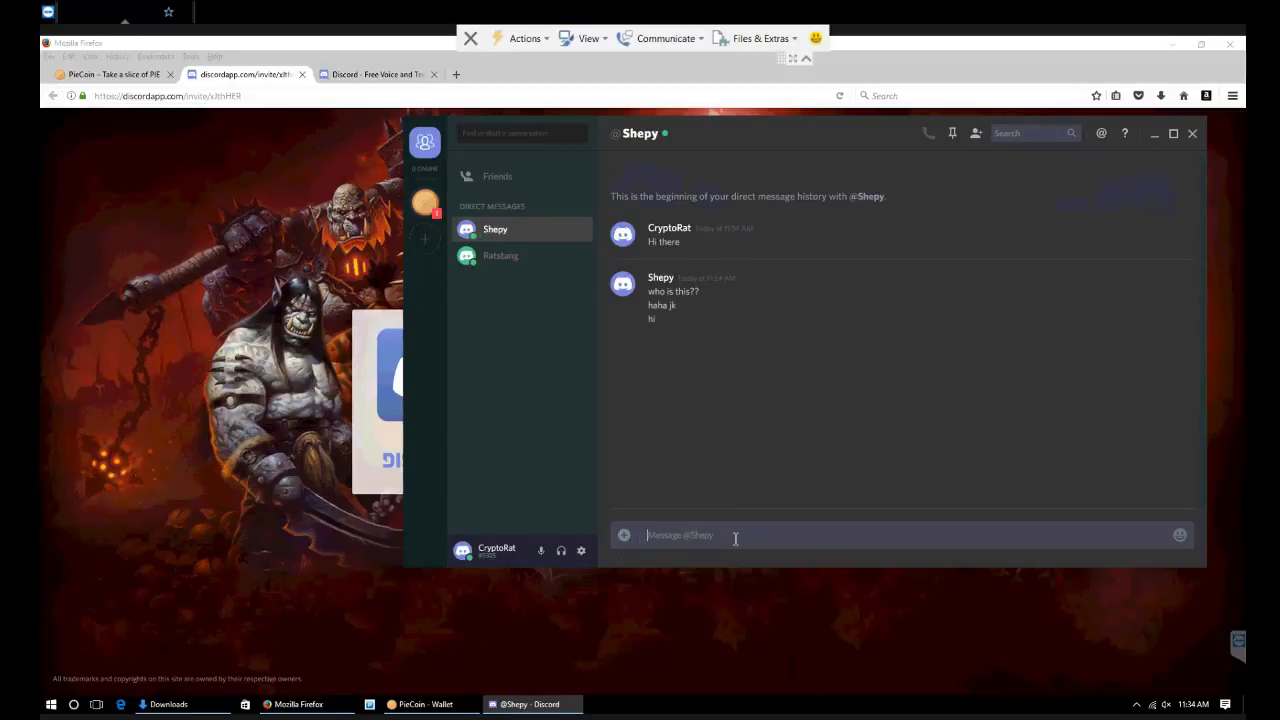
Ask 'How do we do the swap?', reply 'yup', then bring up the PieCoin wallet
{"action": "type", "text": "How do we do the swap?"}
{"action": "key", "text": "Return"}
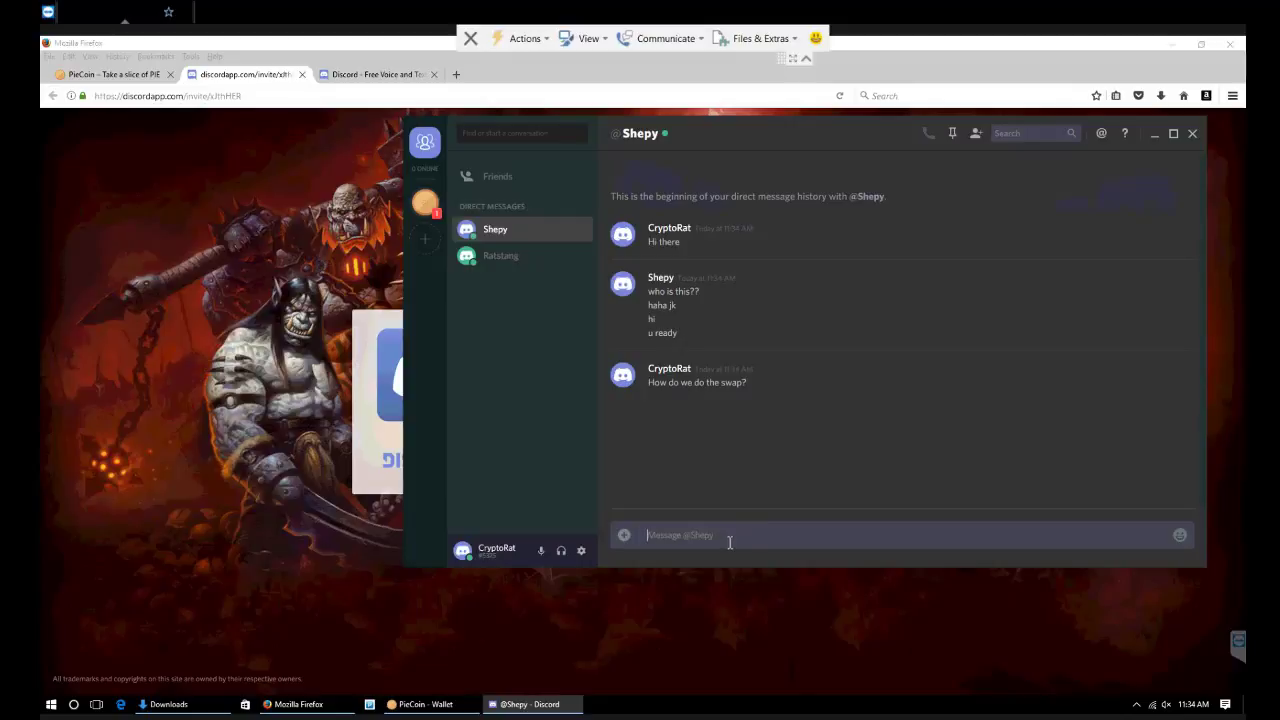
{"action": "type", "text": "yup"}
{"action": "key", "text": "Return"}
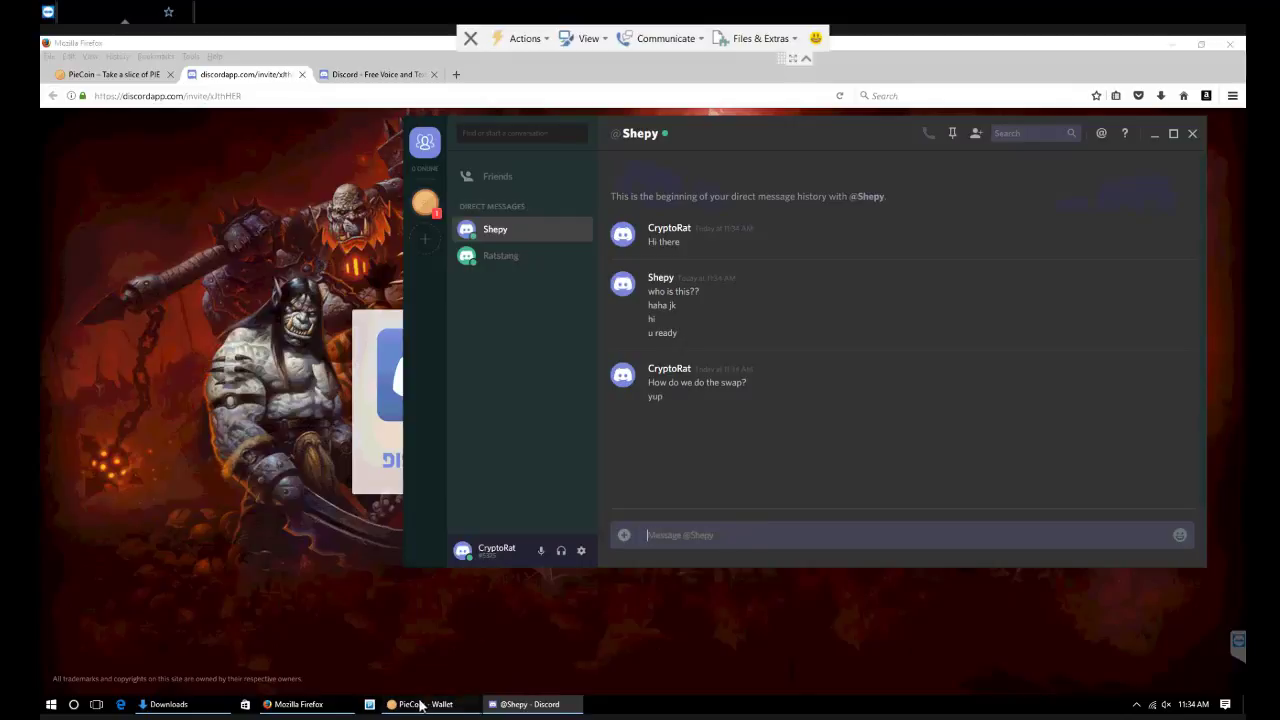
{"action": "mouse_move", "coordinate": [437, 705]}
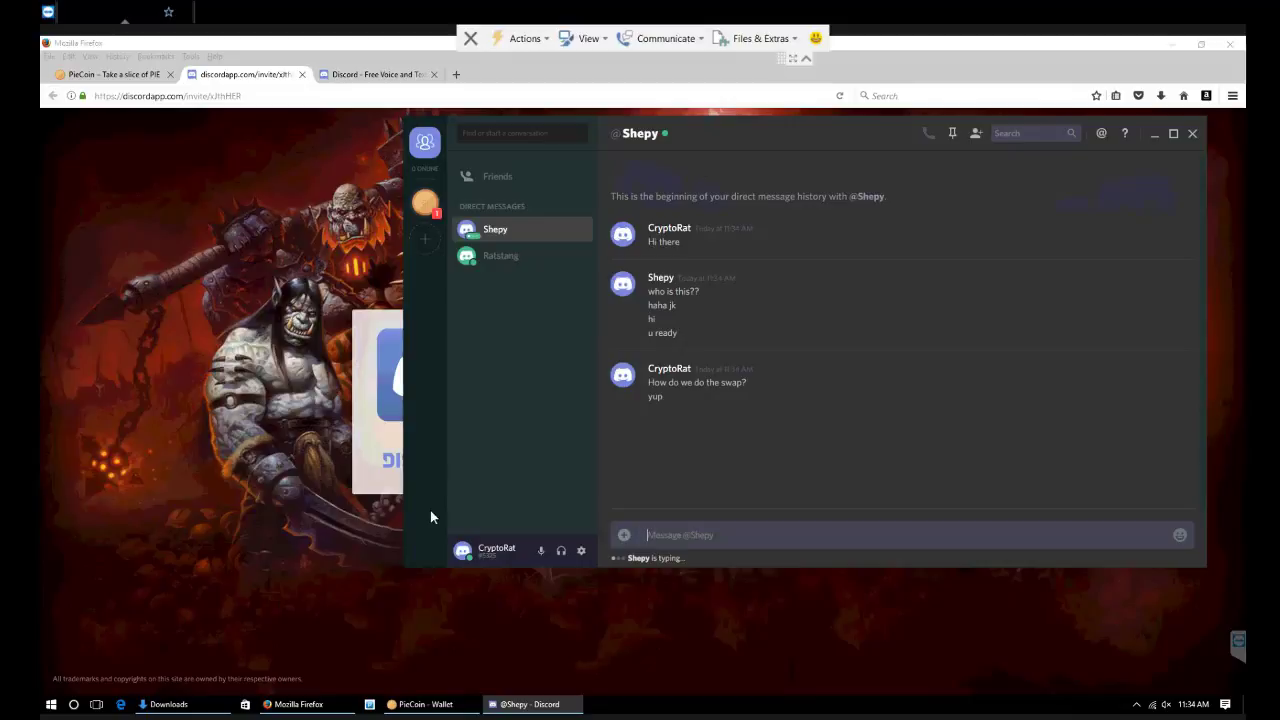
{"action": "left_click", "coordinate": [415, 702]}
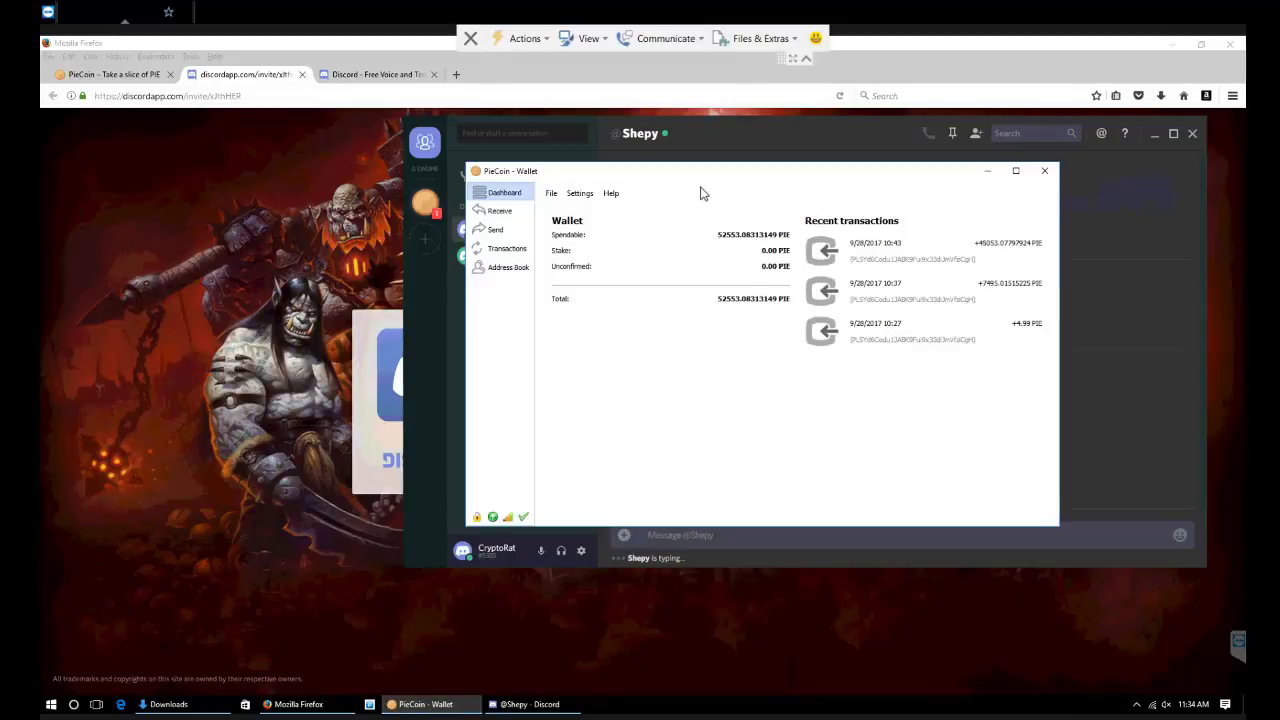
Move the PieCoin wallet left and copy its 52553.08313149 PIE spendable balance
{"action": "left_click_drag", "start_coordinate": [725, 175], "coordinate": [367, 154]}
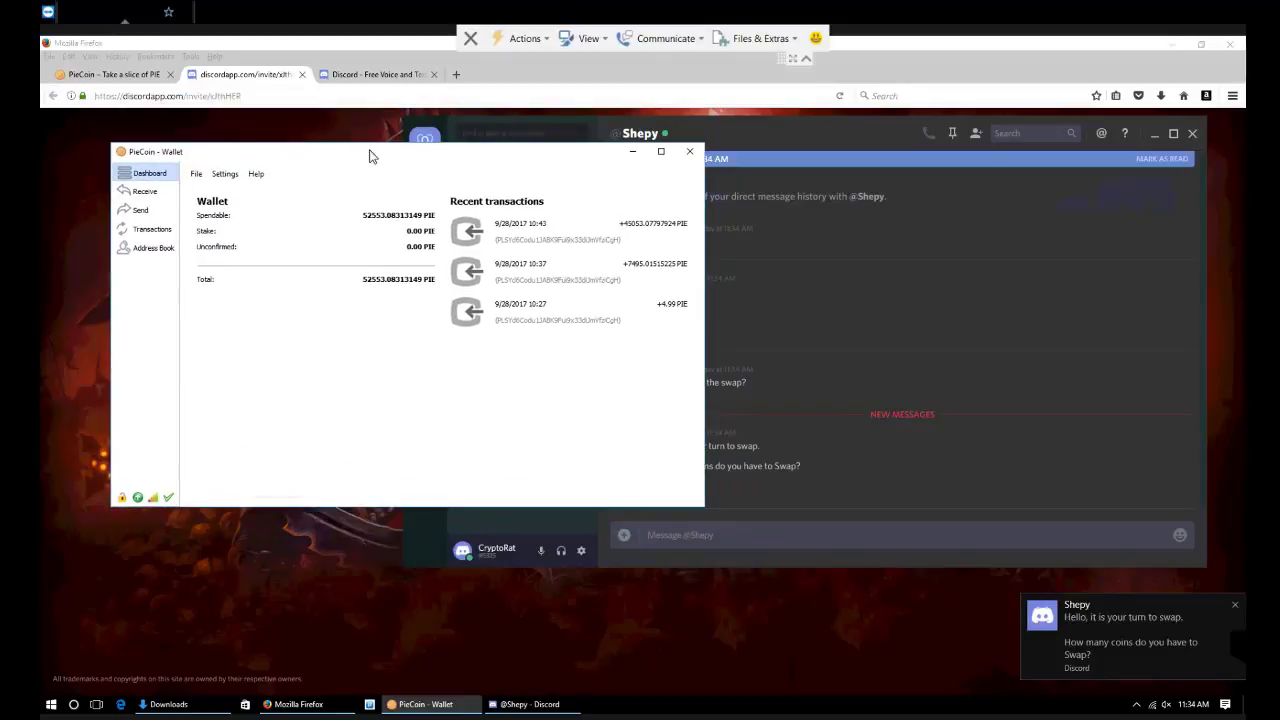
{"action": "left_click", "coordinate": [790, 367]}
{"action": "left_click", "coordinate": [351, 220]}
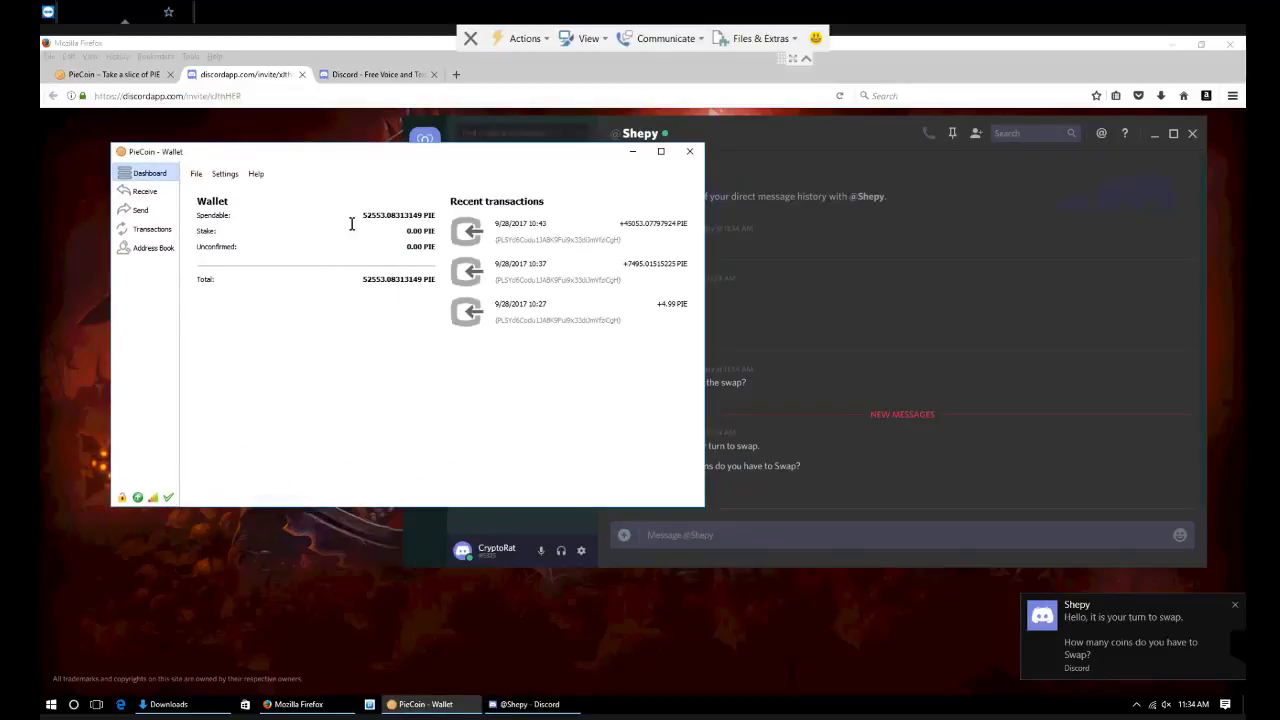
{"action": "left_click_drag", "start_coordinate": [364, 214], "coordinate": [434, 214]}
{"action": "right_click", "coordinate": [434, 214]}
{"action": "left_click", "coordinate": [470, 222]}
Paste the 52553.08313149 balance into the Discord chat and send it to the moderator
{"action": "left_click", "coordinate": [728, 540]}
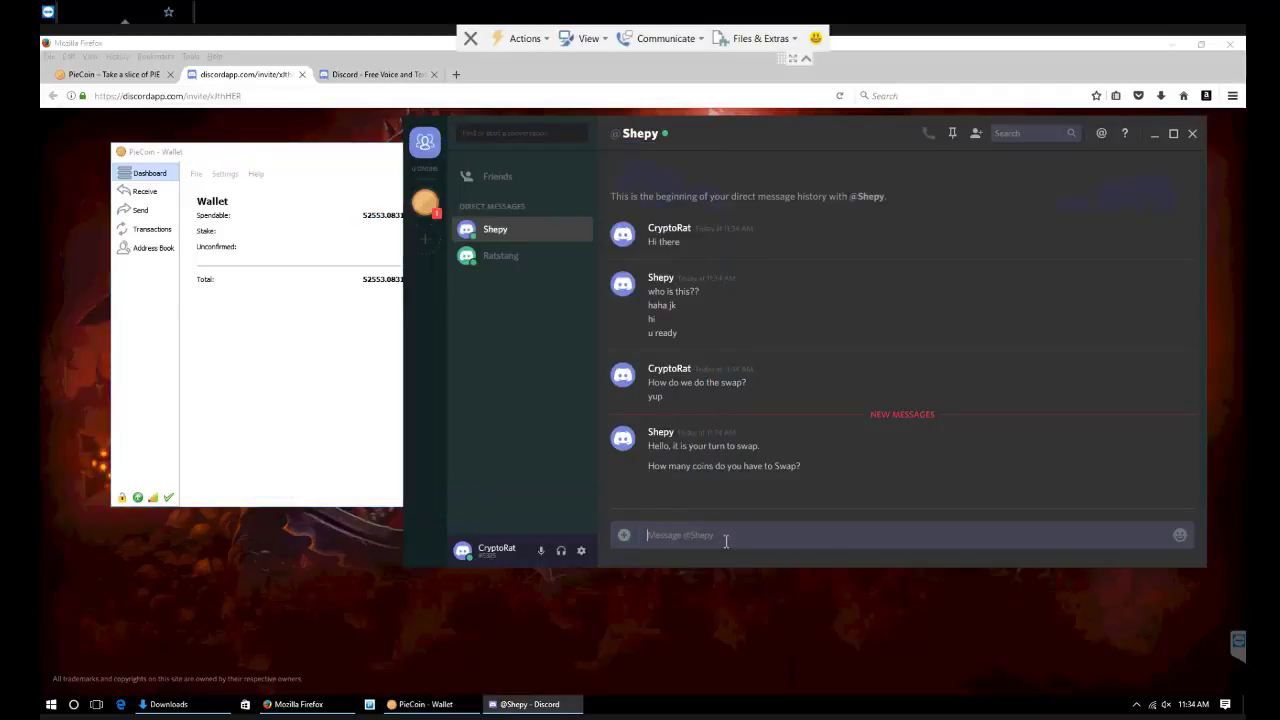
{"action": "right_click", "coordinate": [728, 541]}
{"action": "left_click", "coordinate": [766, 556]}
{"action": "left_click", "coordinate": [362, 414]}
{"action": "left_click", "coordinate": [760, 530]}
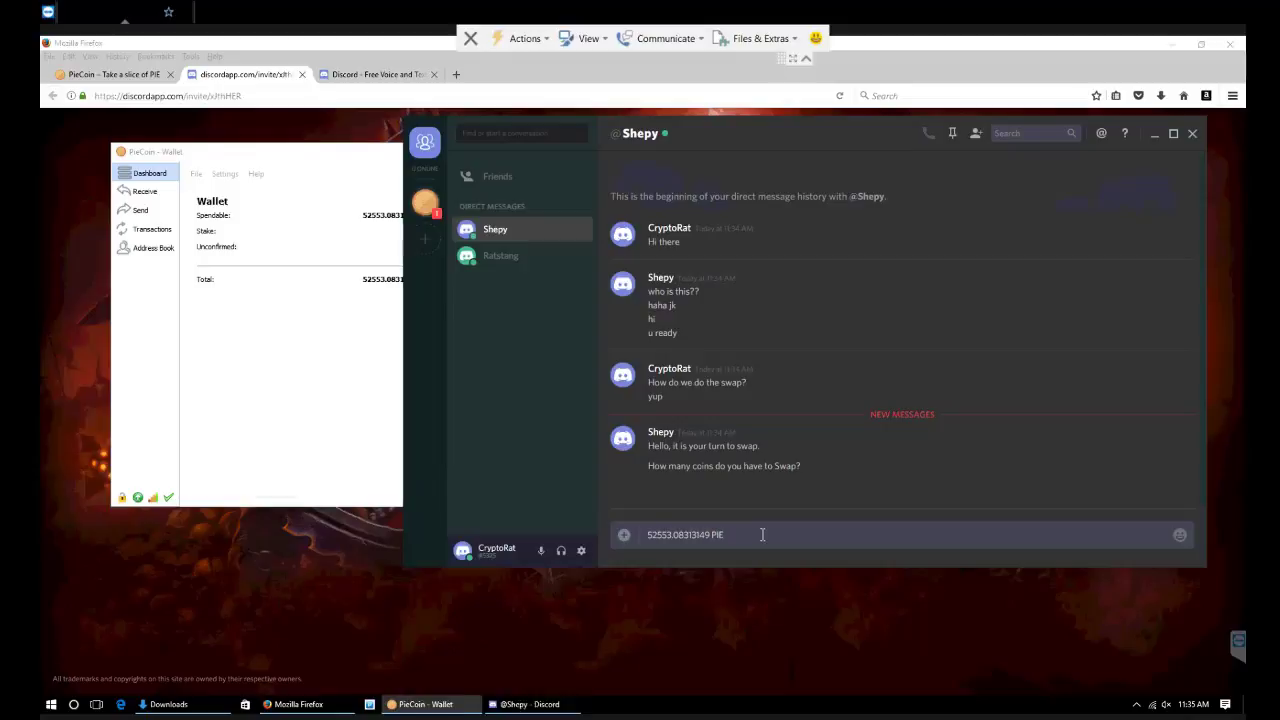
{"action": "key", "text": "Return"}
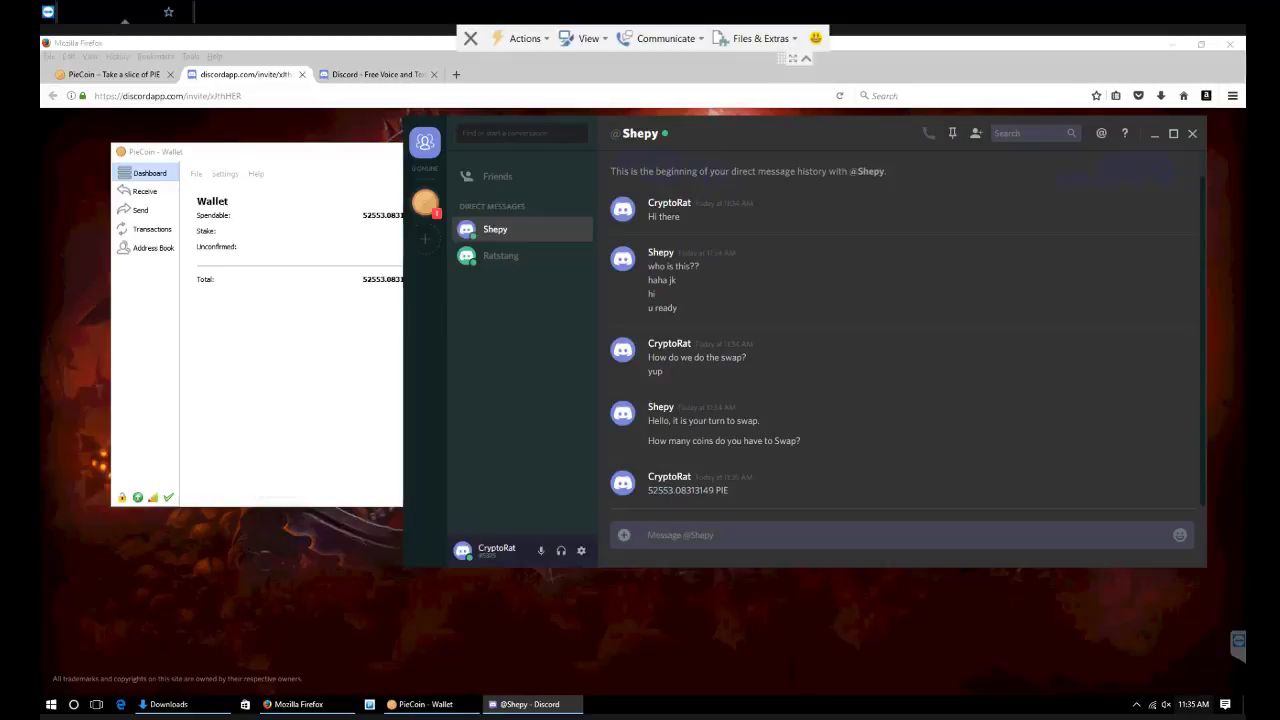
{"action": "left_click", "coordinate": [318, 326]}
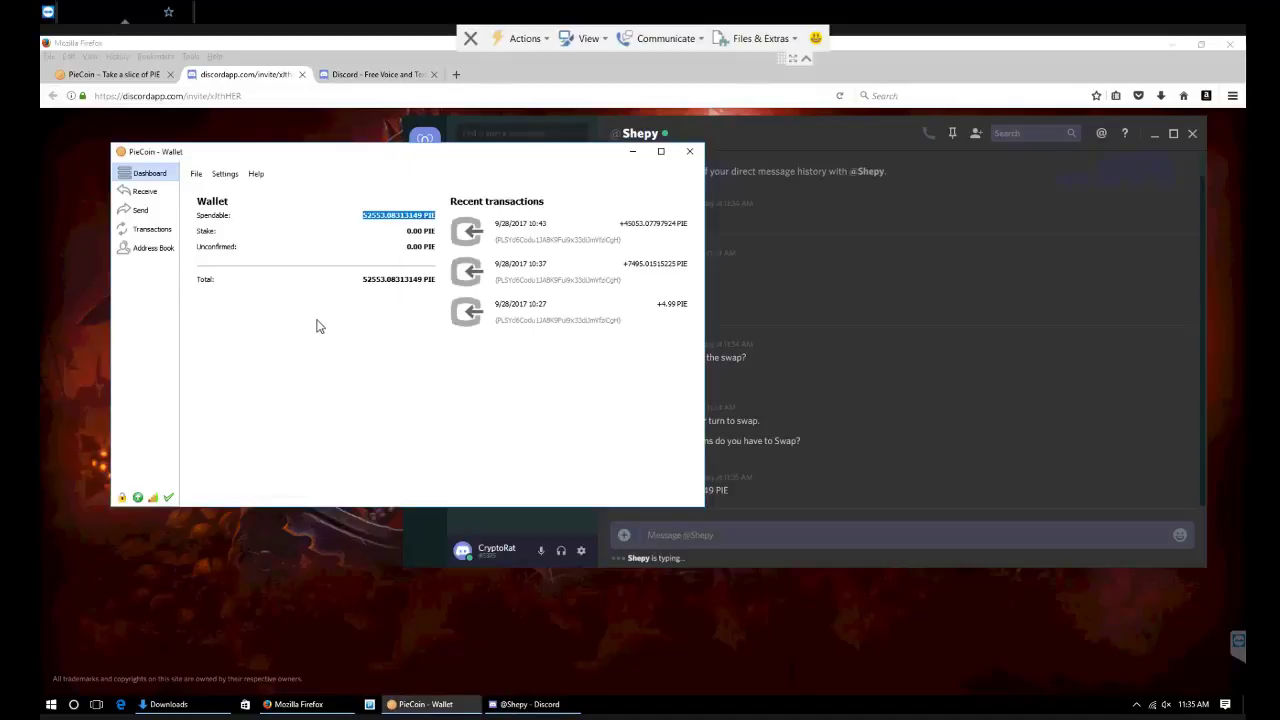
{"action": "left_click", "coordinate": [764, 131]}
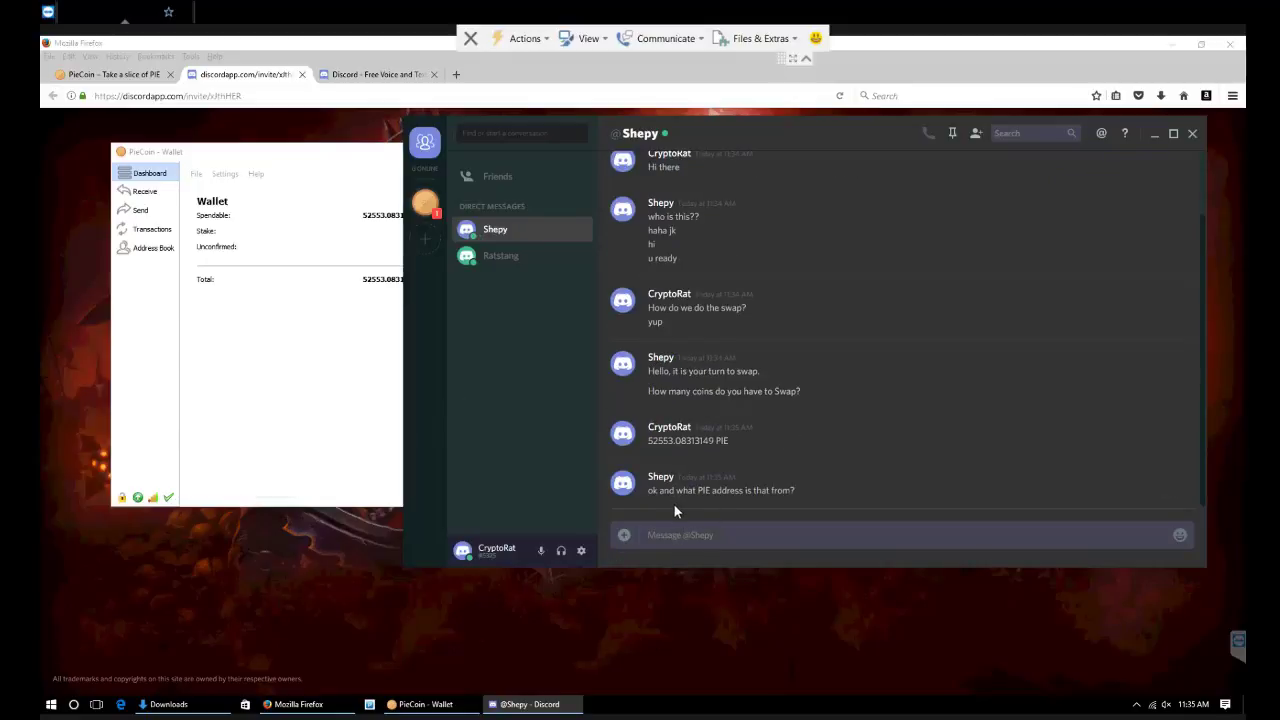
Copy the PieCoin wallet's receiving address from the Receive page
{"action": "left_click", "coordinate": [334, 366]}
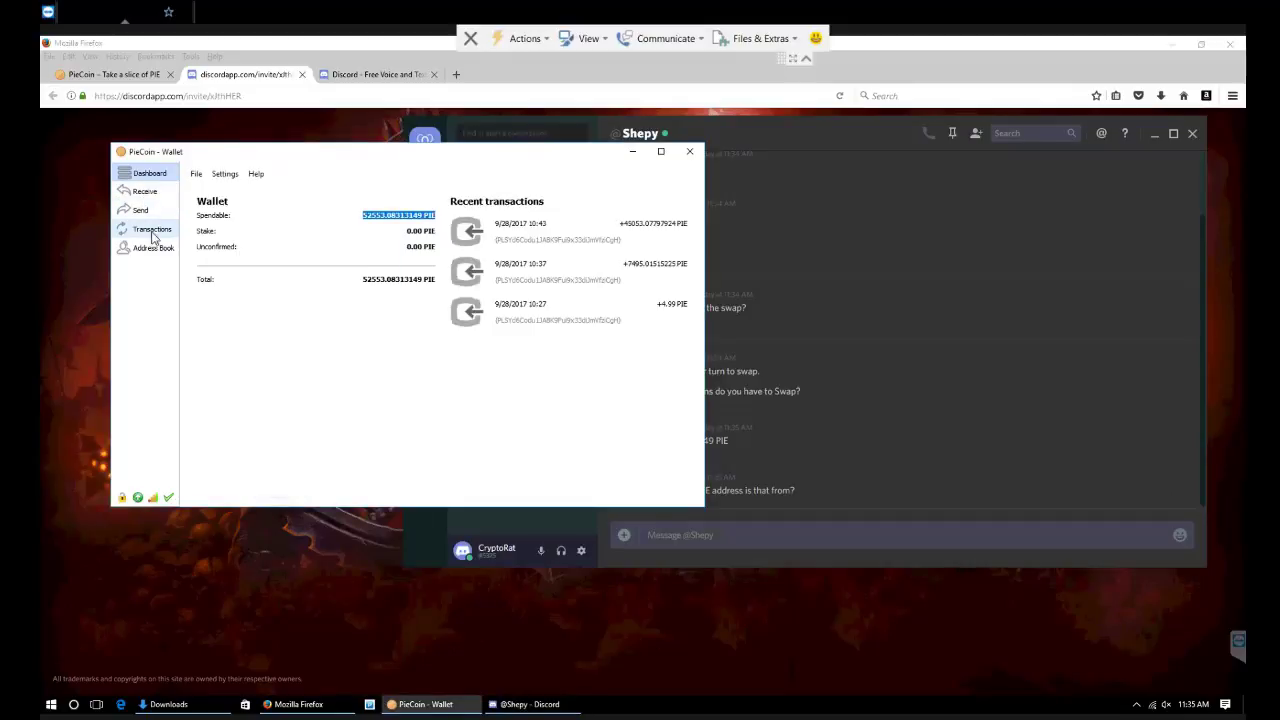
{"action": "left_click", "coordinate": [146, 193]}
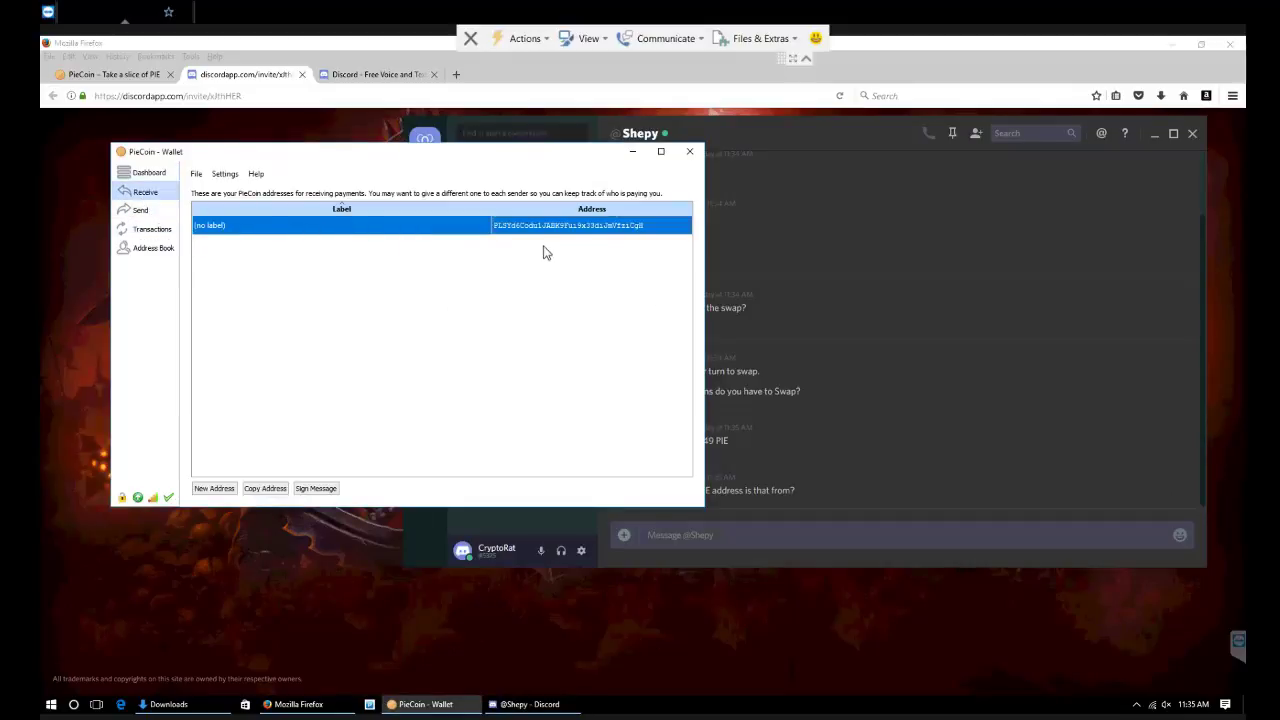
{"action": "left_click", "coordinate": [148, 173]}
{"action": "left_click", "coordinate": [150, 193]}
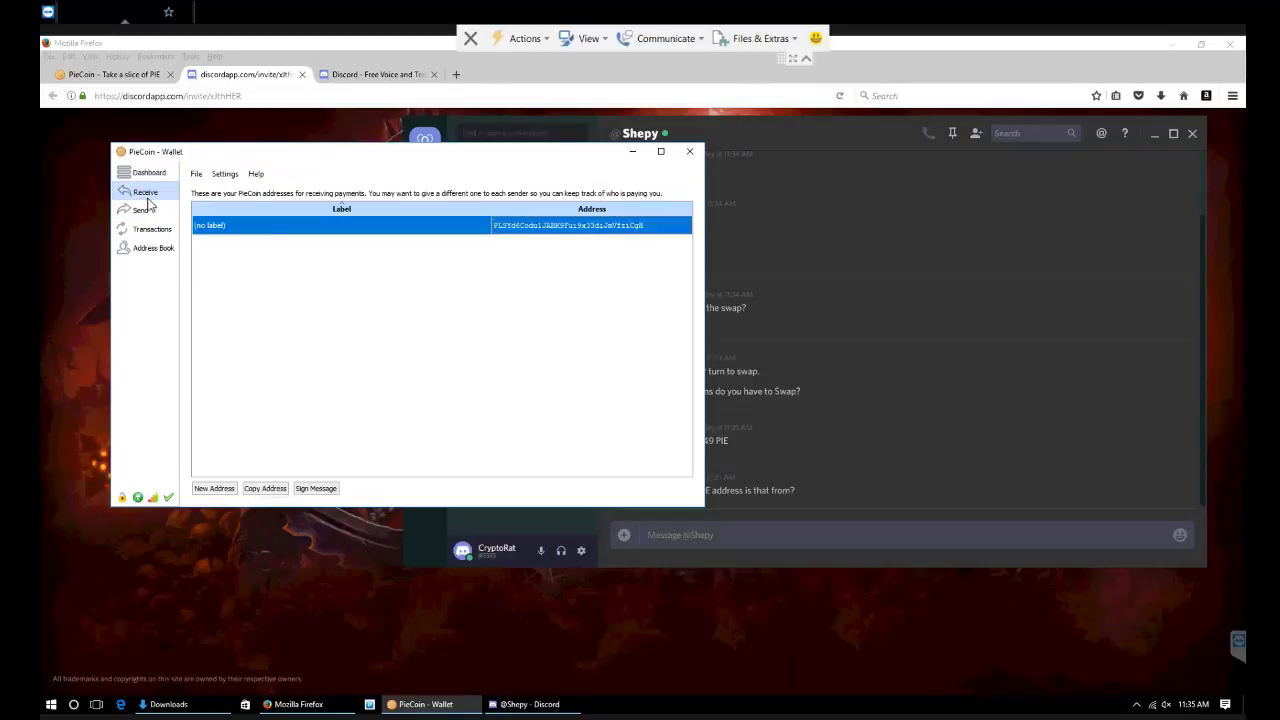
{"action": "right_click", "coordinate": [558, 228]}
{"action": "left_click", "coordinate": [586, 236]}
Paste the receiving address into the Discord chat and send it to the moderator
{"action": "left_click", "coordinate": [756, 536]}
{"action": "right_click", "coordinate": [754, 536]}
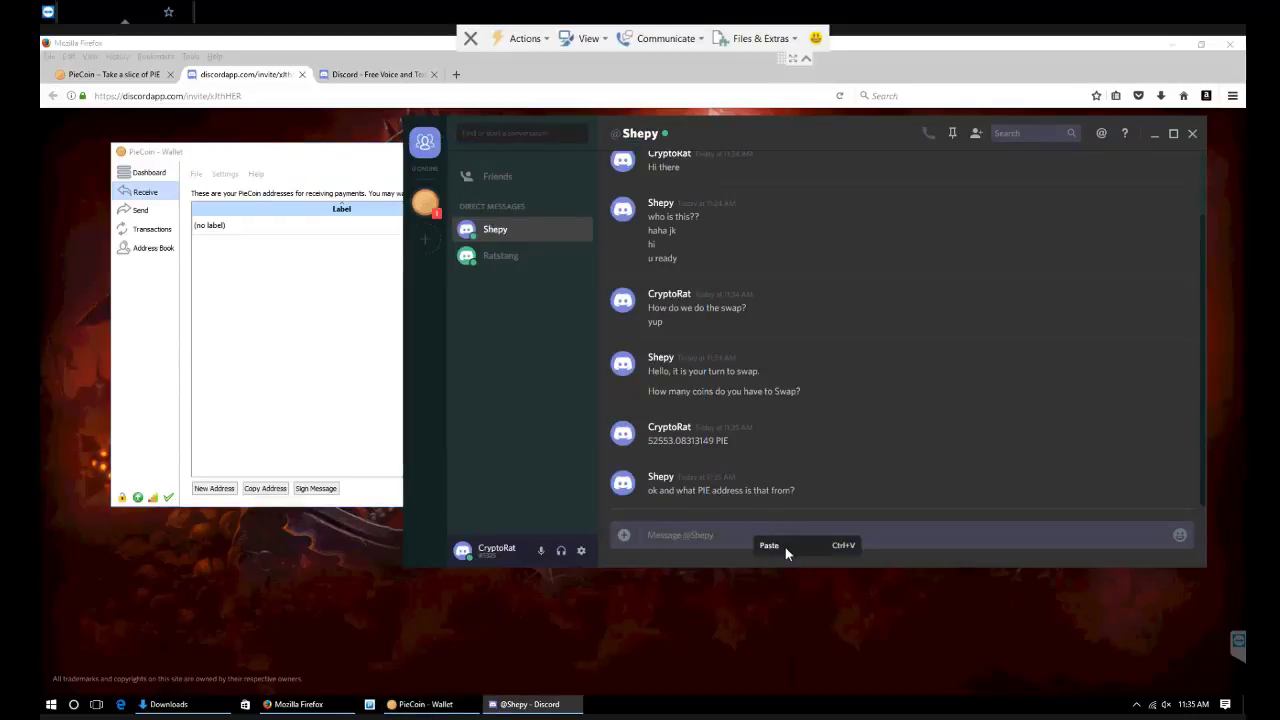
{"action": "left_click", "coordinate": [785, 547]}
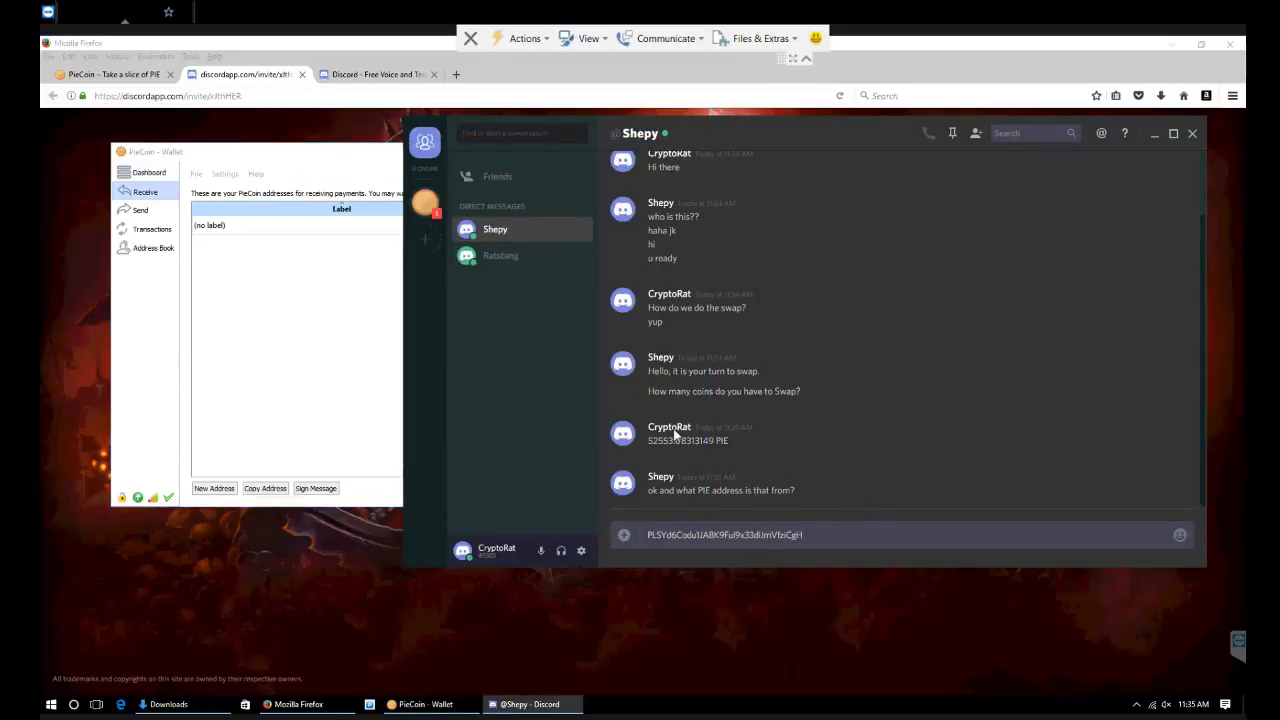
{"action": "left_click", "coordinate": [274, 380]}
{"action": "left_click", "coordinate": [840, 535]}
{"action": "key", "text": "Return"}
{"action": "left_click", "coordinate": [283, 400]}
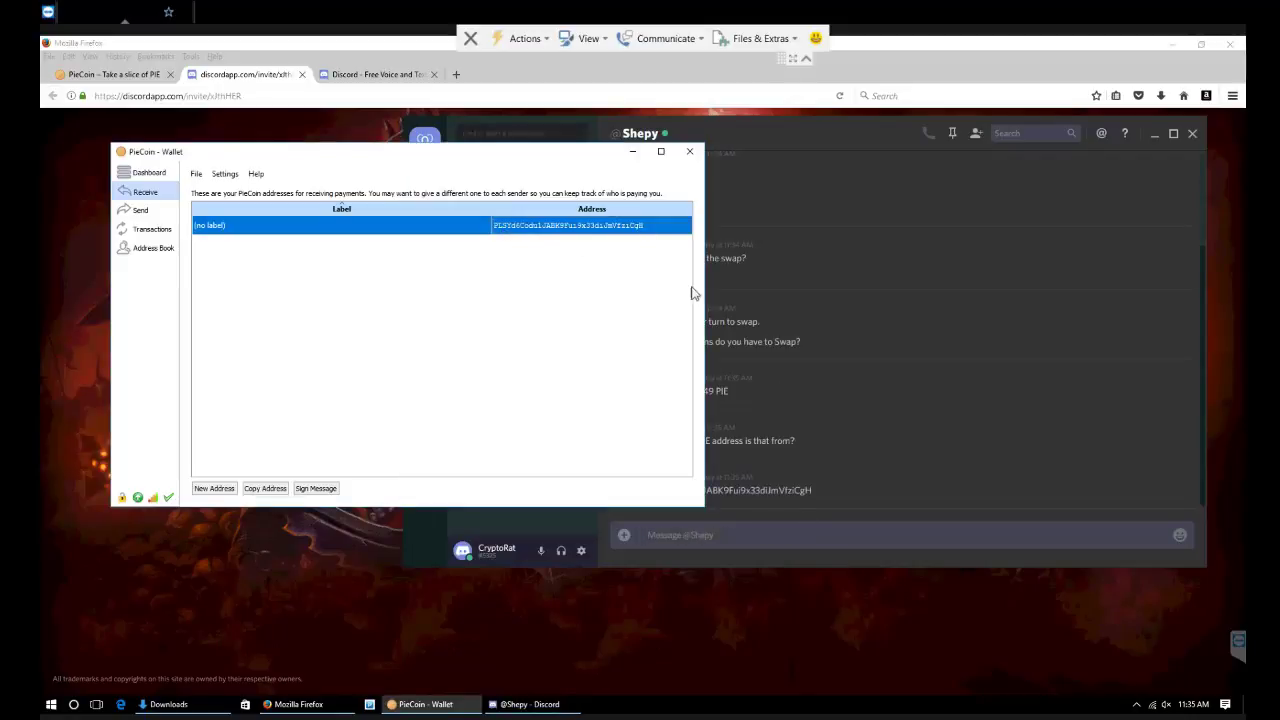
{"action": "left_click", "coordinate": [811, 538]}
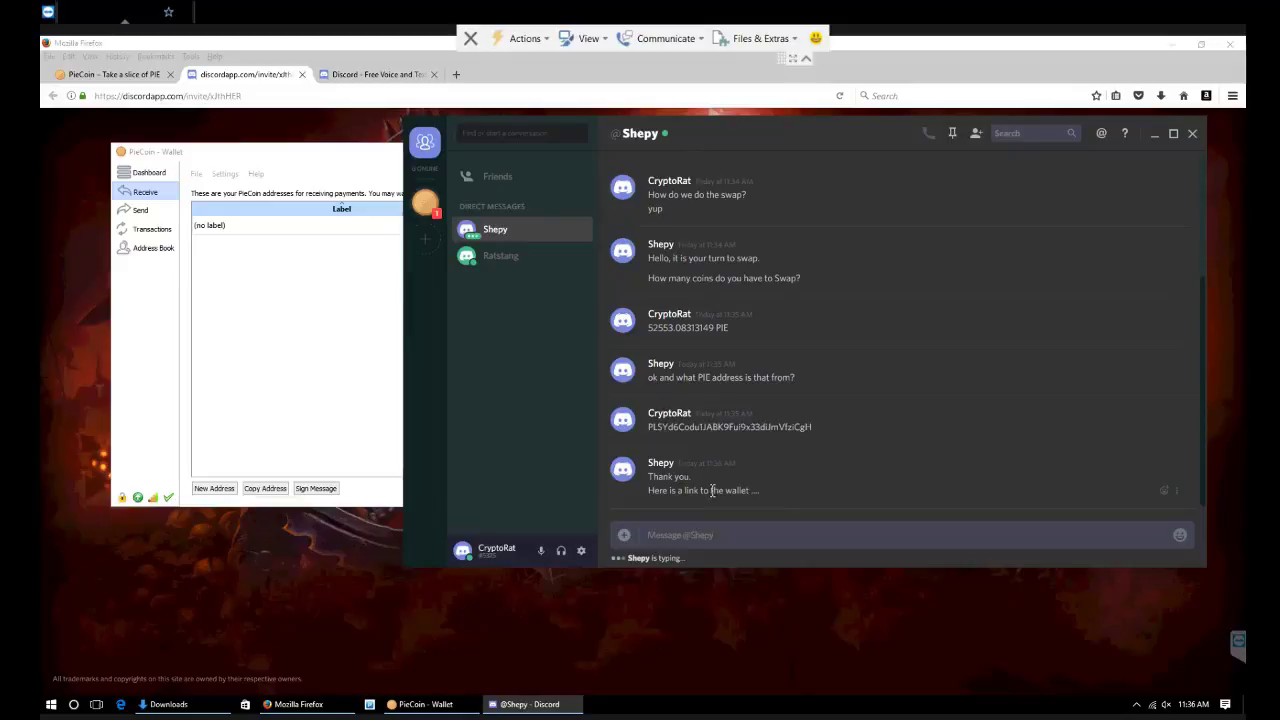
Minimize the PieCoin wallet to reveal the desktop
{"action": "left_click", "coordinate": [330, 162]}
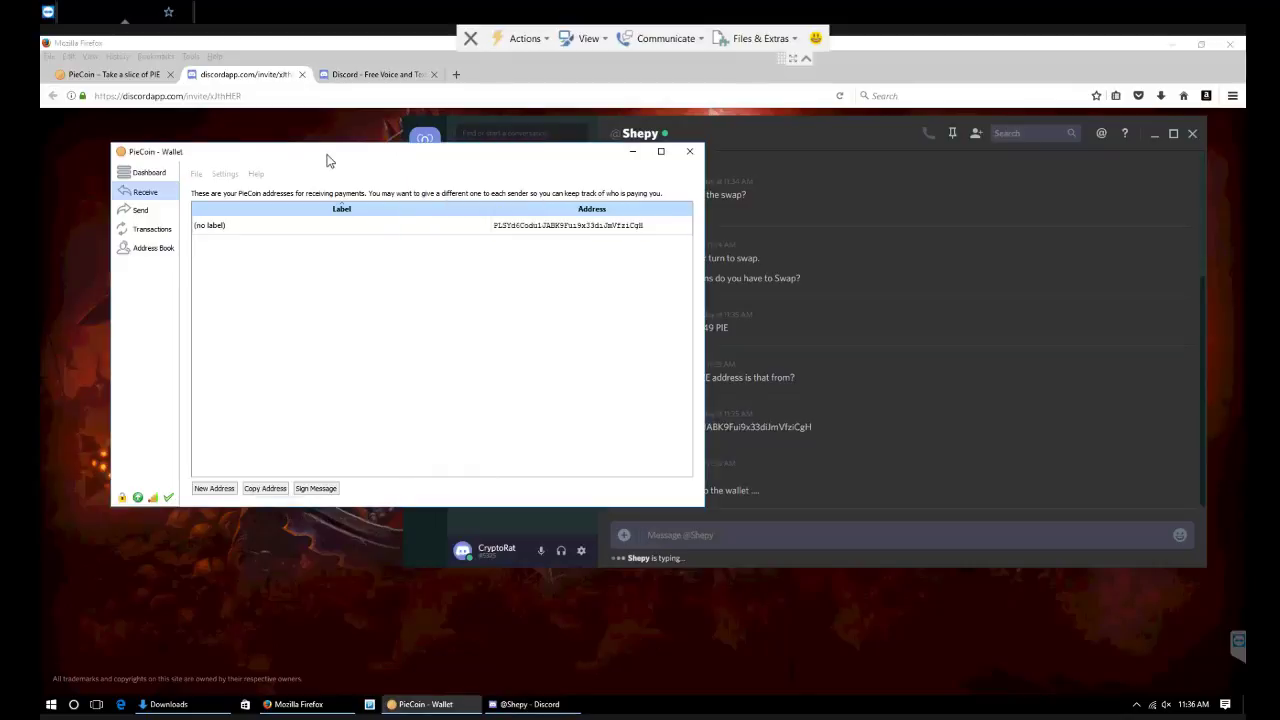
{"action": "left_click", "coordinate": [1029, 46]}
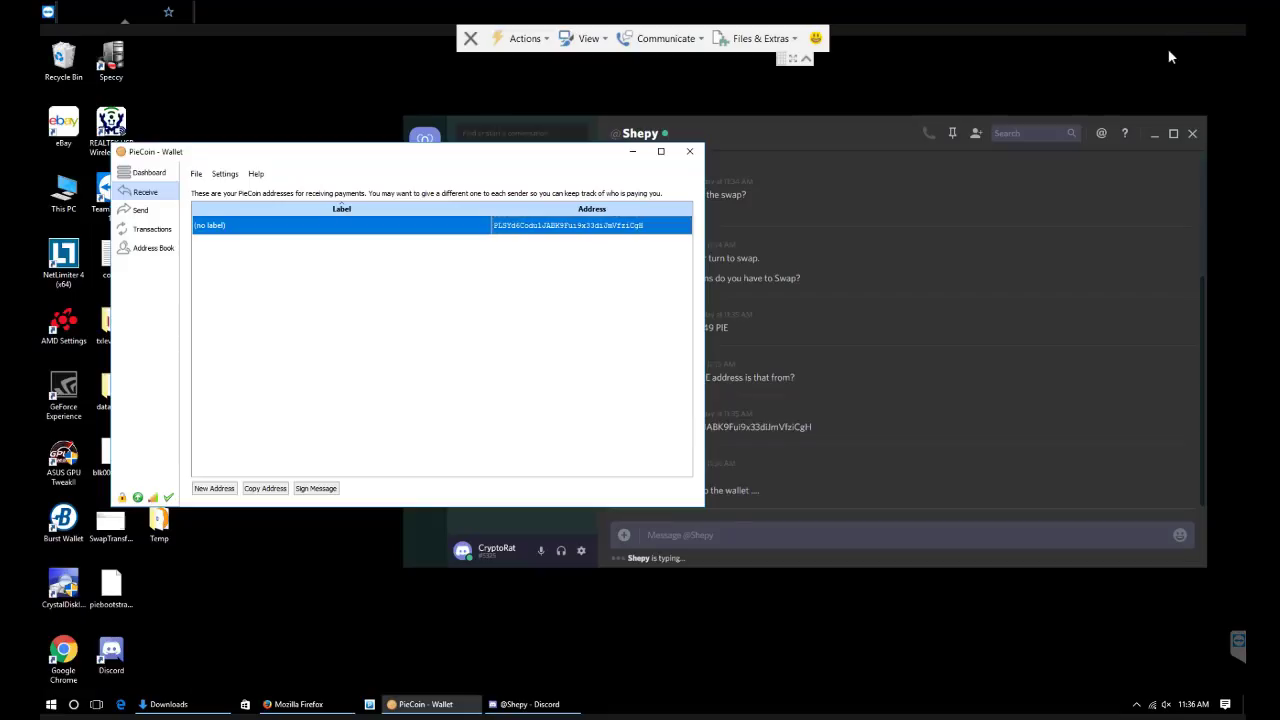
{"action": "left_click", "coordinate": [294, 590]}
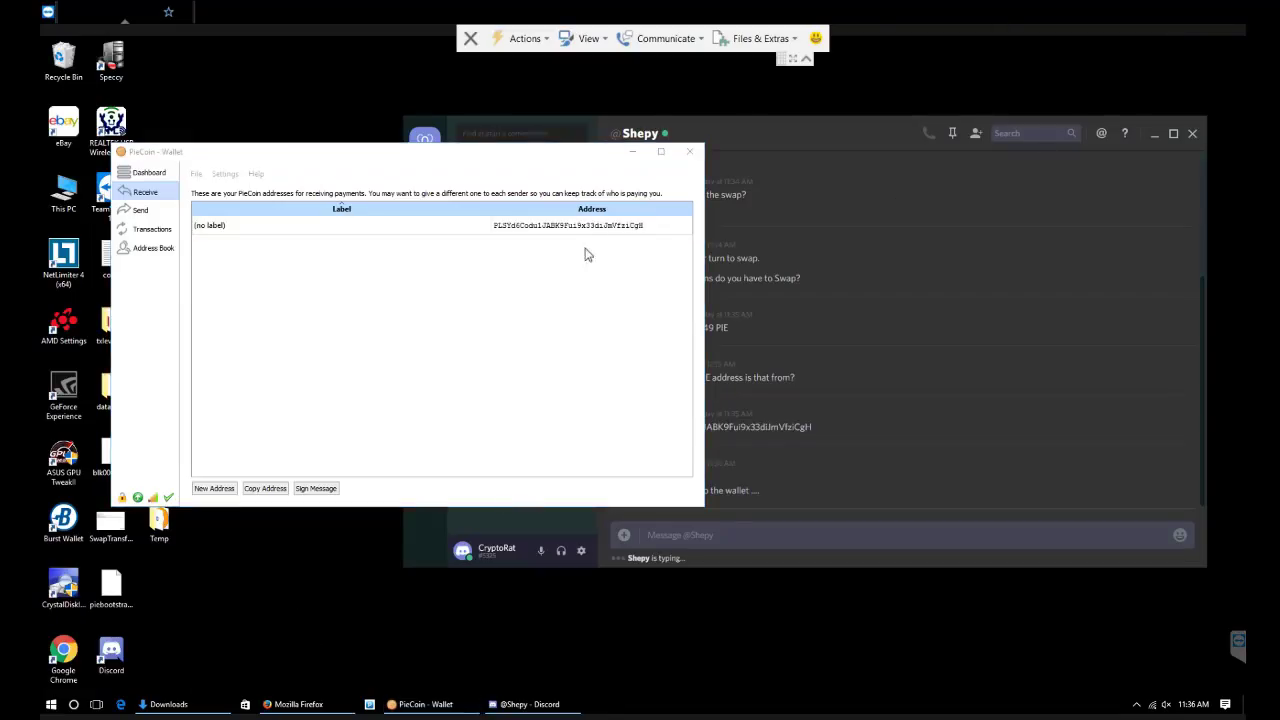
{"action": "left_click", "coordinate": [633, 152]}
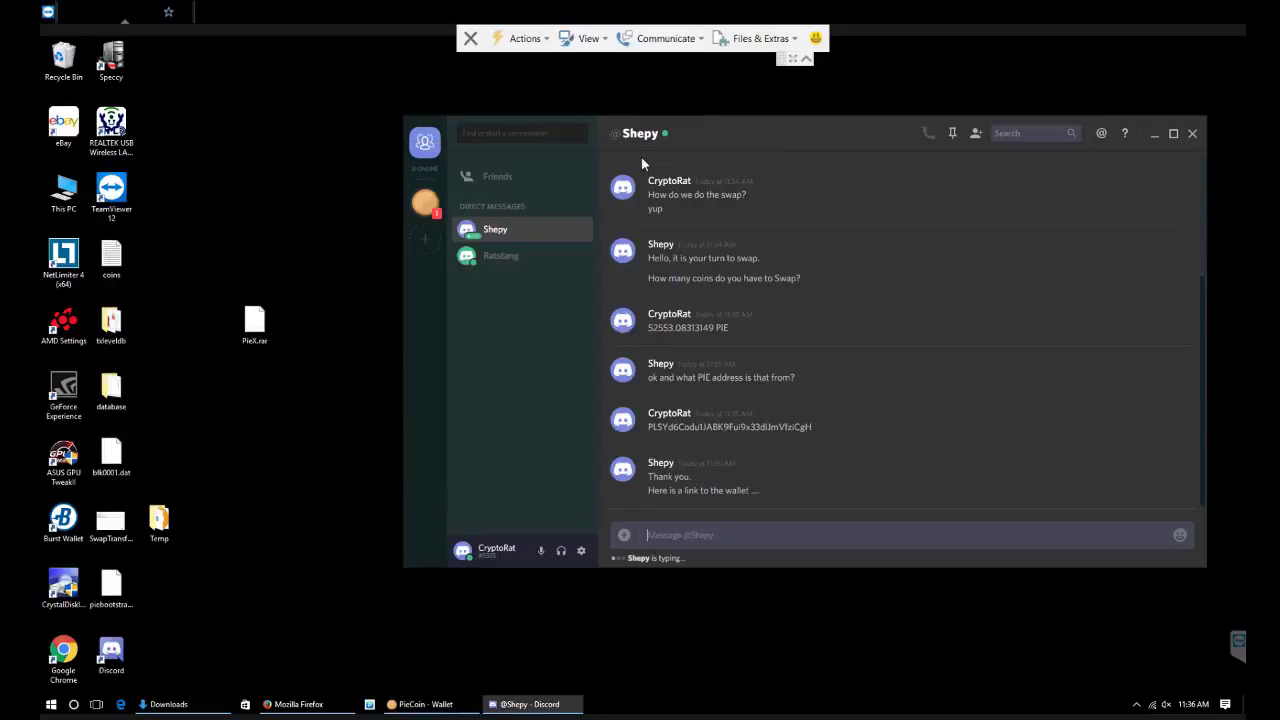
Extract PieX.rar here with 7-Zip and place the extracted PieX program beside the archive
{"action": "left_click", "coordinate": [258, 325]}
{"action": "right_click", "coordinate": [260, 325]}
{"action": "mouse_move", "coordinate": [395, 342]}
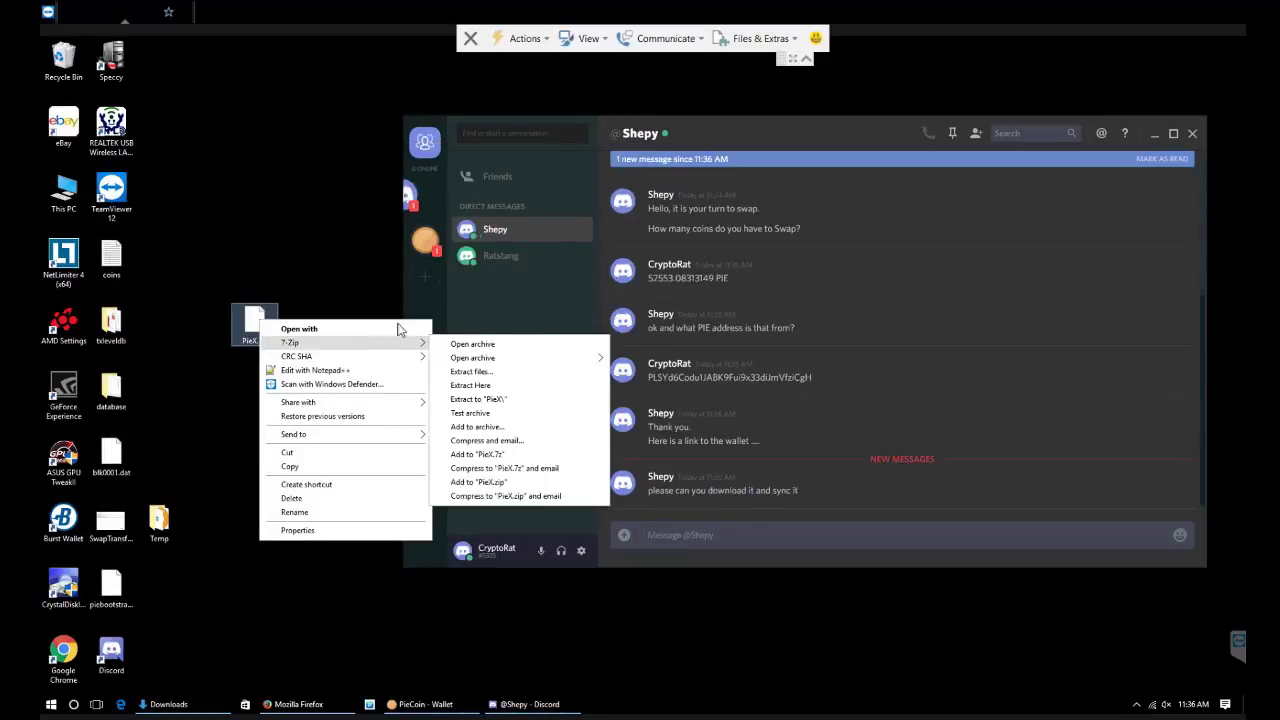
{"action": "left_click", "coordinate": [475, 385]}
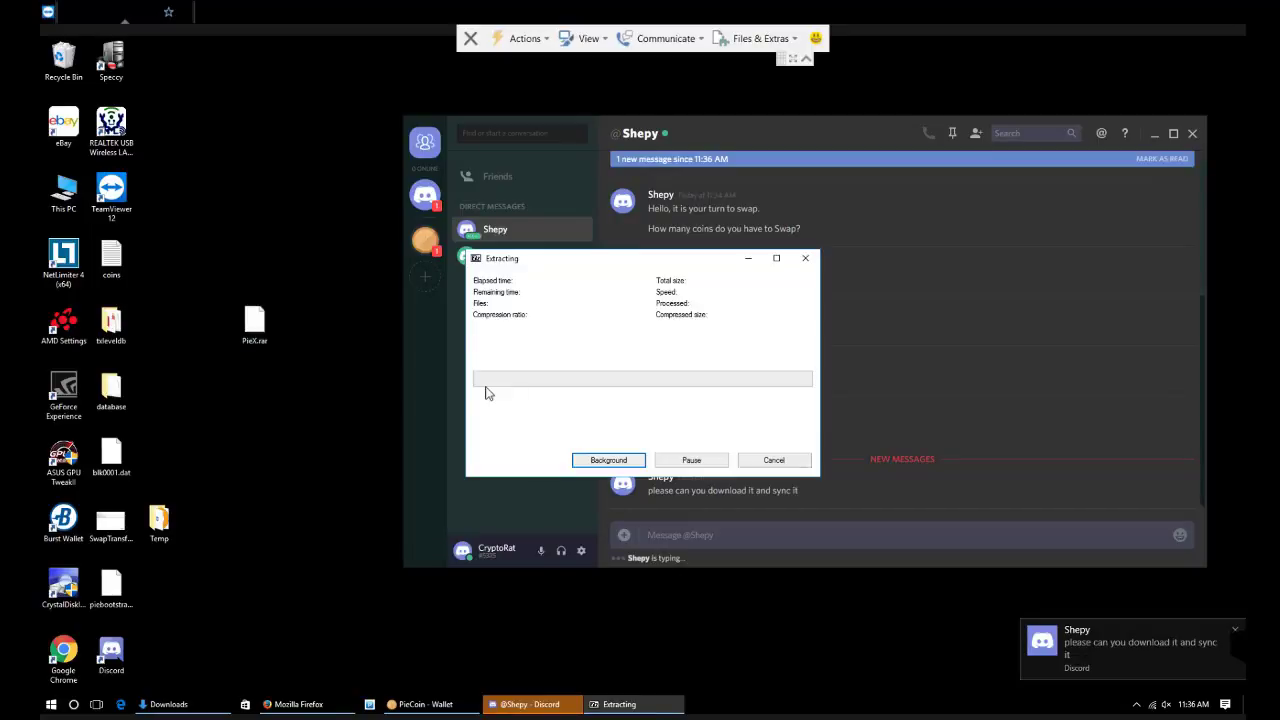
{"action": "left_click", "coordinate": [549, 401]}
{"action": "left_click_drag", "start_coordinate": [159, 55], "coordinate": [336, 372]}
Launch PIEX Core, tell the admin 'Alright it's syncing…', and shift the wallet window left
{"action": "double_click", "coordinate": [362, 393]}
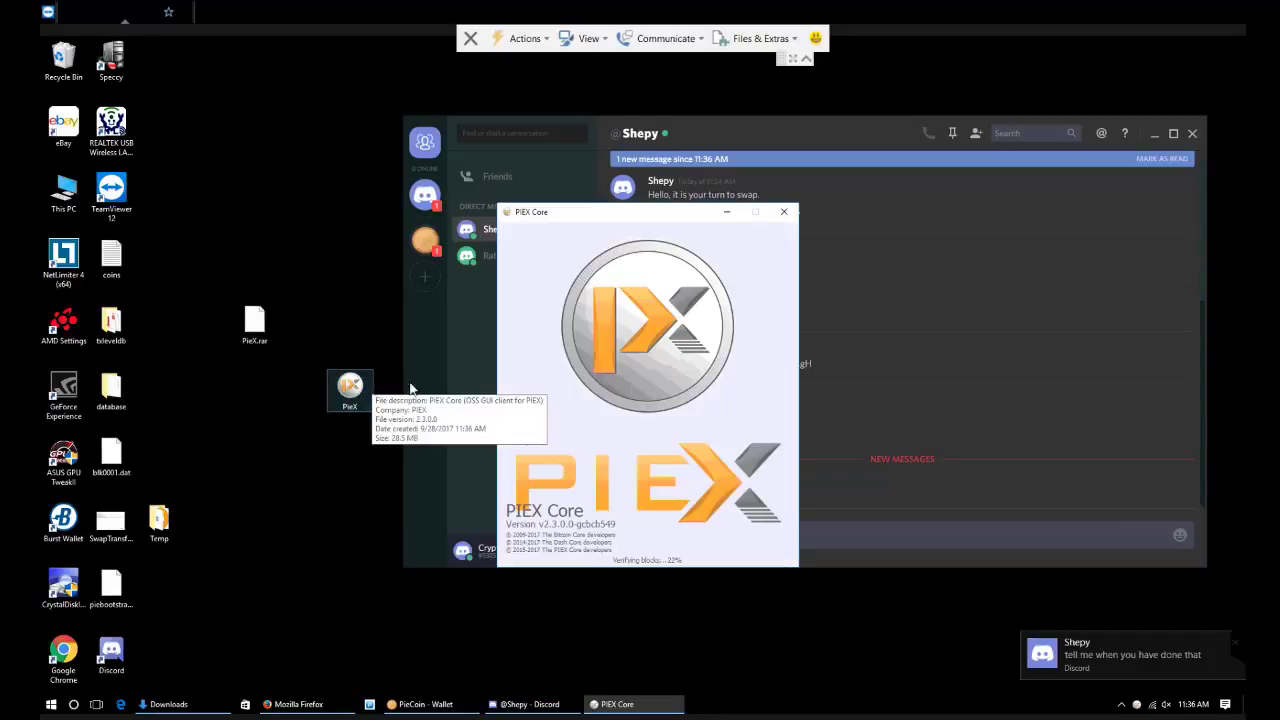
{"action": "left_click", "coordinate": [830, 537]}
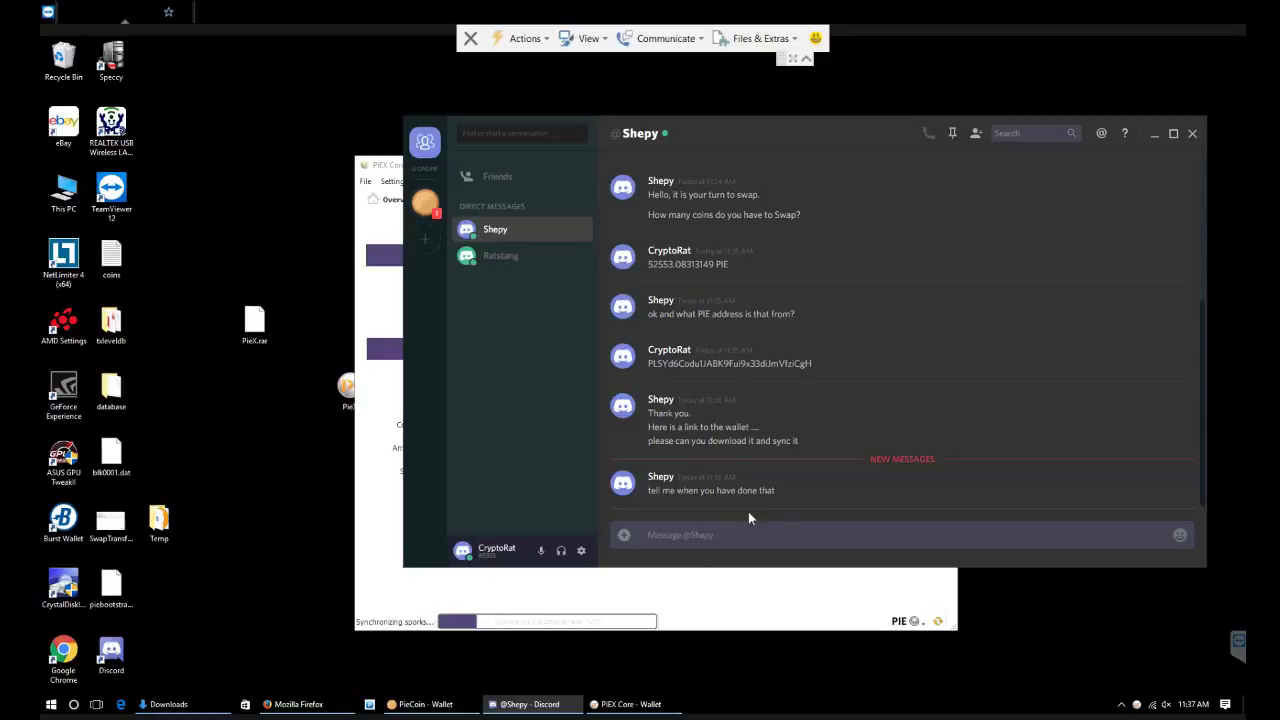
{"action": "type", "text": "Alright it's syncing, we"}
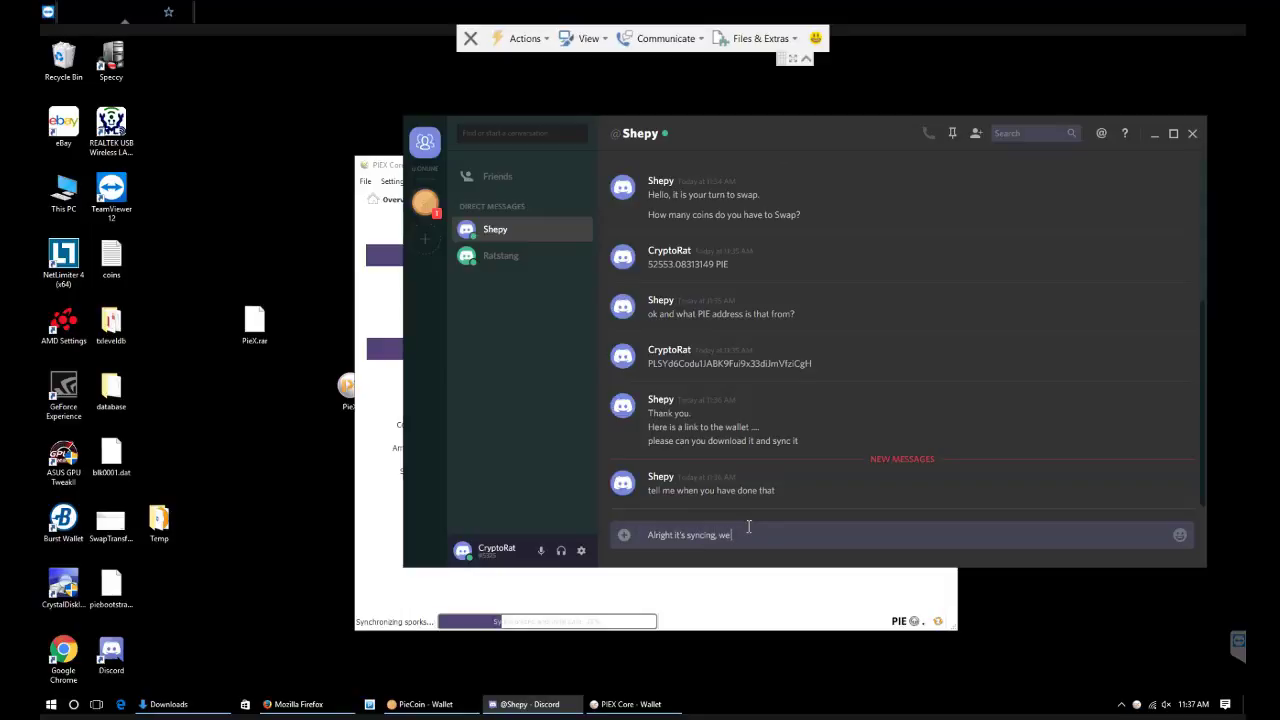
{"action": "type", "text": " can move to the next step"}
{"action": "key", "text": "Return"}
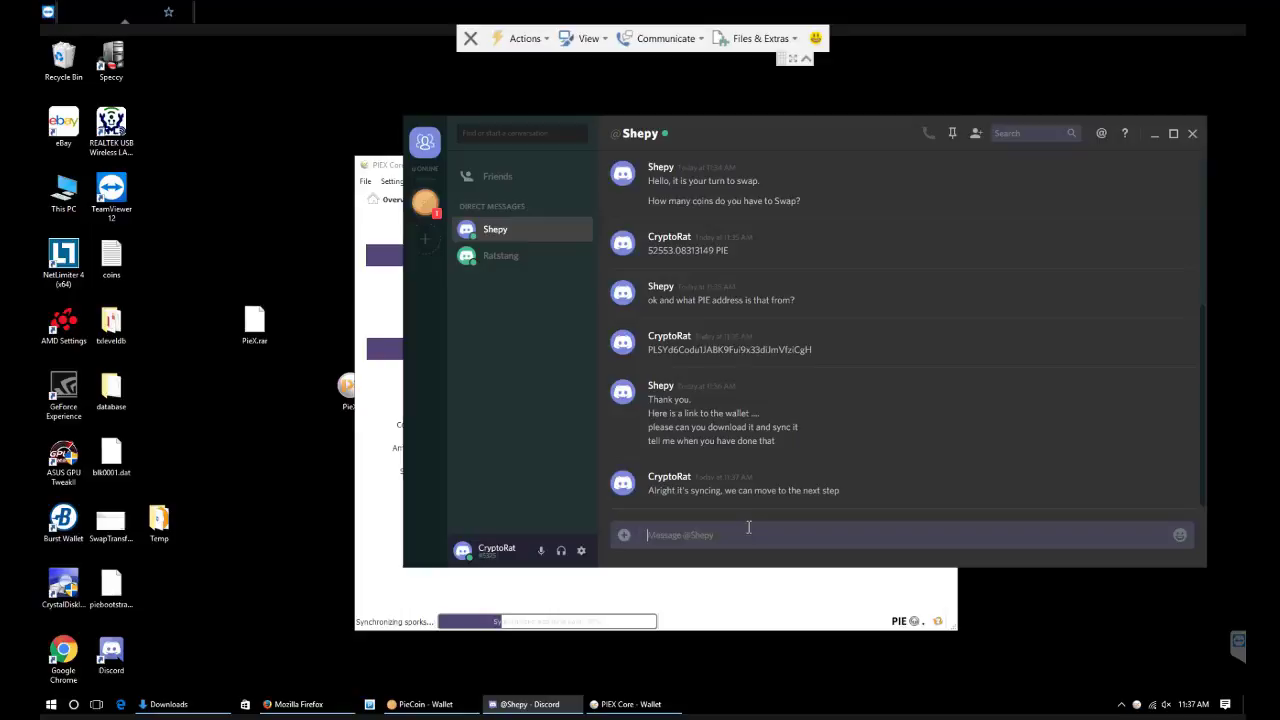
{"action": "left_click", "coordinate": [752, 606]}
{"action": "left_click_drag", "start_coordinate": [590, 168], "coordinate": [388, 154]}
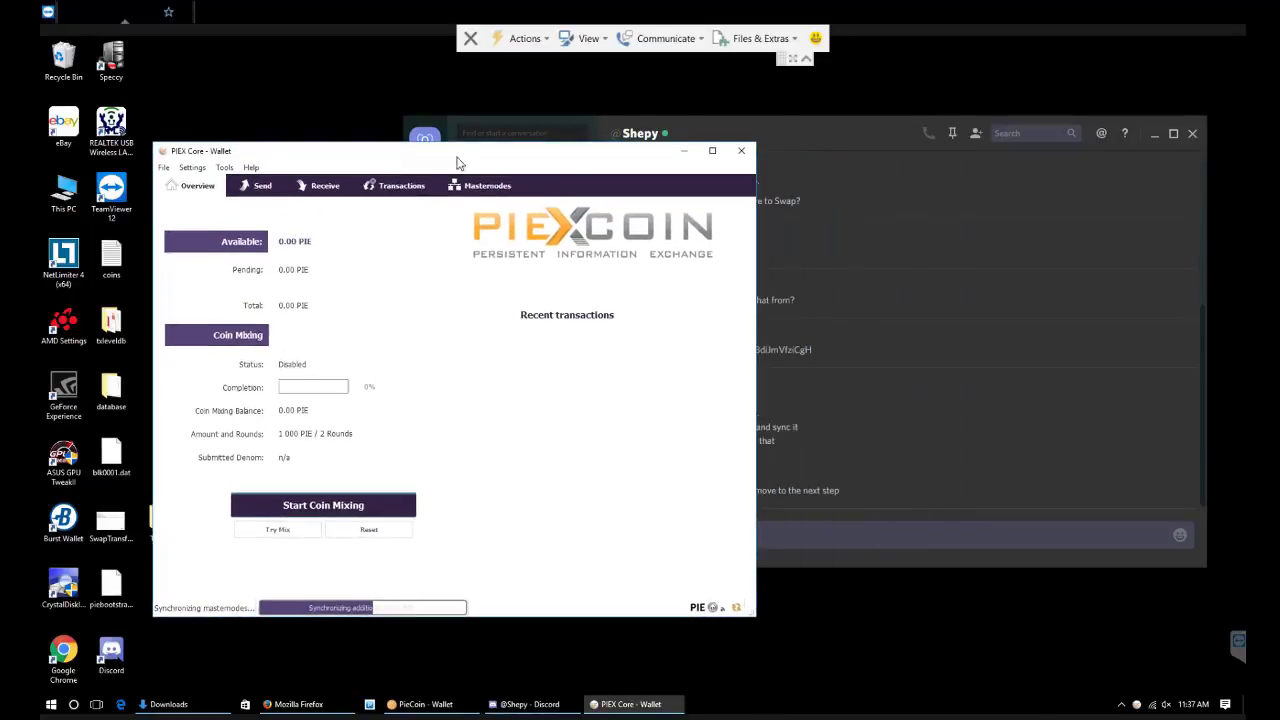
{"action": "left_click", "coordinate": [830, 138]}
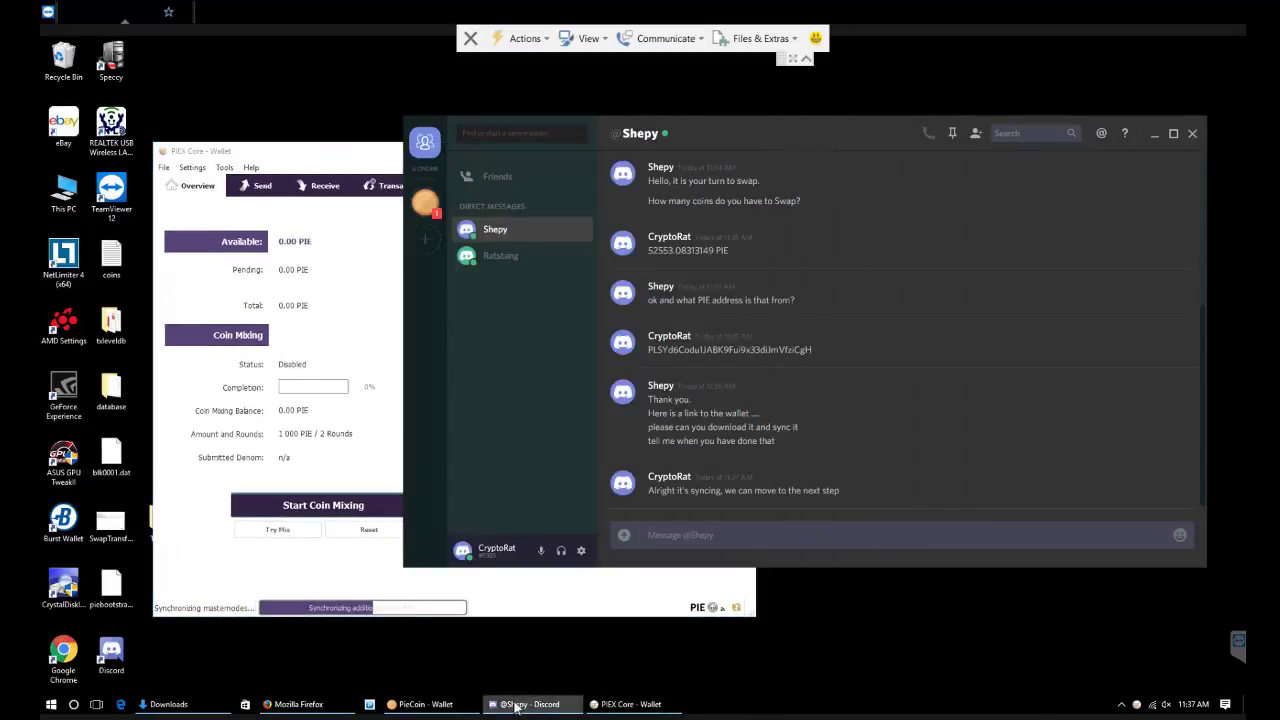
Check the PieCoin wallet's Send page and dashboard, moving its window up and left beside the chat
{"action": "mouse_move", "coordinate": [524, 712]}
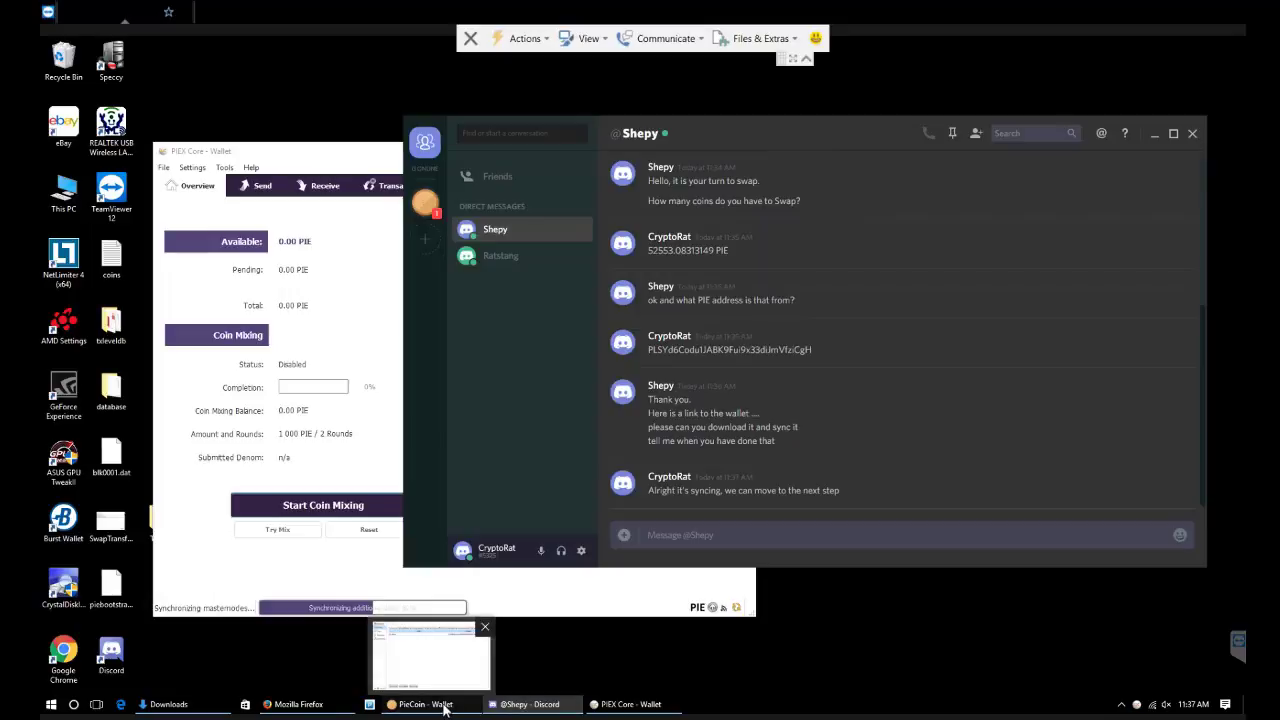
{"action": "left_click", "coordinate": [425, 704]}
{"action": "left_click", "coordinate": [140, 210]}
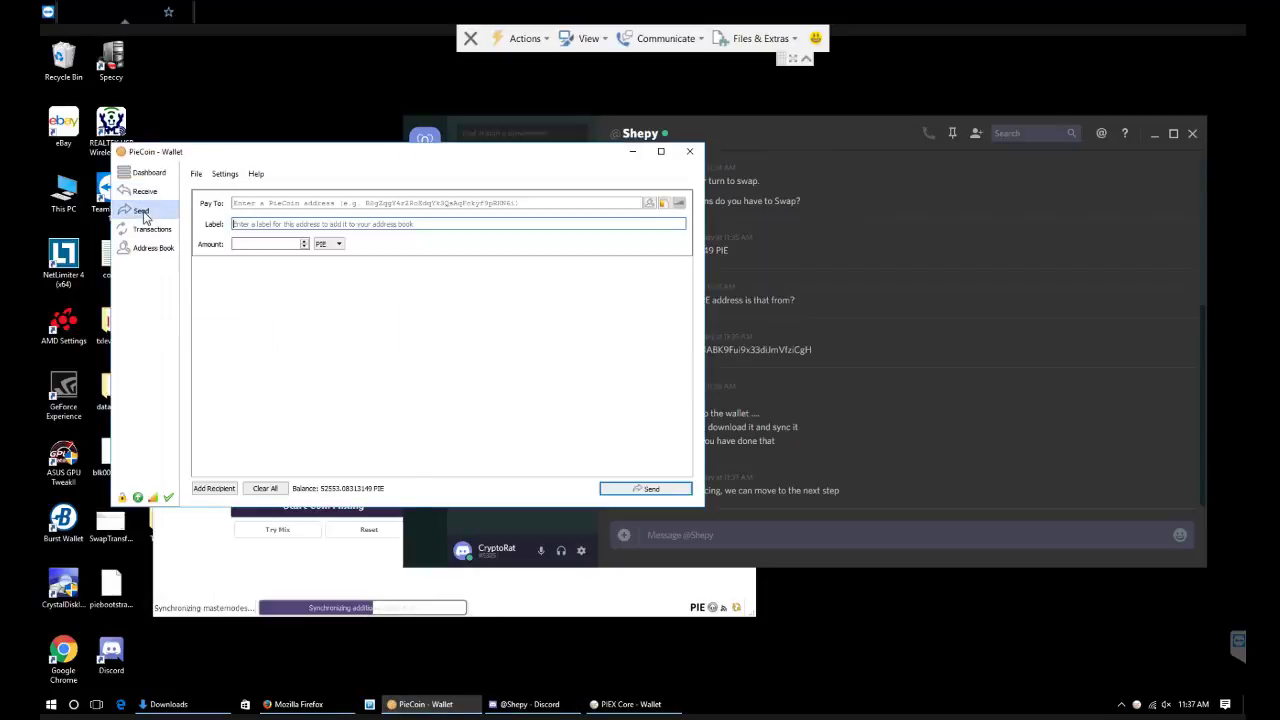
{"action": "left_click", "coordinate": [147, 174]}
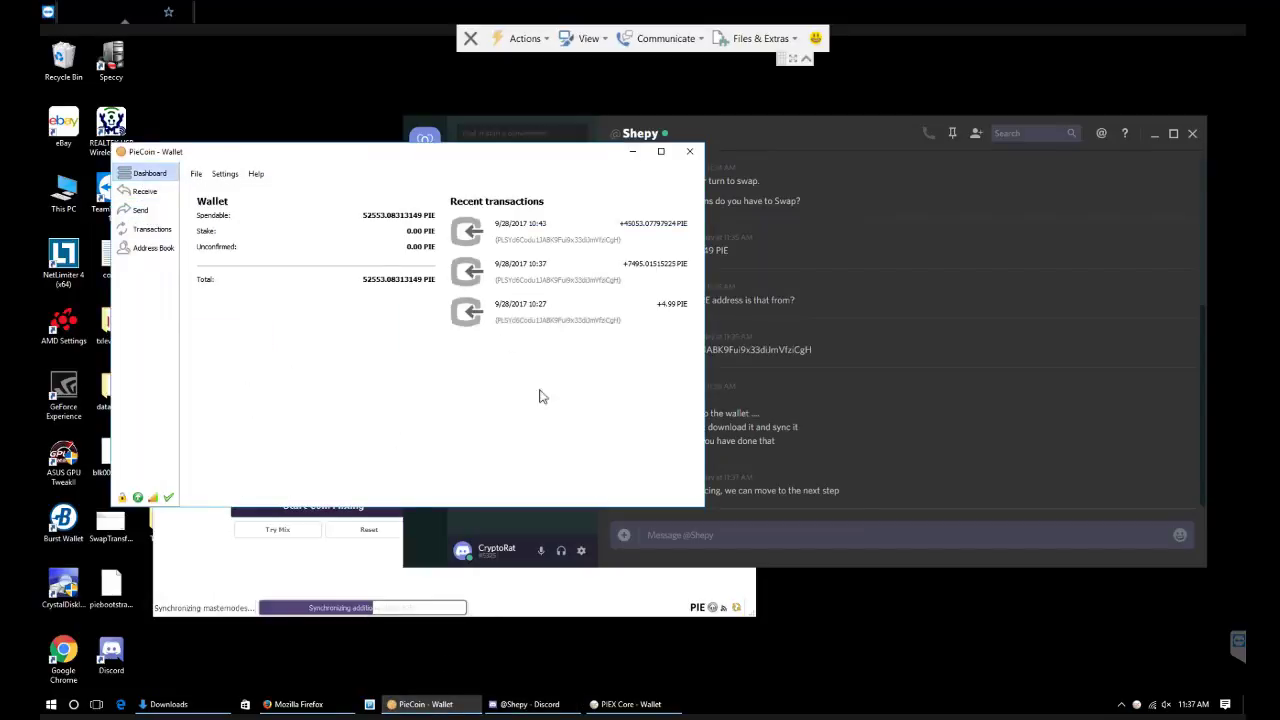
{"action": "left_click", "coordinate": [838, 524]}
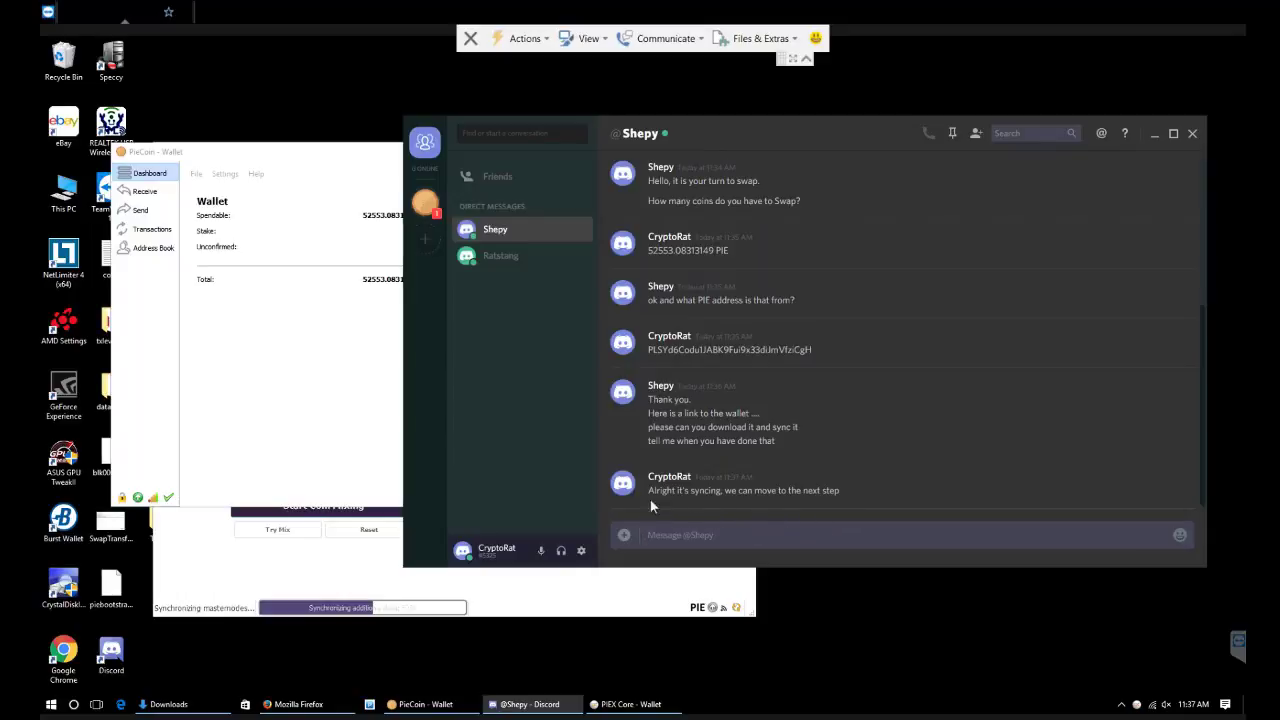
{"action": "left_click", "coordinate": [362, 400]}
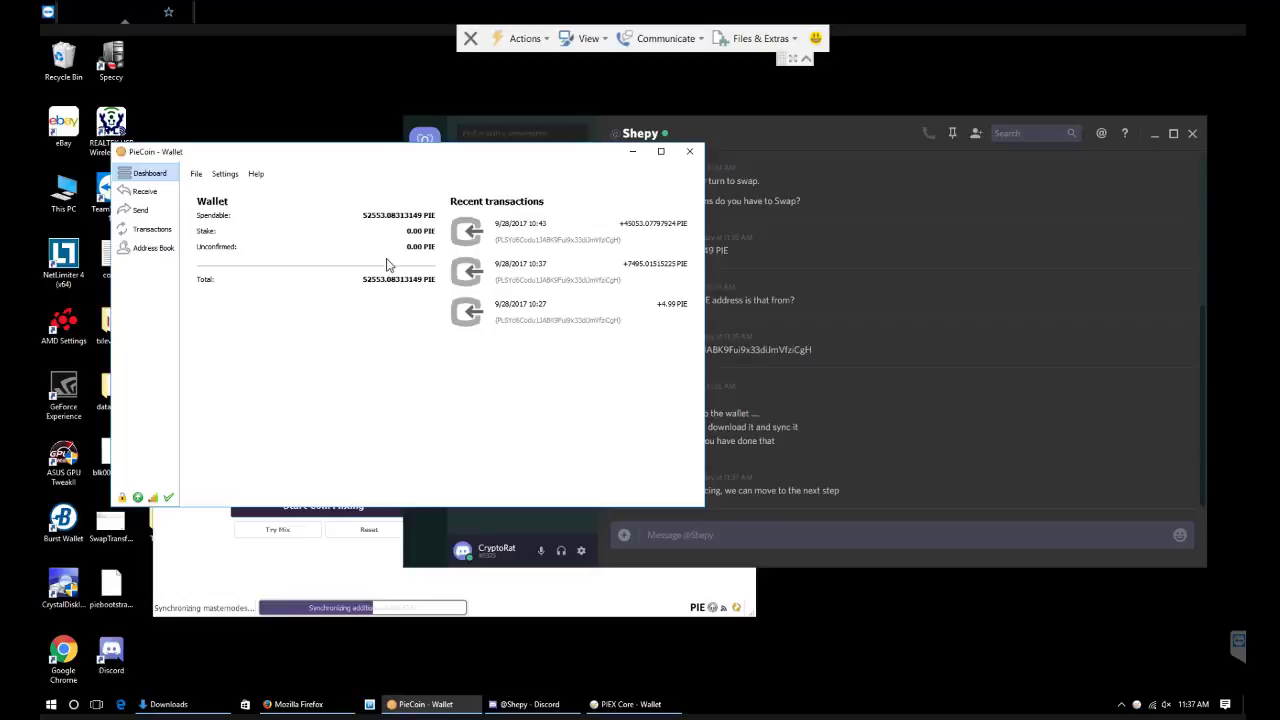
{"action": "left_click", "coordinate": [773, 534]}
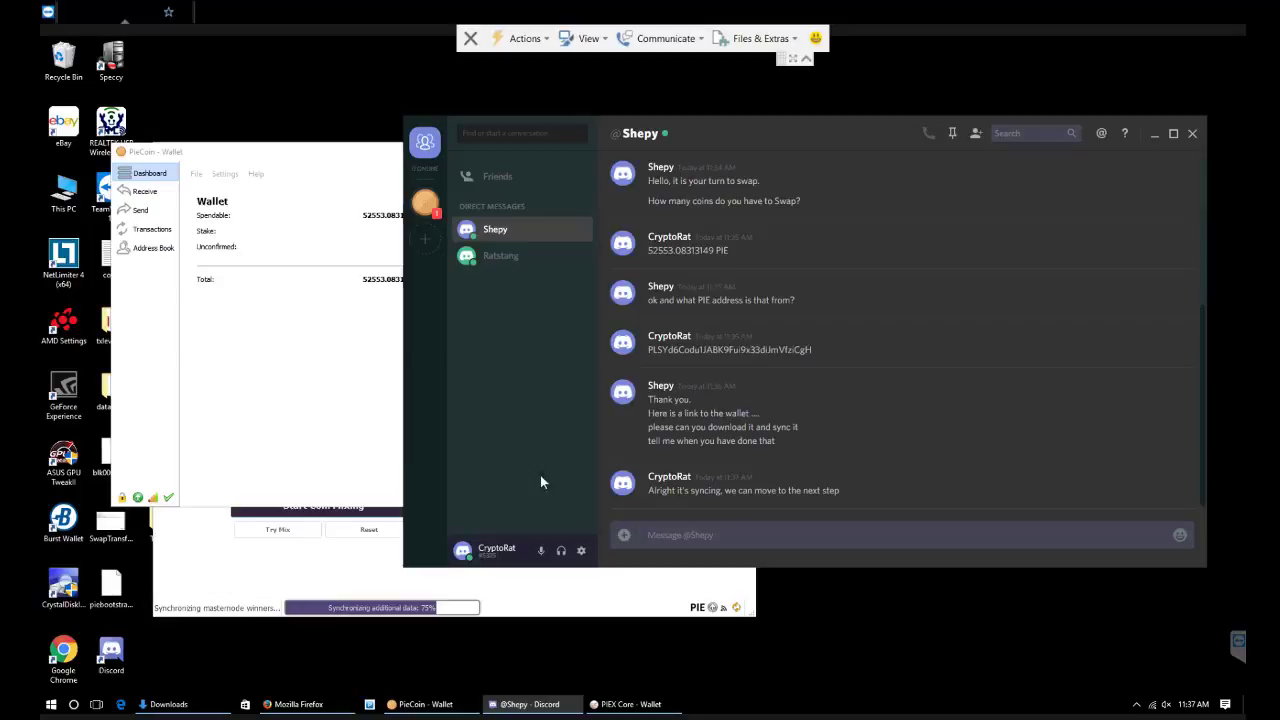
{"action": "left_click", "coordinate": [247, 397]}
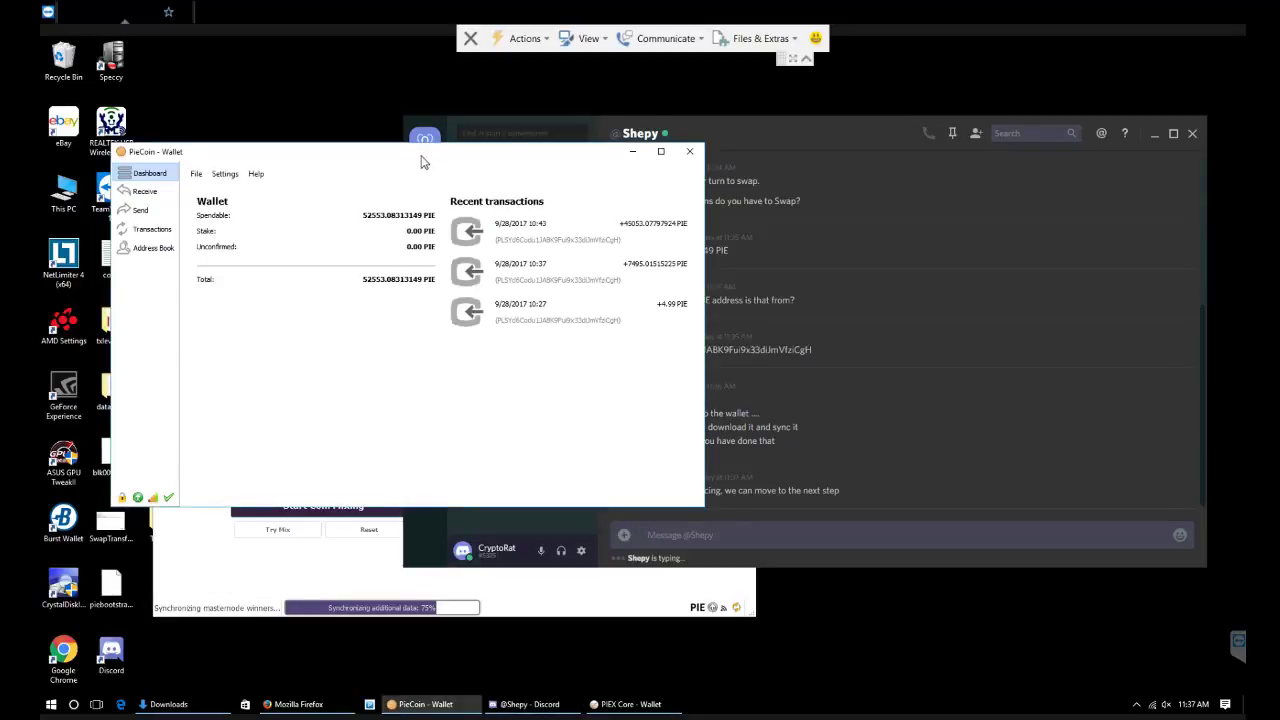
{"action": "left_click_drag", "start_coordinate": [420, 158], "coordinate": [408, 70]}
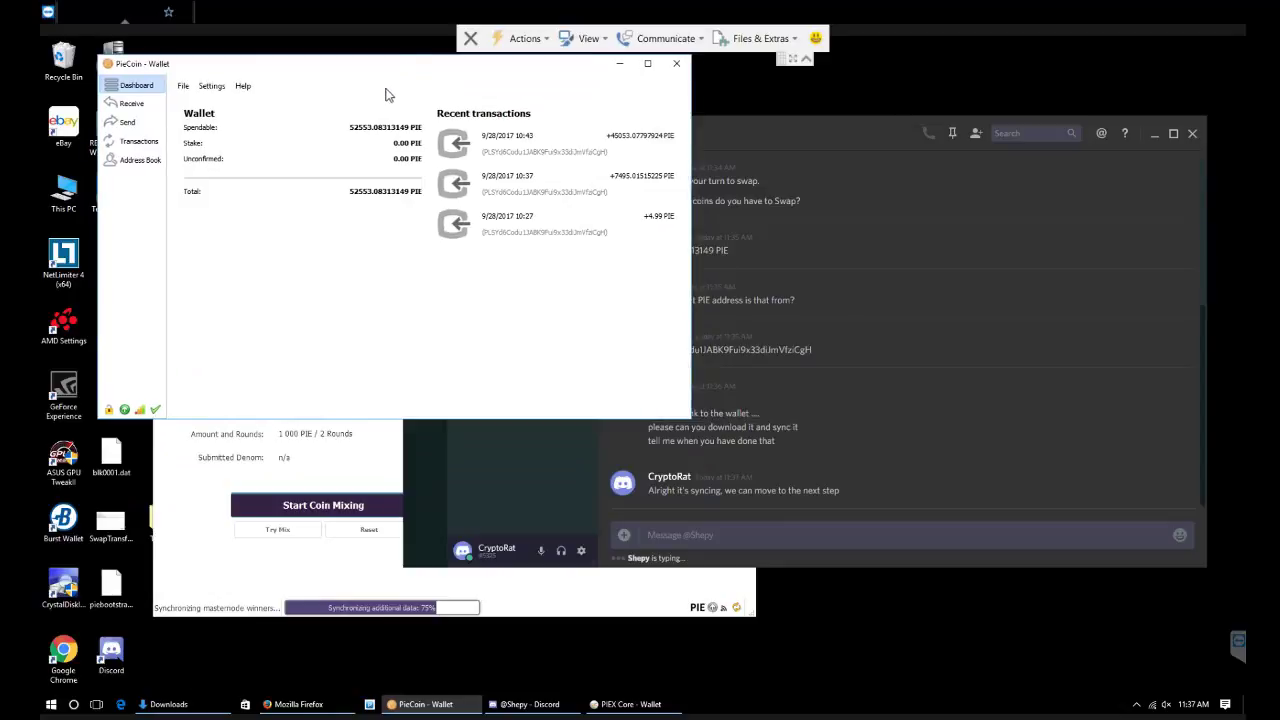
{"action": "left_click", "coordinate": [745, 547]}
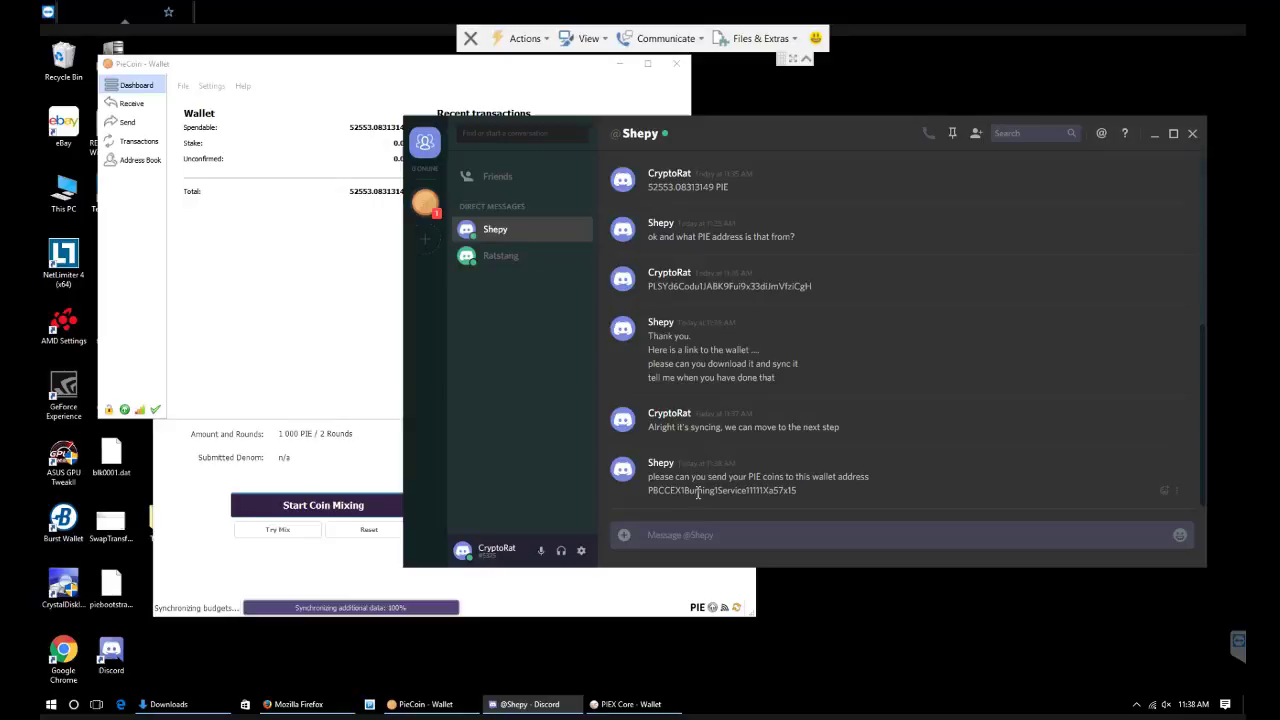
Nudge the PieCoin wallet window and select the full burning-service address in the admin's message
{"action": "mouse_move", "coordinate": [687, 496]}
{"action": "left_mouse_down"}
{"action": "mouse_move", "coordinate": [795, 496]}
{"action": "mouse_move", "coordinate": [690, 496]}
{"action": "left_mouse_up"}
{"action": "left_click", "coordinate": [690, 496]}
{"action": "left_click", "coordinate": [285, 79]}
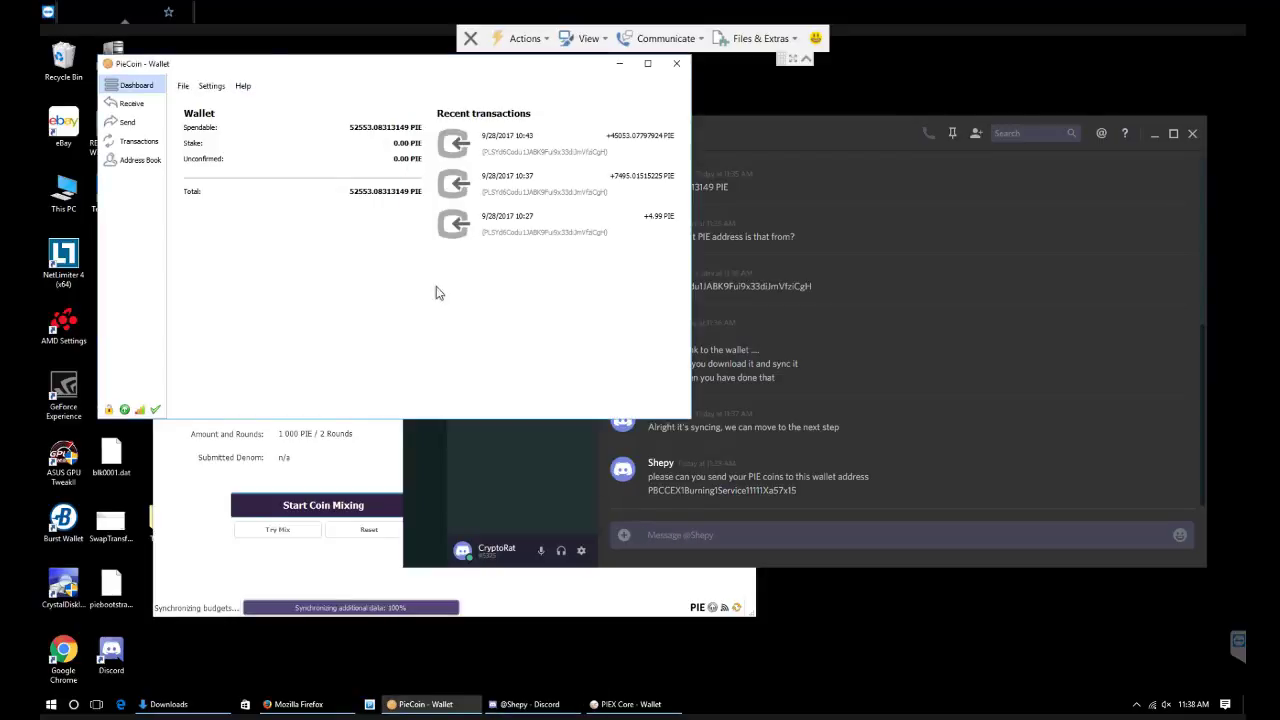
{"action": "left_click_drag", "start_coordinate": [283, 71], "coordinate": [287, 60]}
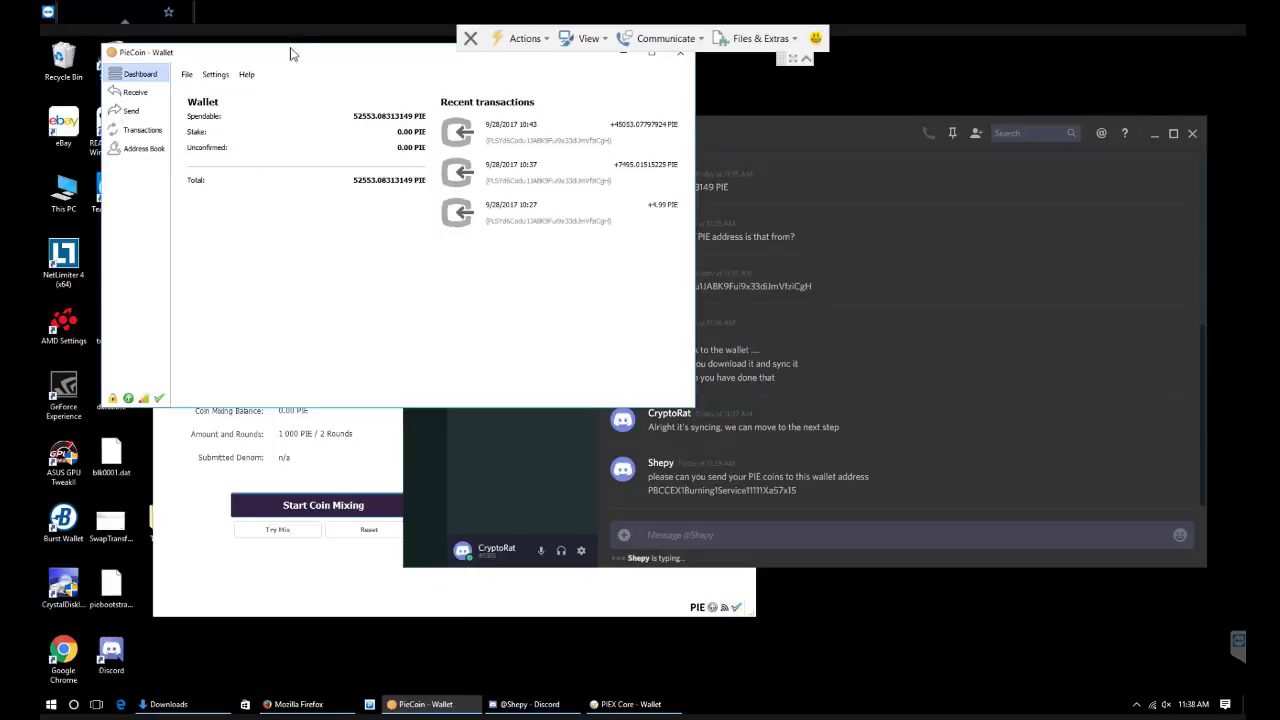
{"action": "left_click_drag", "start_coordinate": [309, 57], "coordinate": [286, 57]}
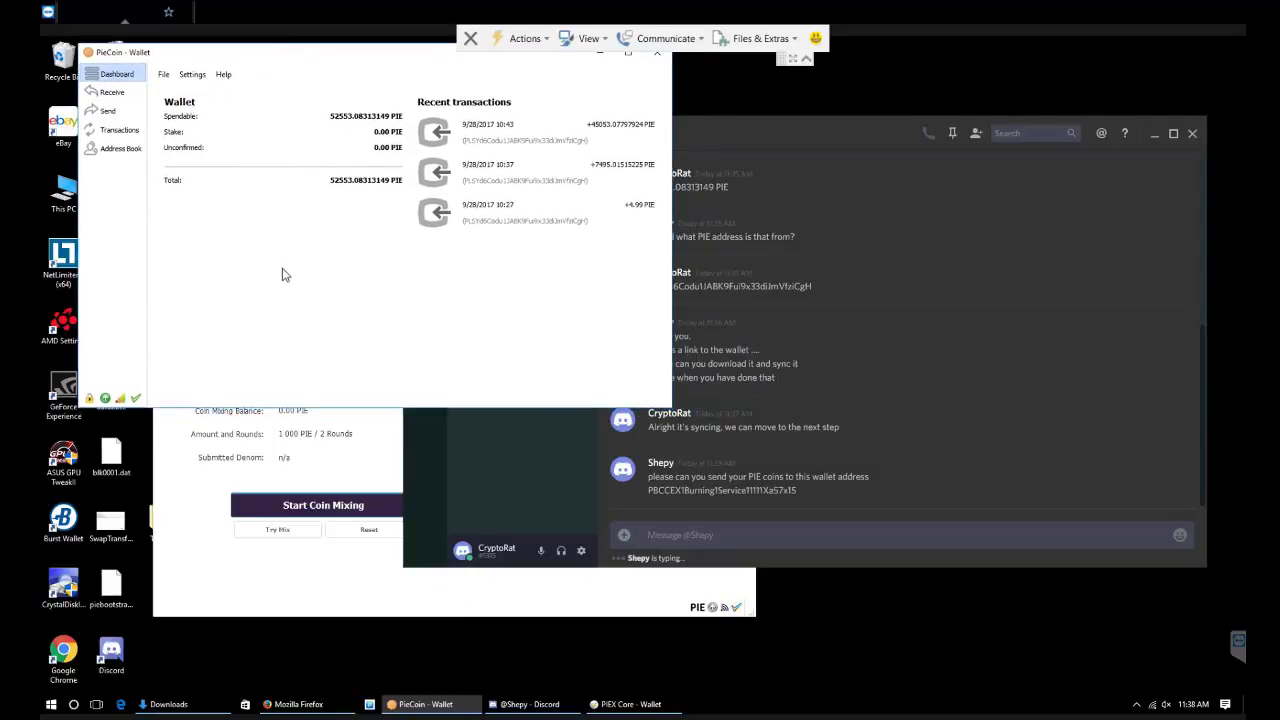
{"action": "left_click", "coordinate": [788, 495]}
{"action": "left_click_drag", "start_coordinate": [797, 493], "coordinate": [643, 498]}
Copy the burn address from the chat and paste it into the Send form's Pay To field
{"action": "right_click", "coordinate": [665, 495]}
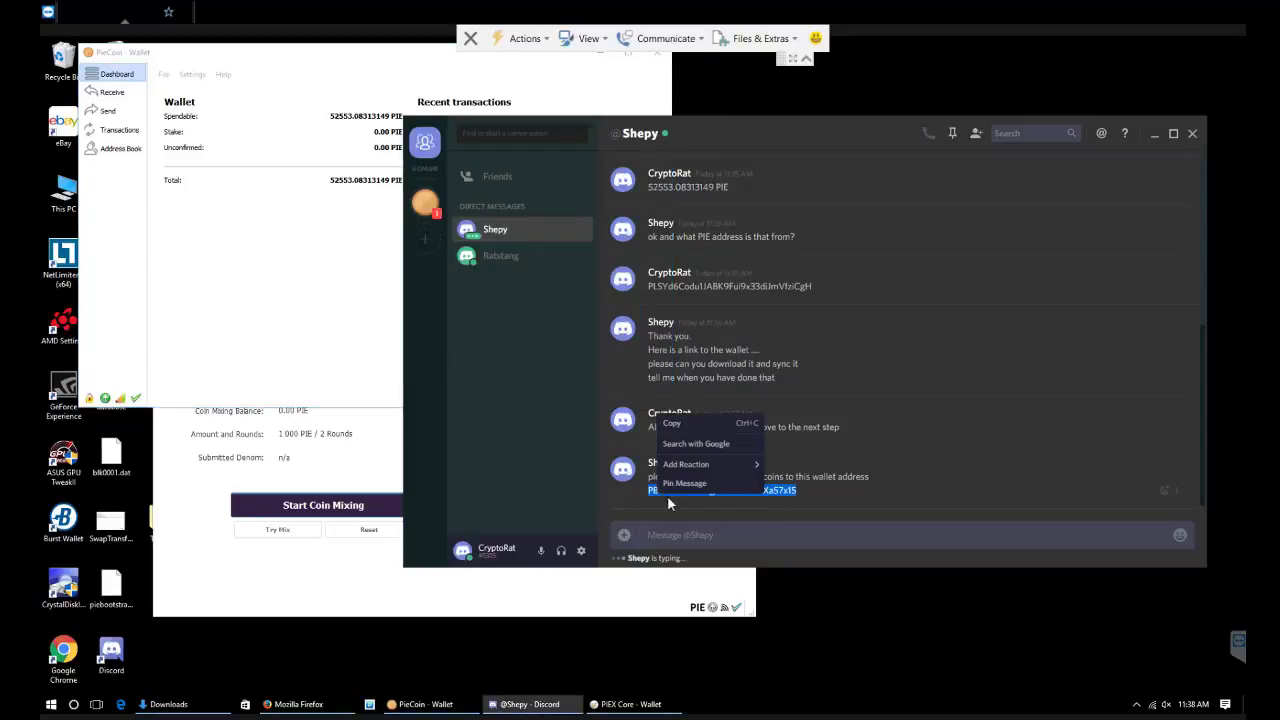
{"action": "left_click", "coordinate": [681, 420]}
{"action": "left_click", "coordinate": [93, 165]}
{"action": "left_click", "coordinate": [106, 111]}
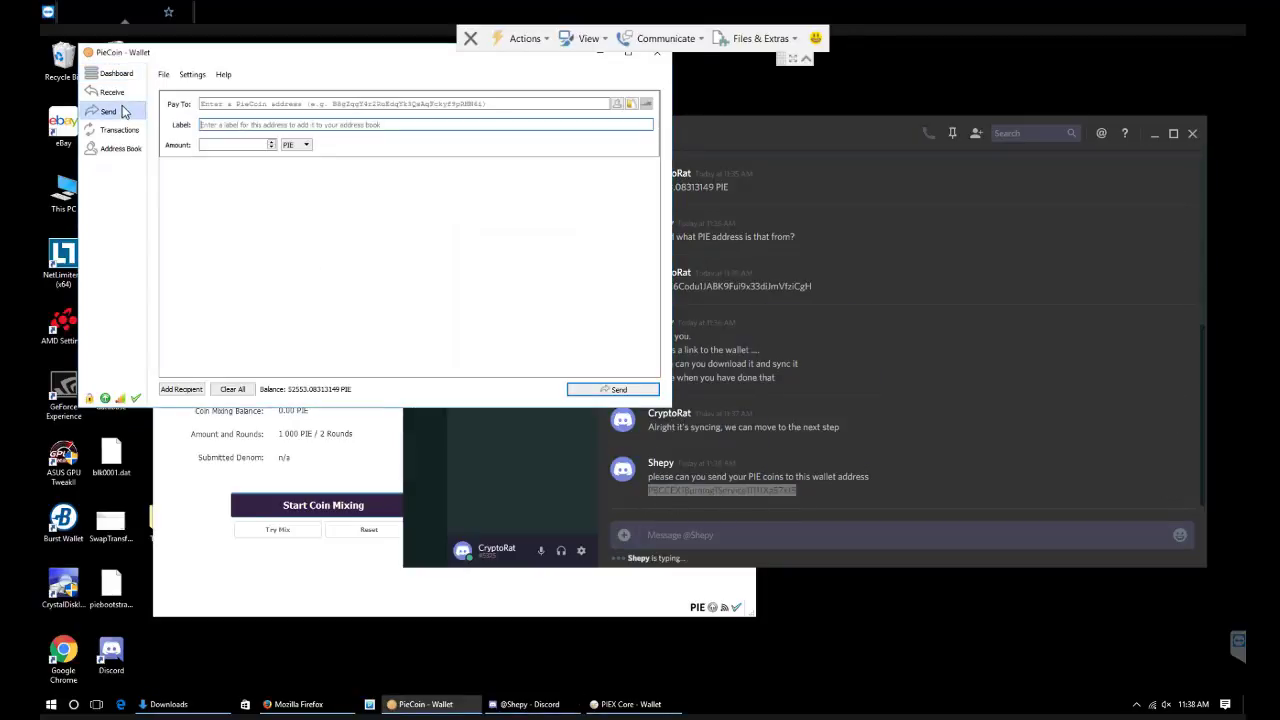
{"action": "right_click", "coordinate": [221, 104]}
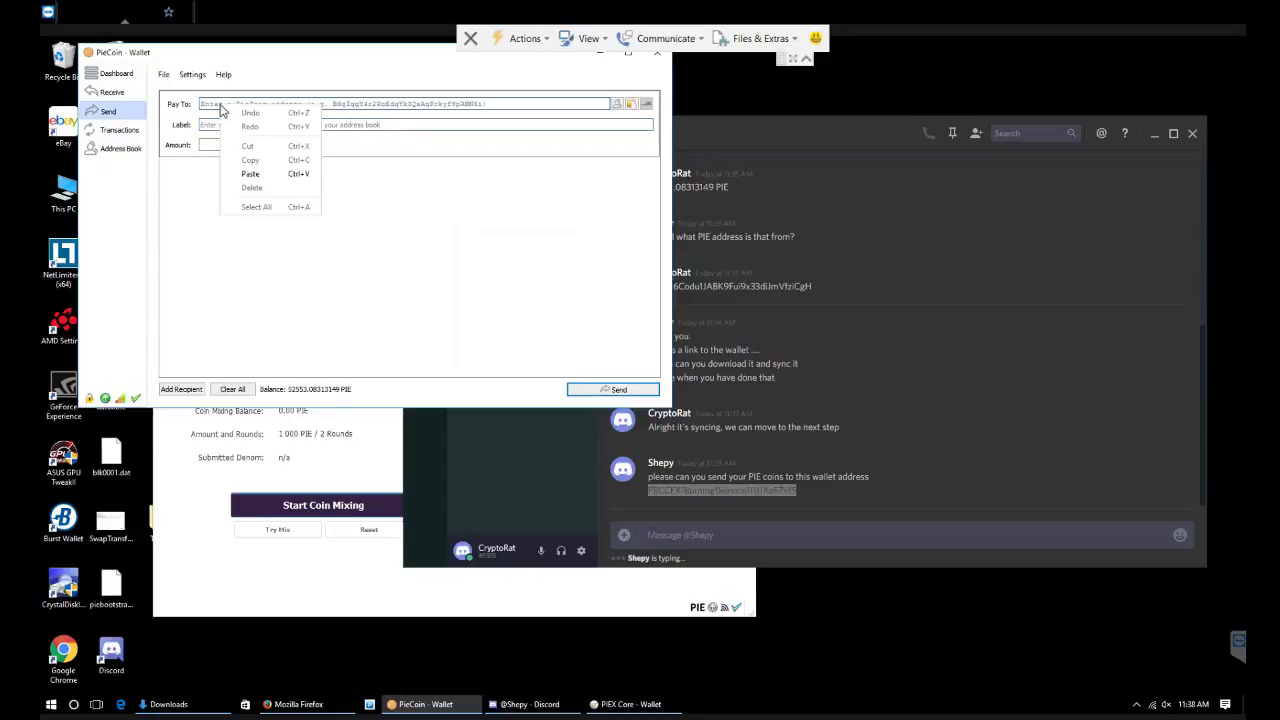
{"action": "left_click", "coordinate": [258, 174]}
Select the default 1.00000000 amount and copy the 52553.08313149 balance from the dashboard
{"action": "left_click", "coordinate": [240, 144]}
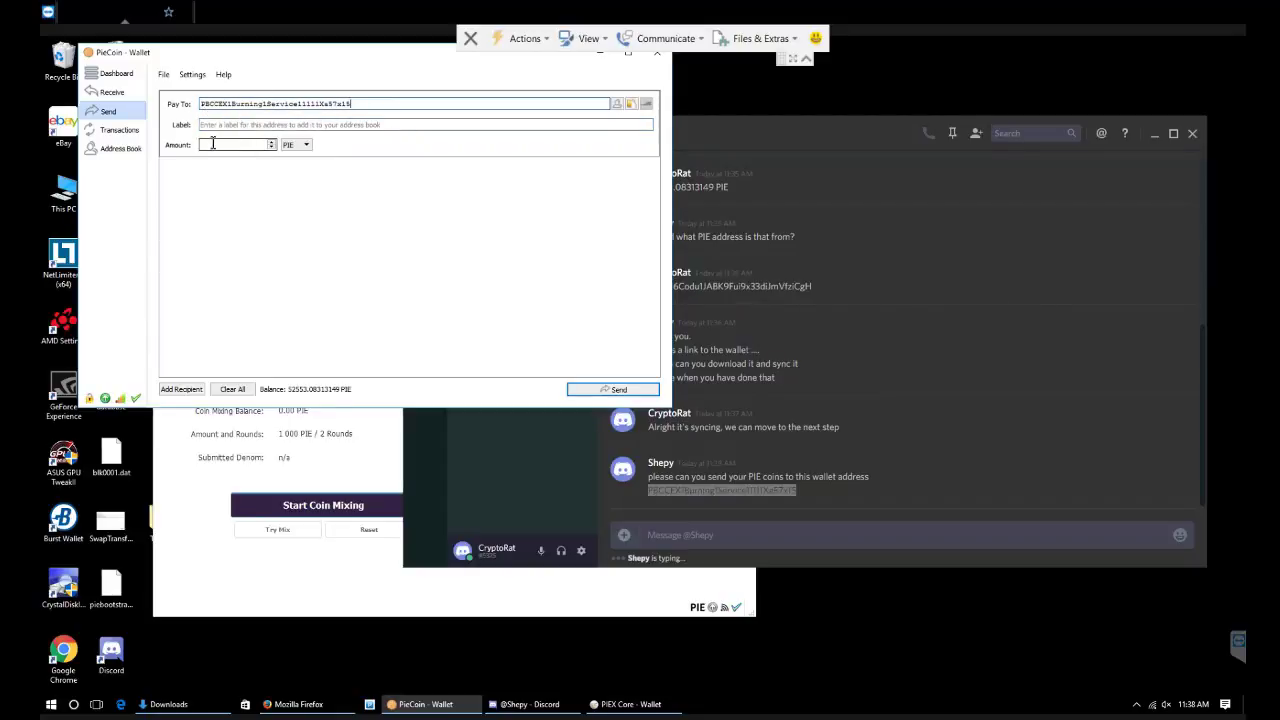
{"action": "left_click", "coordinate": [271, 141]}
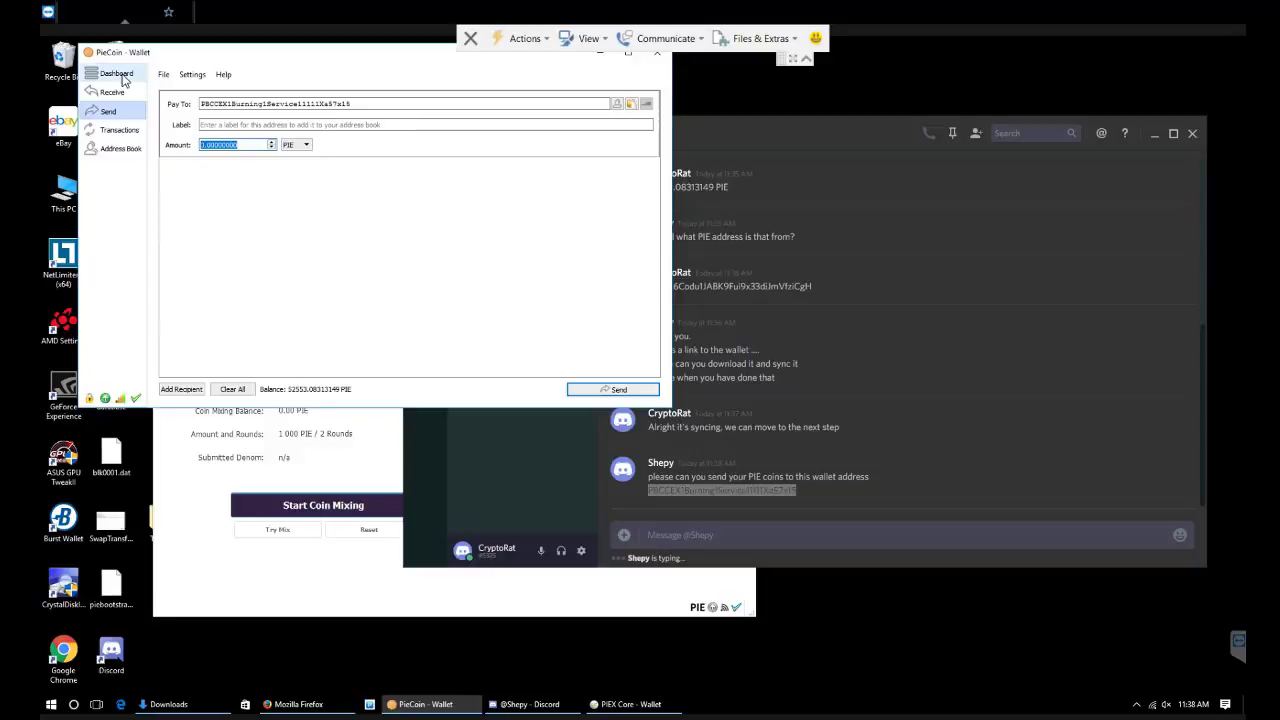
{"action": "left_click", "coordinate": [113, 74]}
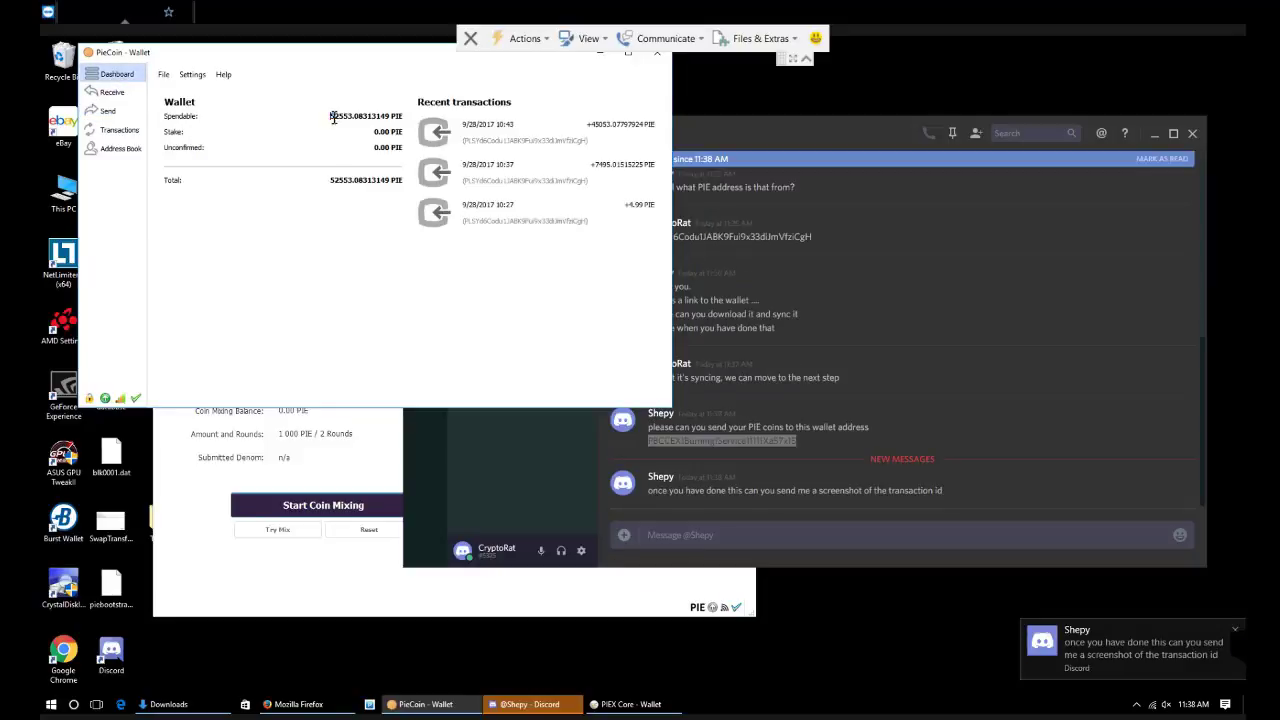
{"action": "left_click_drag", "start_coordinate": [330, 116], "coordinate": [392, 116]}
{"action": "right_click", "coordinate": [391, 116]}
{"action": "left_click", "coordinate": [430, 127]}
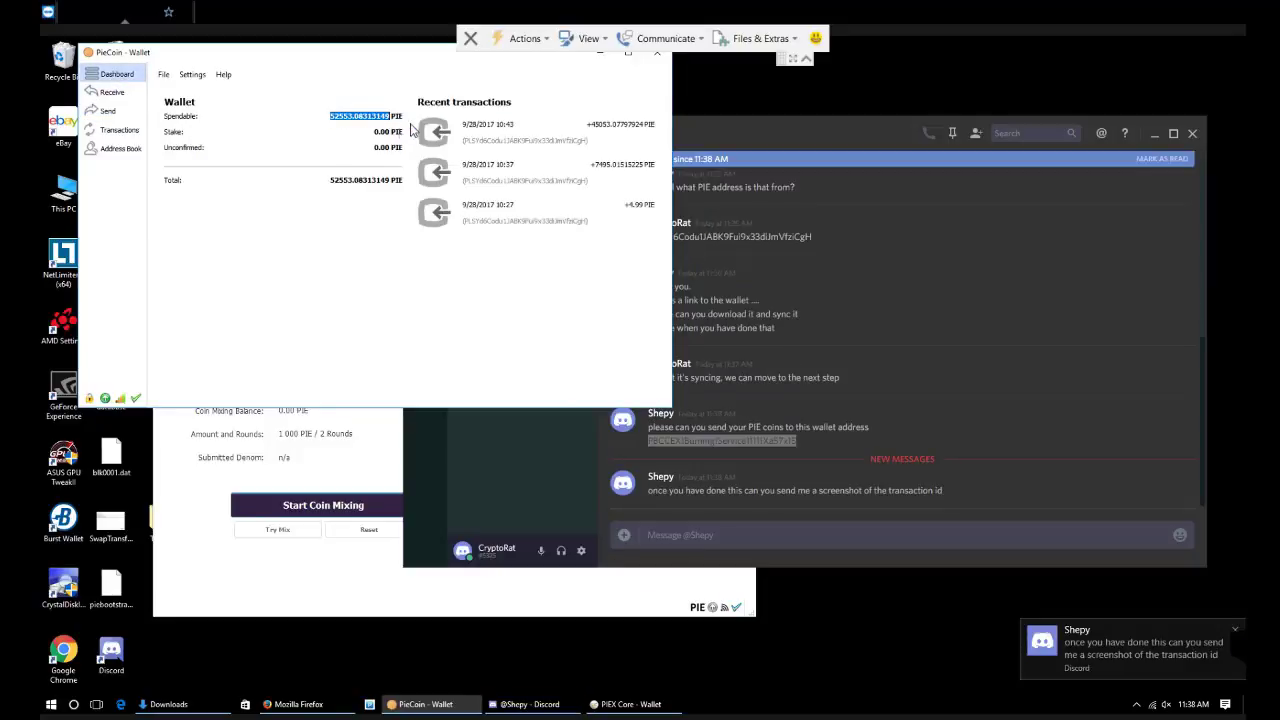
Enter 52553.08313149 as the send amount in place of the default value
{"action": "left_click", "coordinate": [108, 111]}
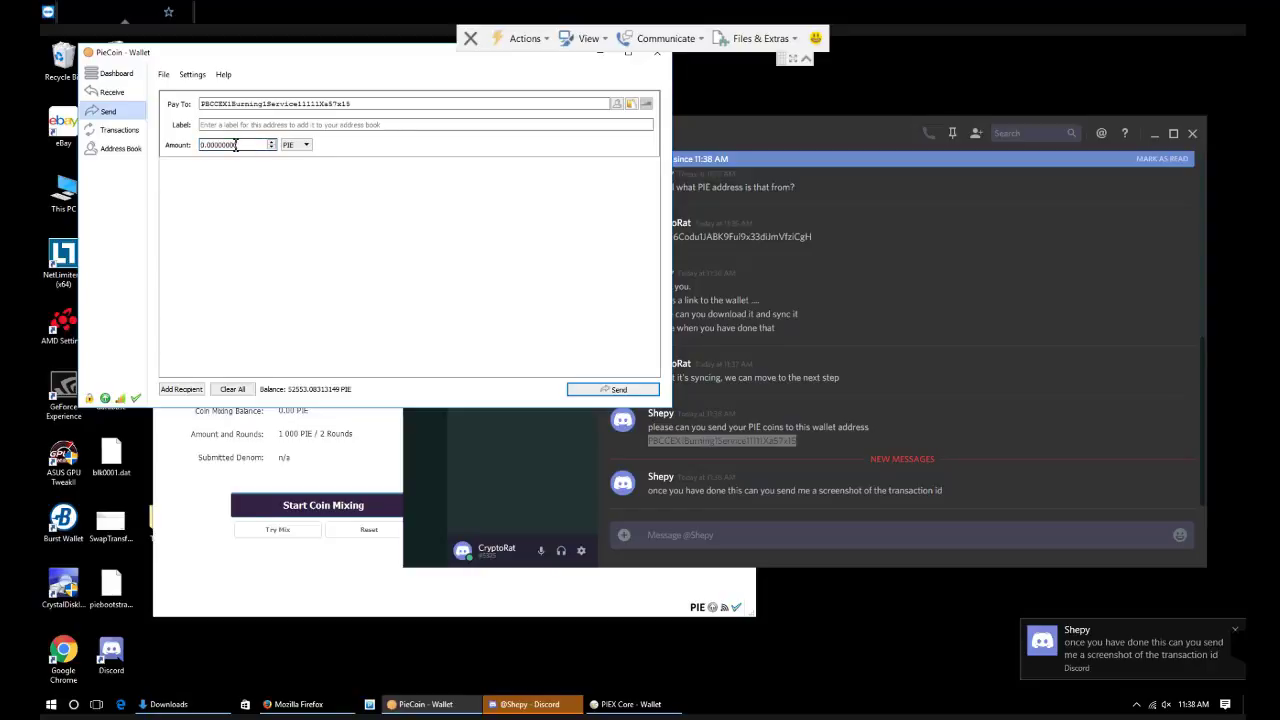
{"action": "right_click", "coordinate": [234, 145]}
{"action": "left_click", "coordinate": [265, 214]}
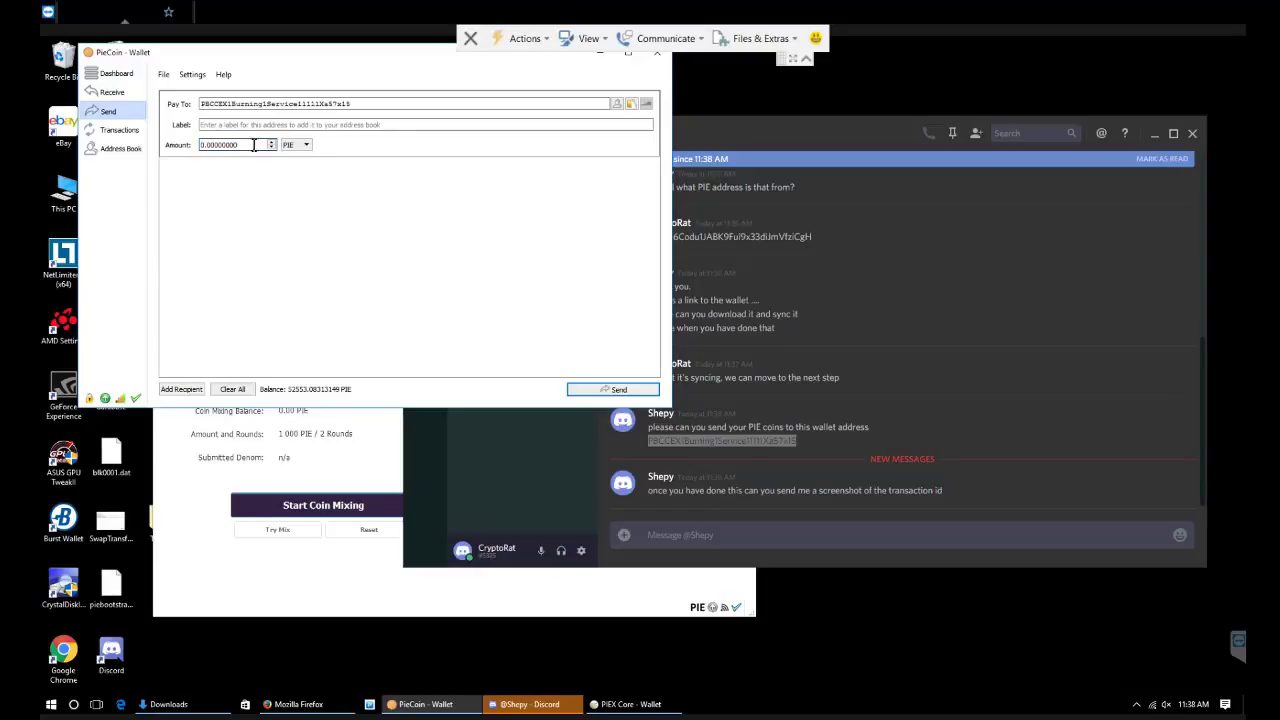
{"action": "left_click", "coordinate": [764, 129]}
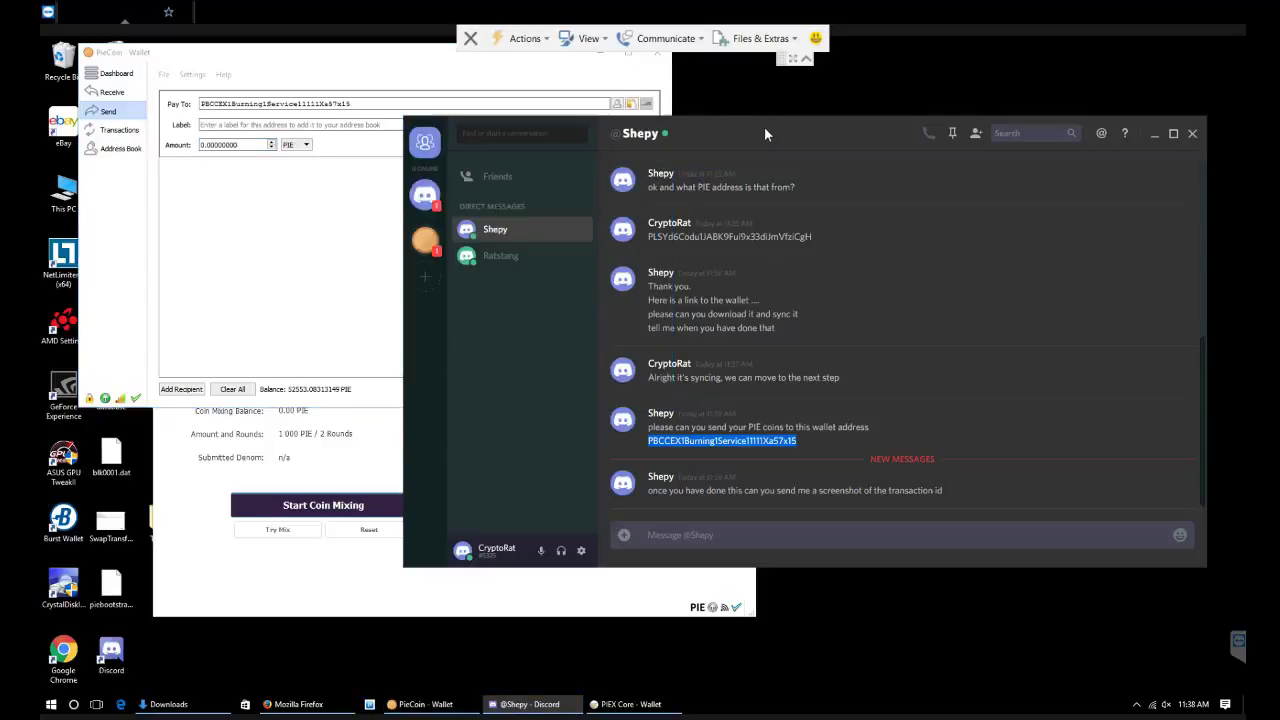
{"action": "left_click", "coordinate": [300, 56]}
{"action": "right_click", "coordinate": [248, 145]}
{"action": "left_click", "coordinate": [265, 211]}
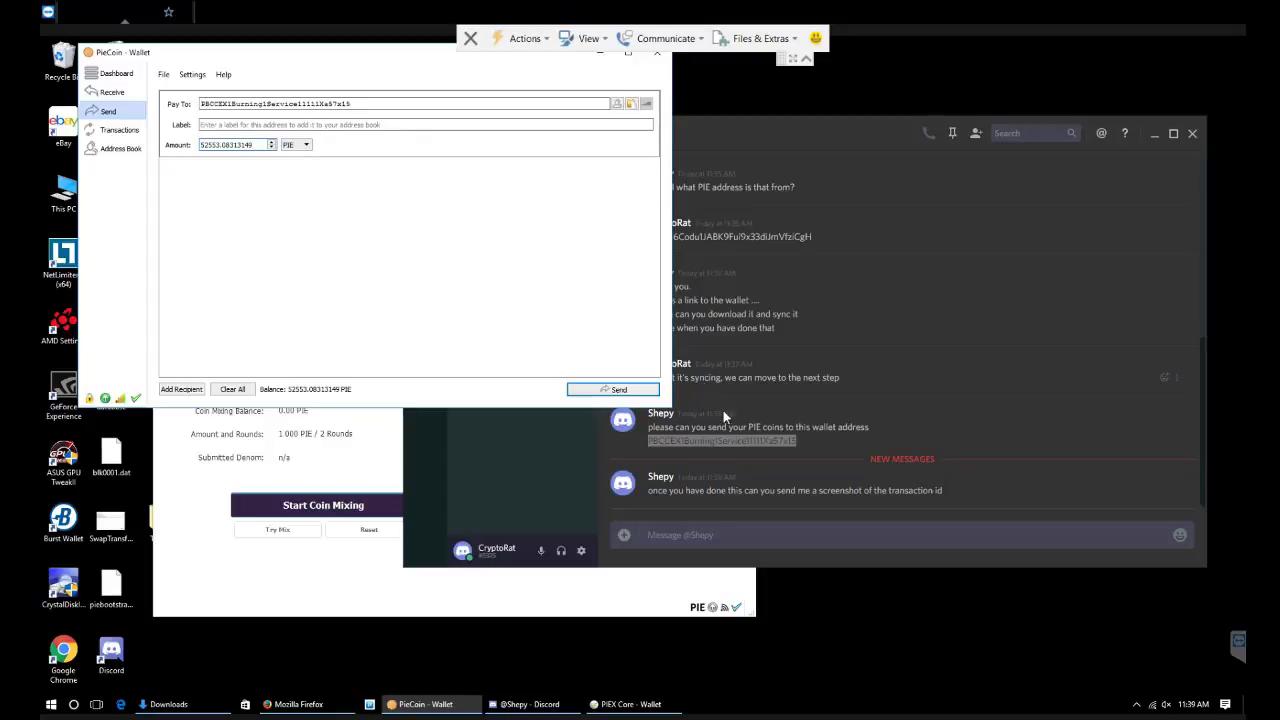
Try sending the full PIE balance to the burn address and dismiss the insufficient-balance error
{"action": "left_click", "coordinate": [610, 390]}
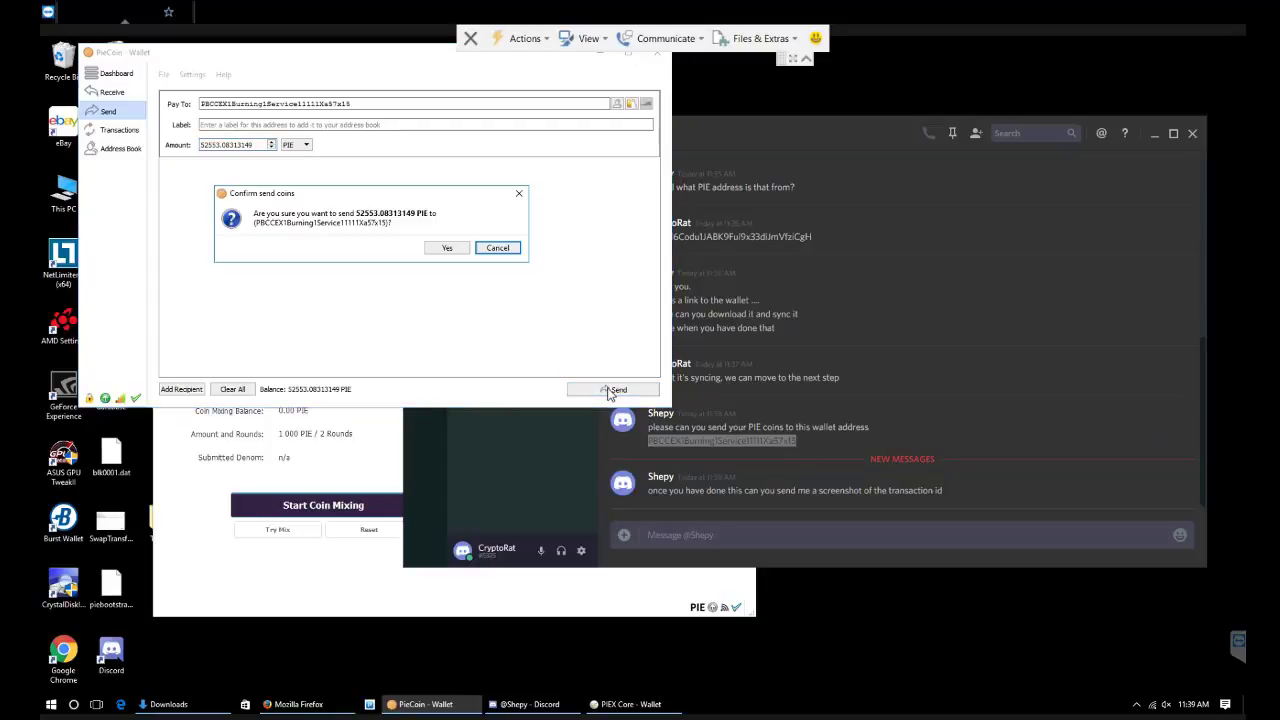
{"action": "left_click", "coordinate": [448, 248]}
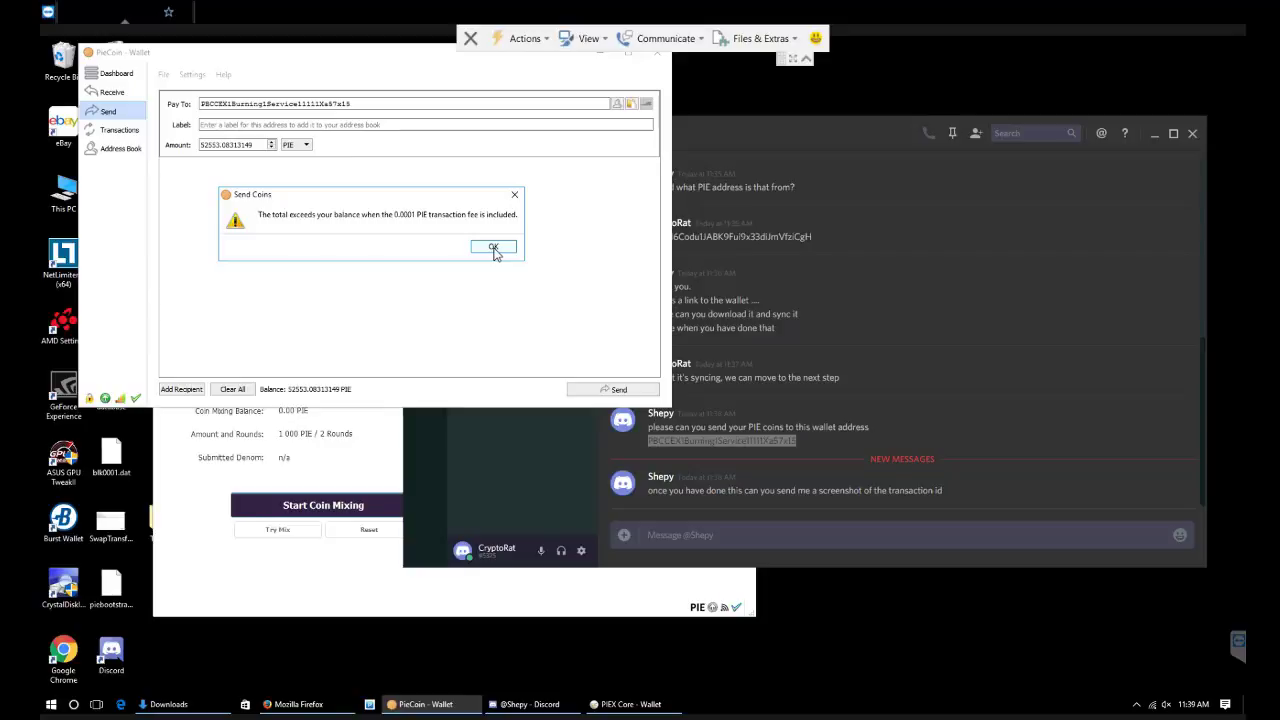
{"action": "left_click", "coordinate": [494, 249]}
Trim the amount to 52553.083 PIE and send it, accepting the 0.0001 PIE fee
{"action": "left_click", "coordinate": [260, 145]}
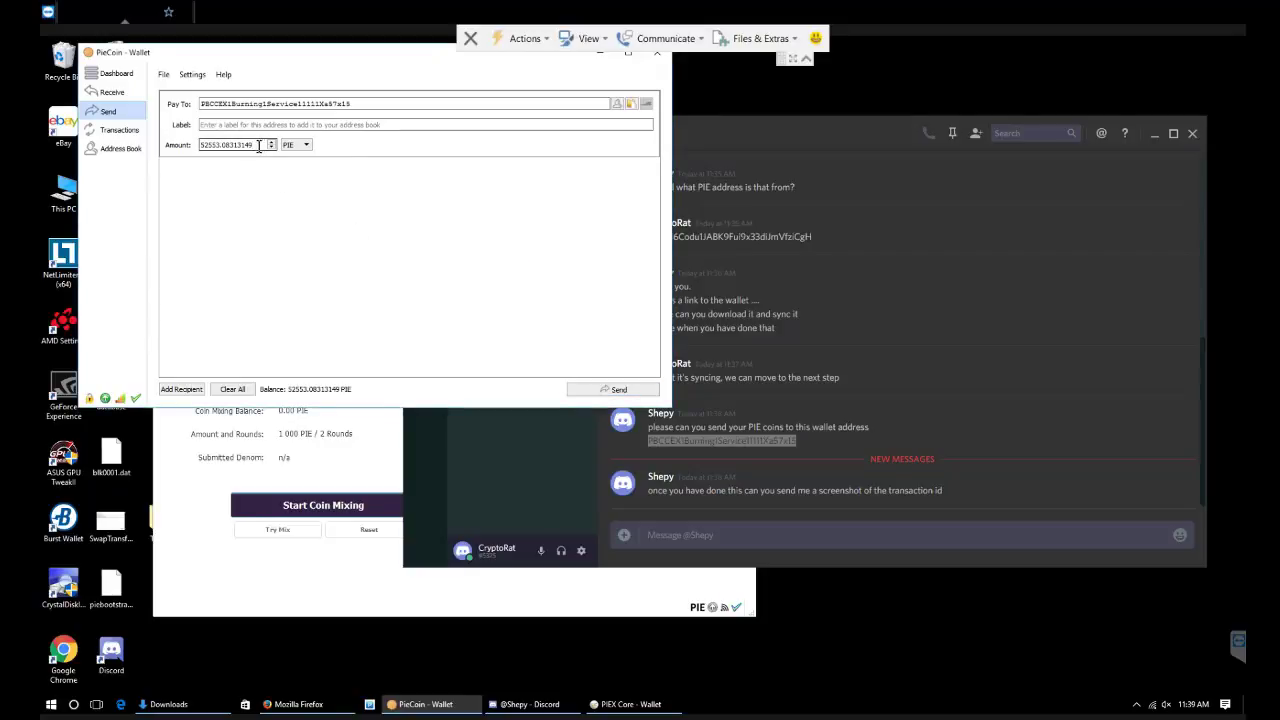
{"action": "left_click_drag", "start_coordinate": [259, 145], "coordinate": [236, 145]}
{"action": "key", "text": "BackSpace"}
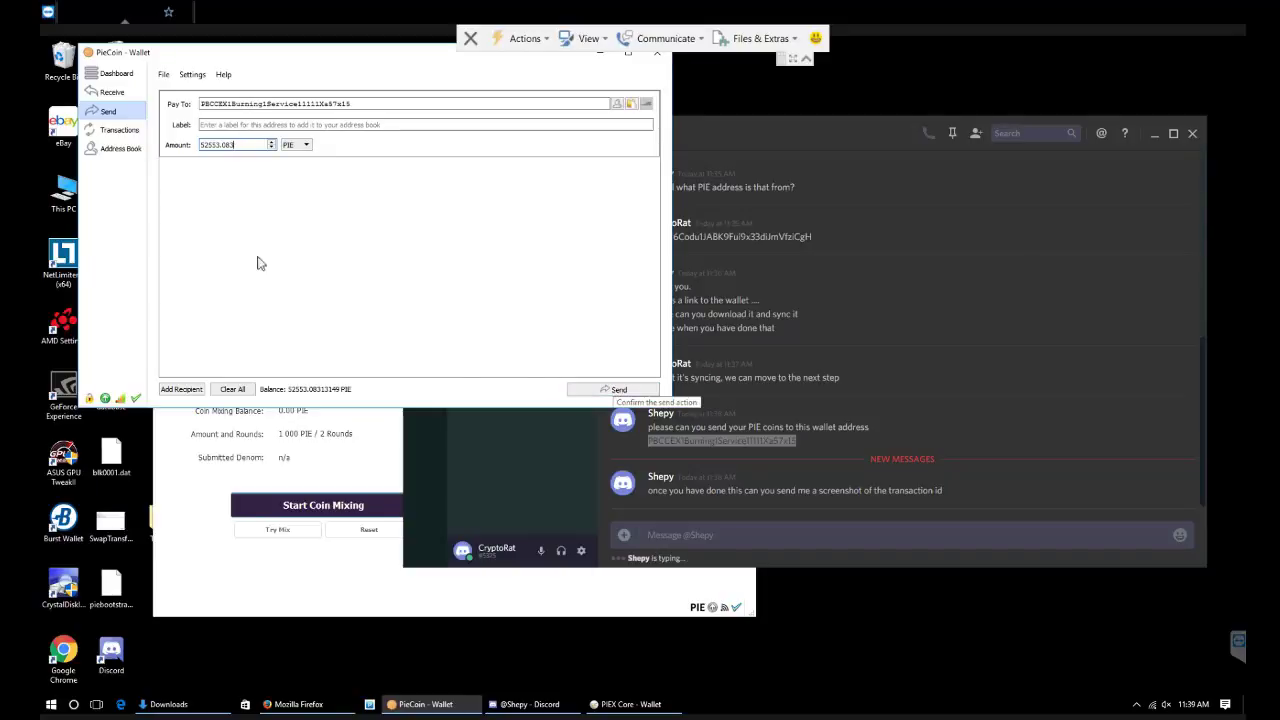
{"action": "left_click", "coordinate": [596, 393]}
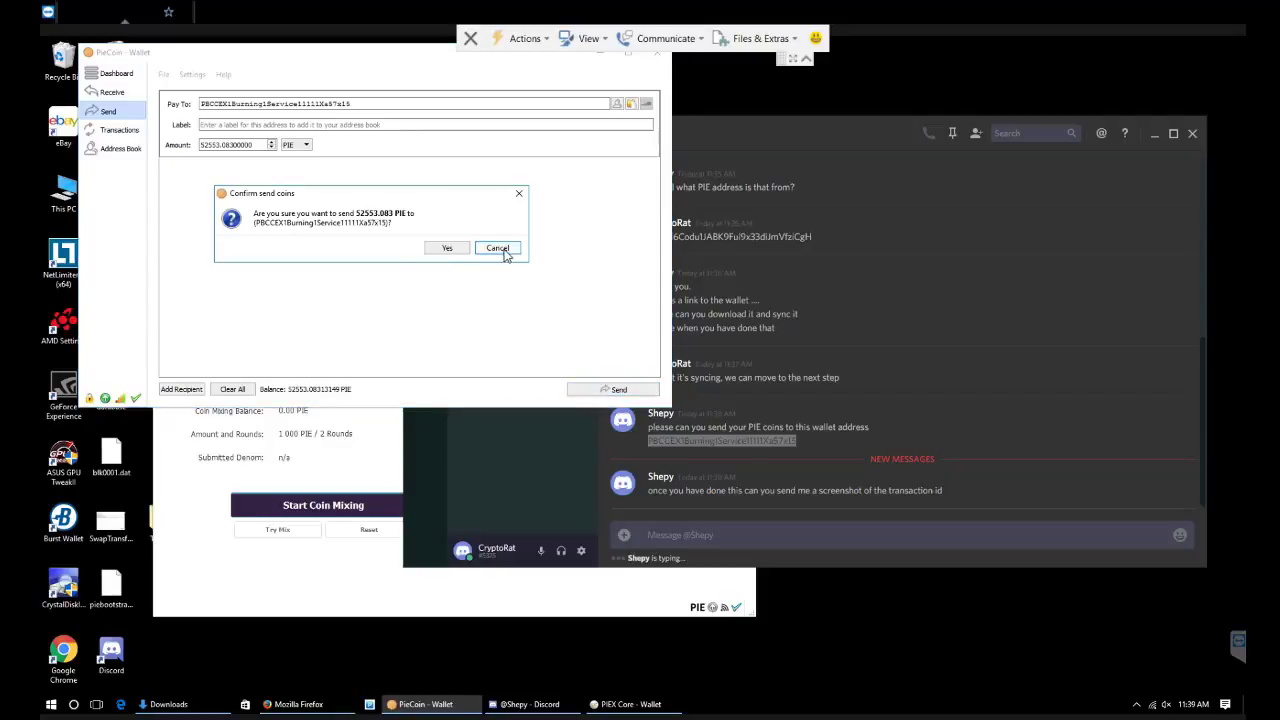
{"action": "left_click", "coordinate": [447, 250]}
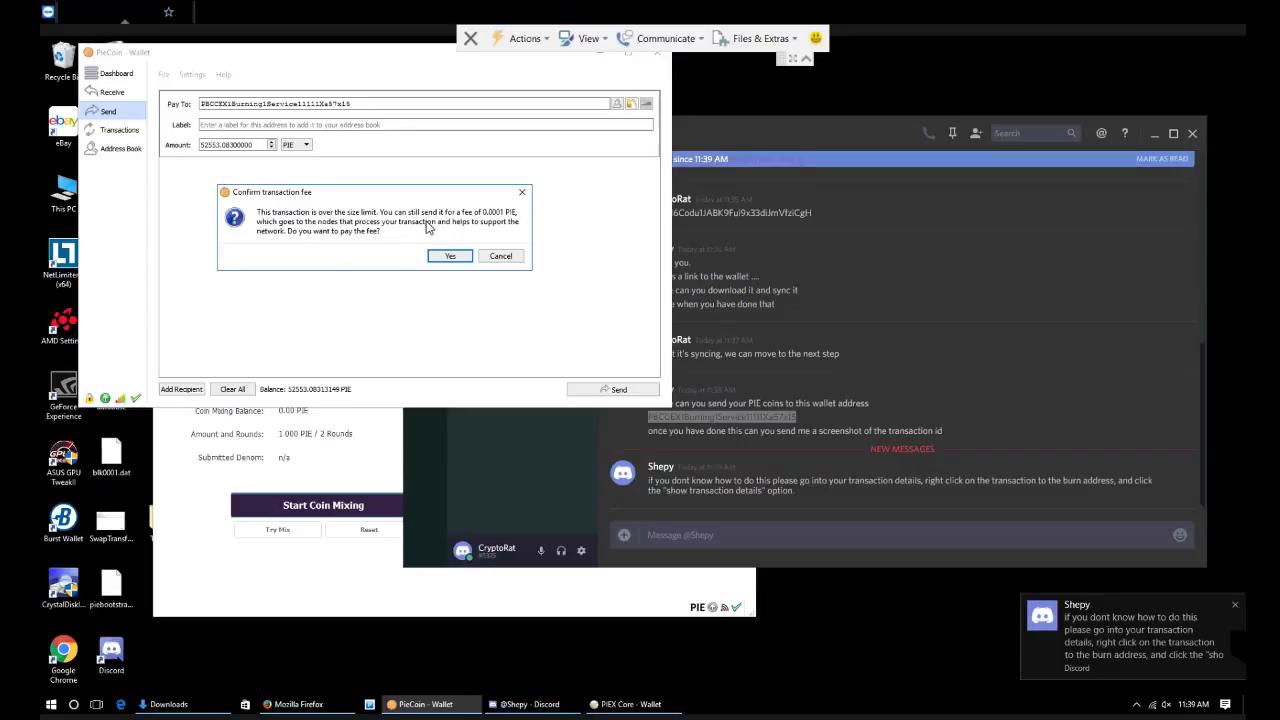
{"action": "left_click", "coordinate": [450, 258]}
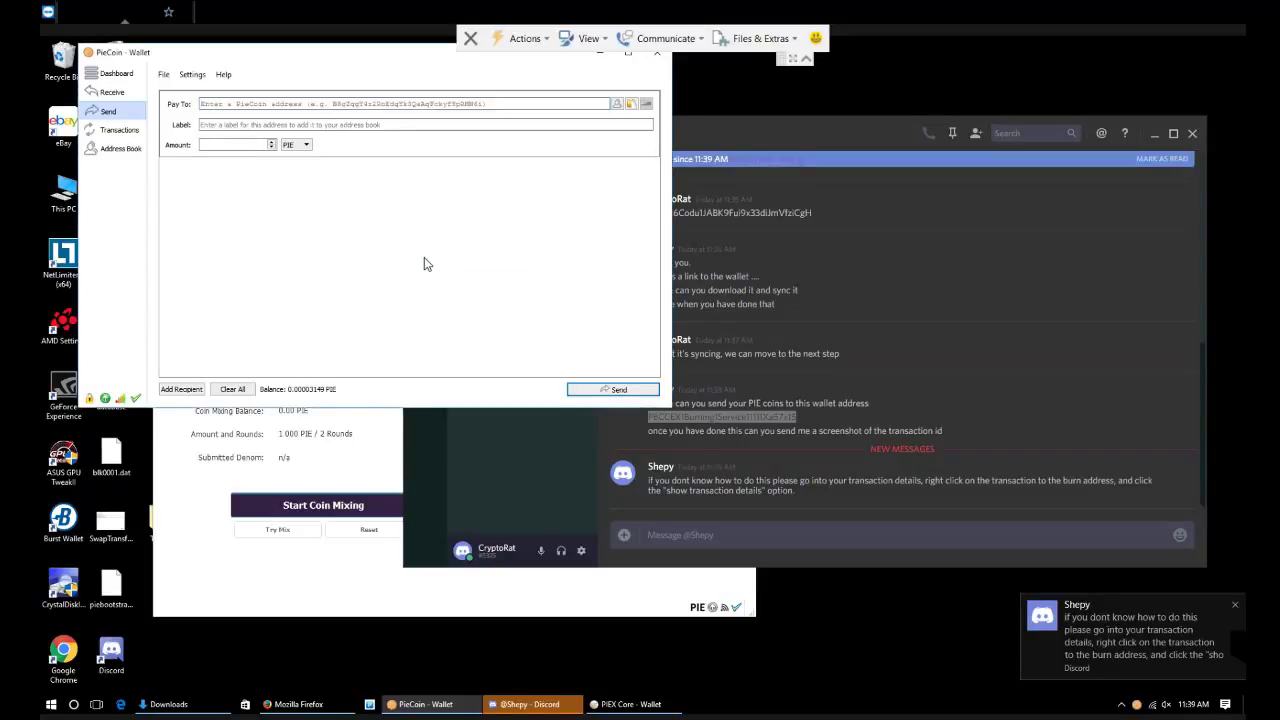
Show PieCoin Wallet's Transactions list with the outgoing burn payment selected
{"action": "left_click", "coordinate": [119, 130]}
{"action": "left_click", "coordinate": [276, 132]}
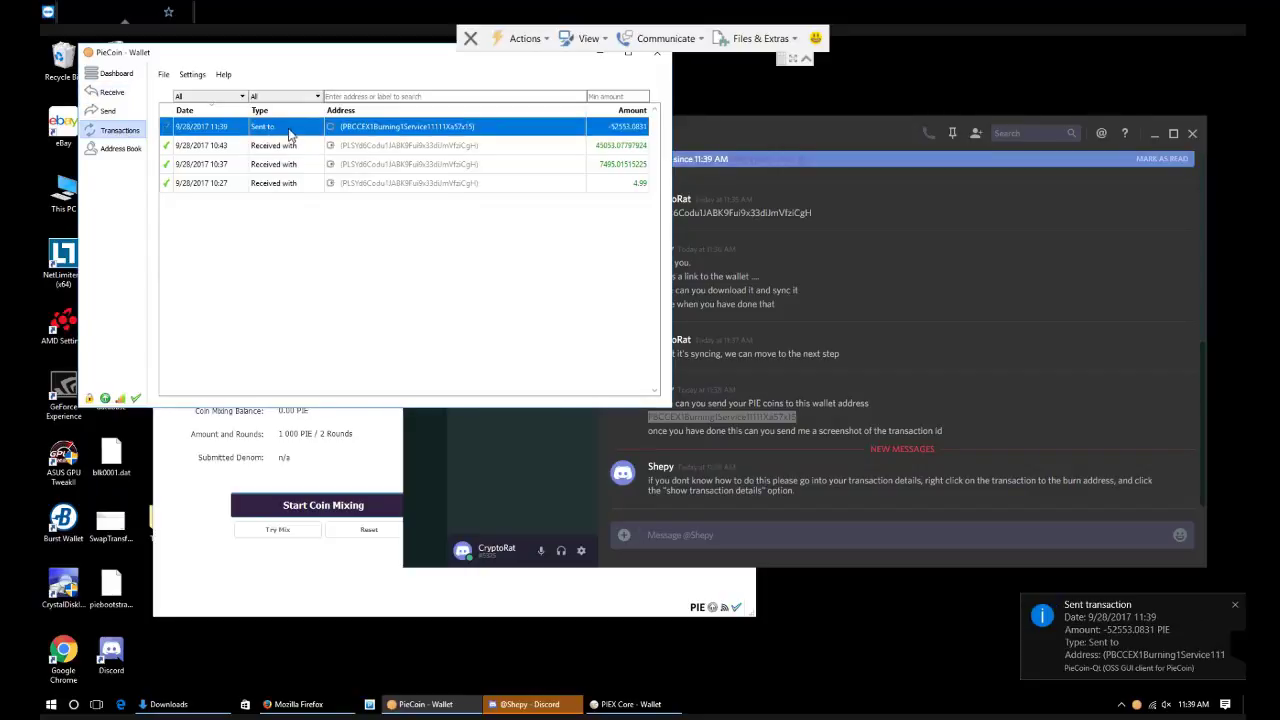
{"action": "left_click", "coordinate": [722, 518]}
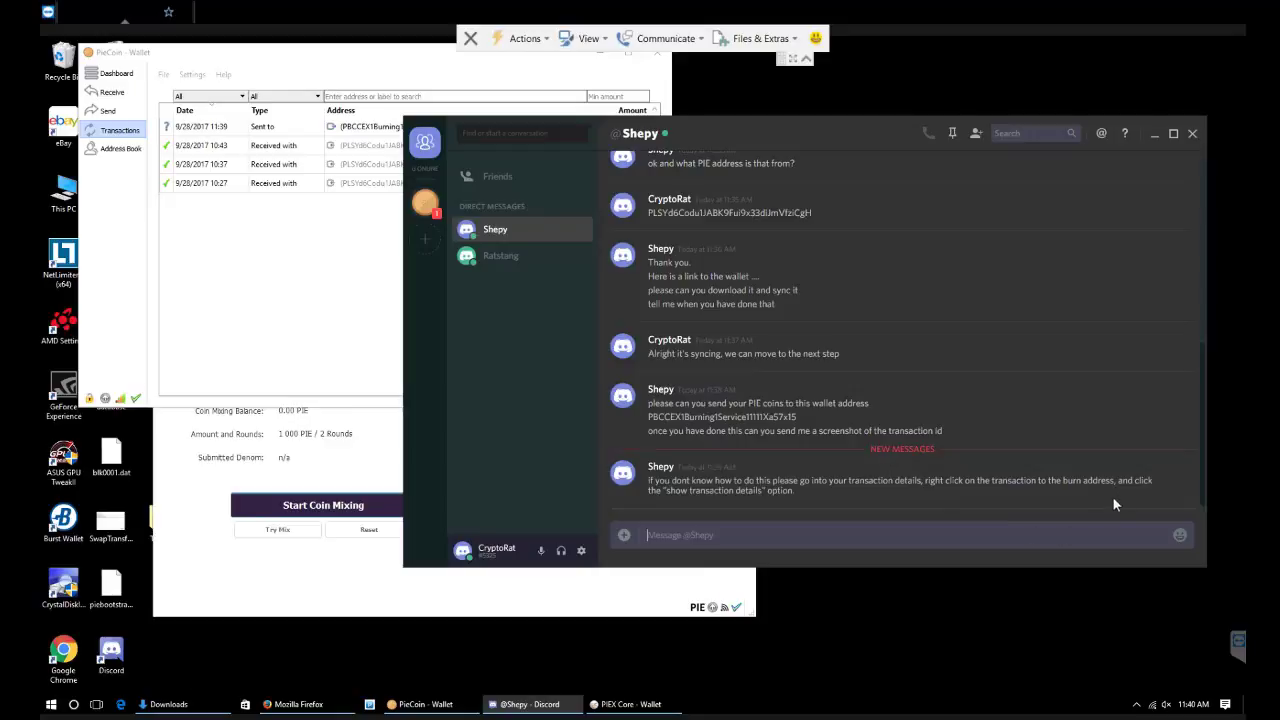
{"action": "left_click", "coordinate": [271, 208]}
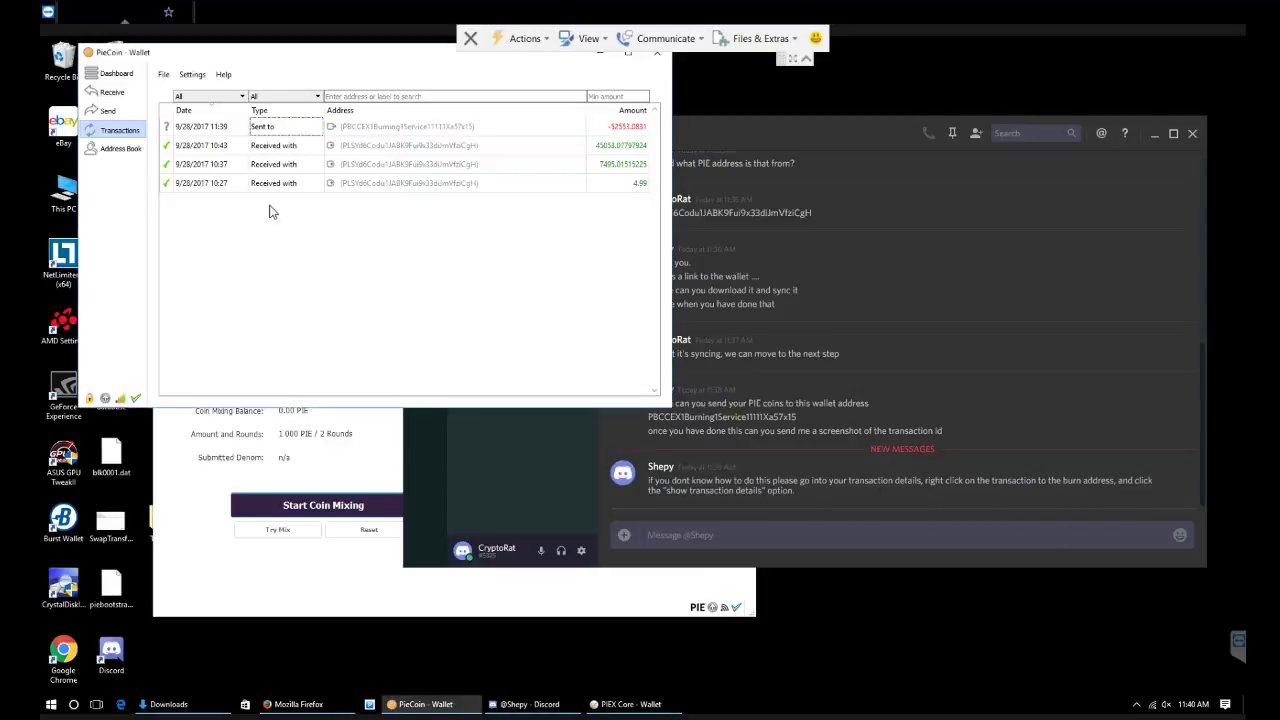
Reply 'okay one sec.' to the admin in the Discord direct message
{"action": "left_click", "coordinate": [743, 538]}
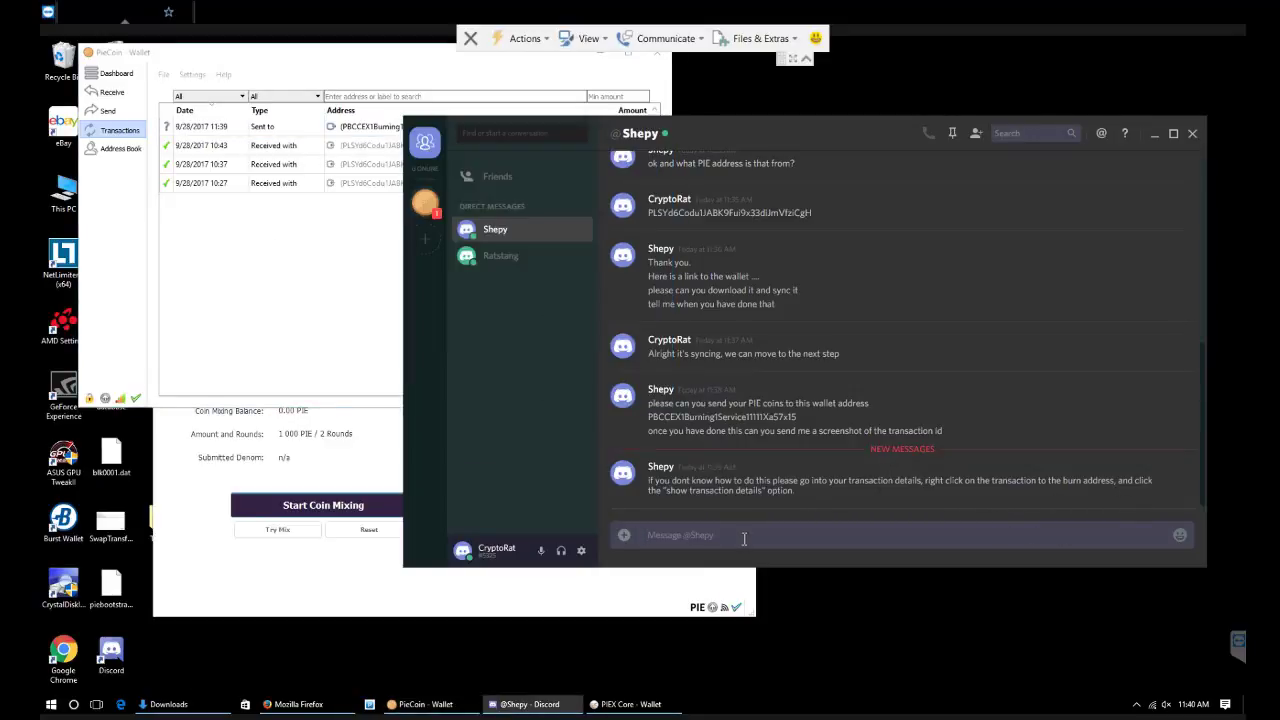
{"action": "type", "text": "okay one sec."}
{"action": "key", "text": "Return"}
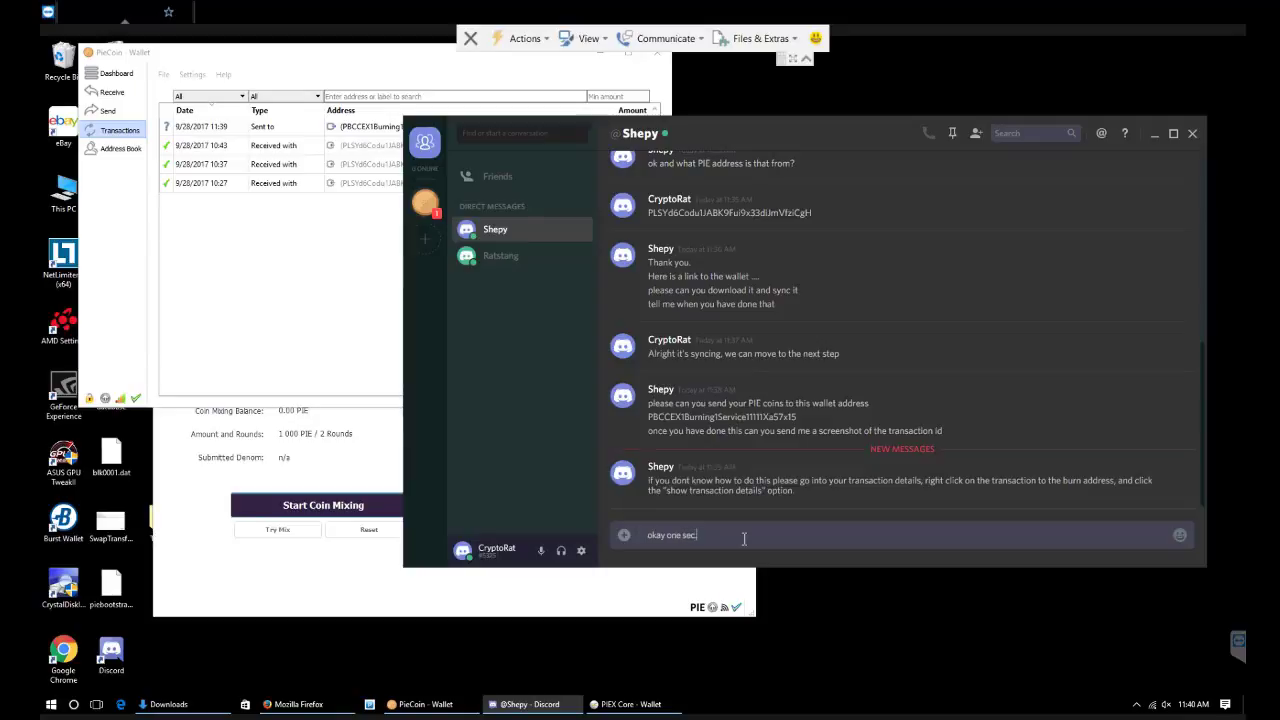
Back in the wallet, bring up the context menu of the burn transaction
{"action": "left_click", "coordinate": [317, 206]}
{"action": "left_click", "coordinate": [362, 128]}
{"action": "right_click", "coordinate": [362, 128]}
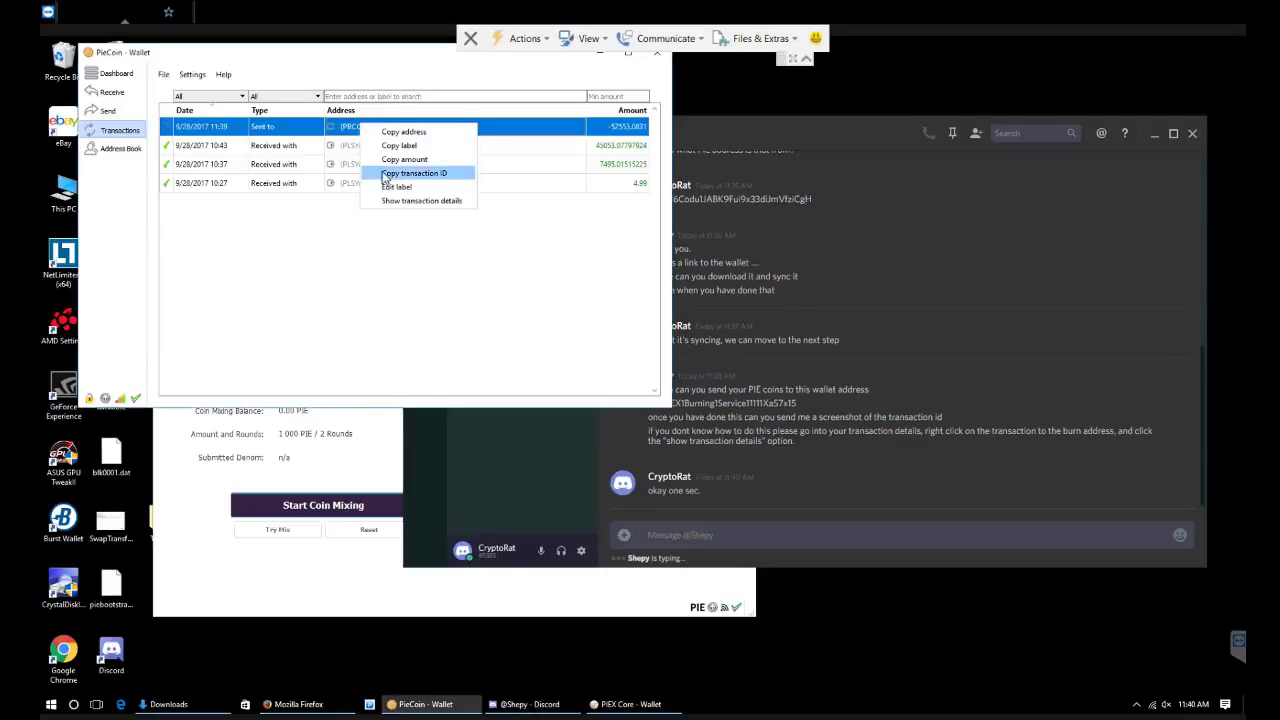
Show the burn transaction's details and reposition and enlarge the window so the transaction ID fits
{"action": "left_click", "coordinate": [405, 204]}
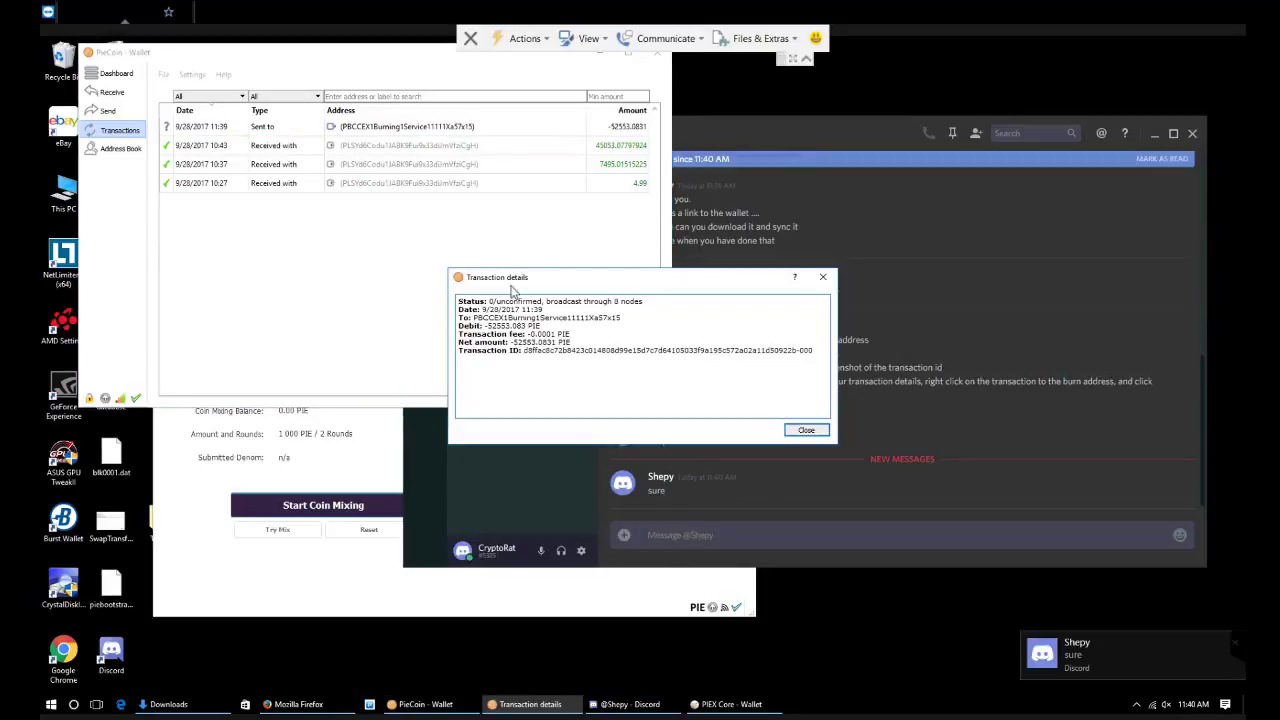
{"action": "left_click_drag", "start_coordinate": [512, 284], "coordinate": [337, 180]}
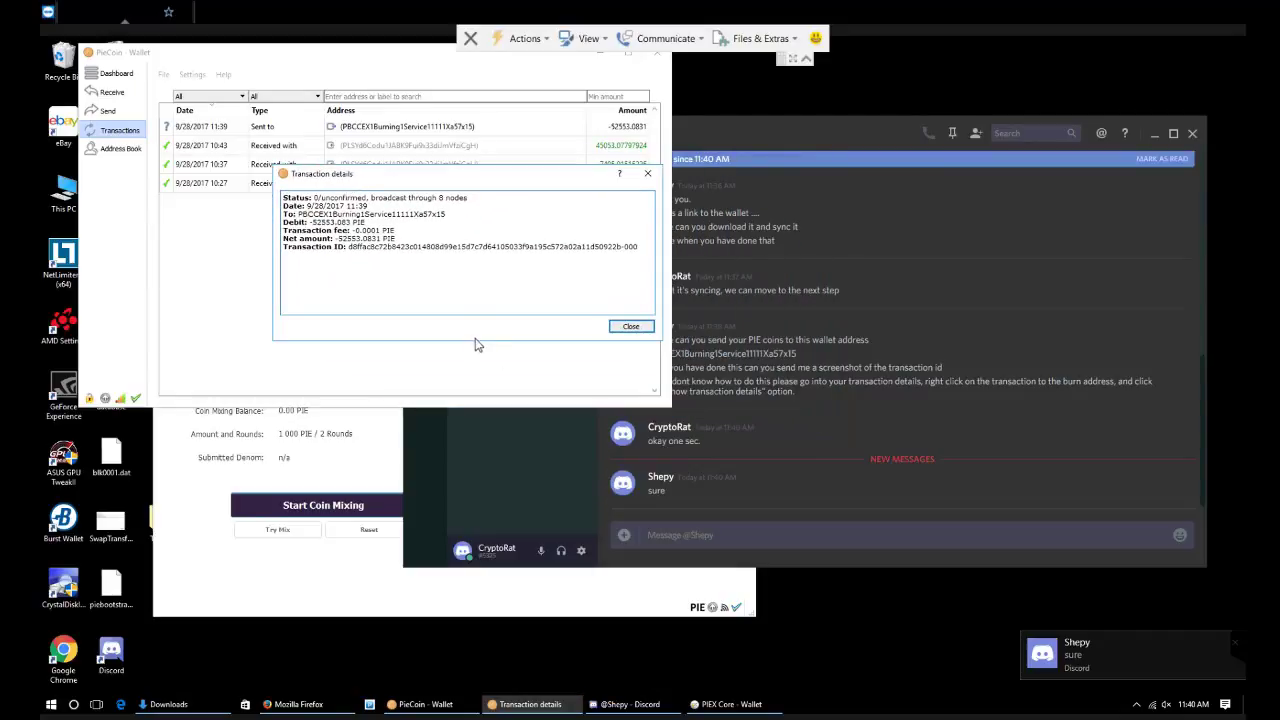
{"action": "left_click_drag", "start_coordinate": [476, 341], "coordinate": [481, 420]}
{"action": "left_click_drag", "start_coordinate": [443, 182], "coordinate": [488, 269]}
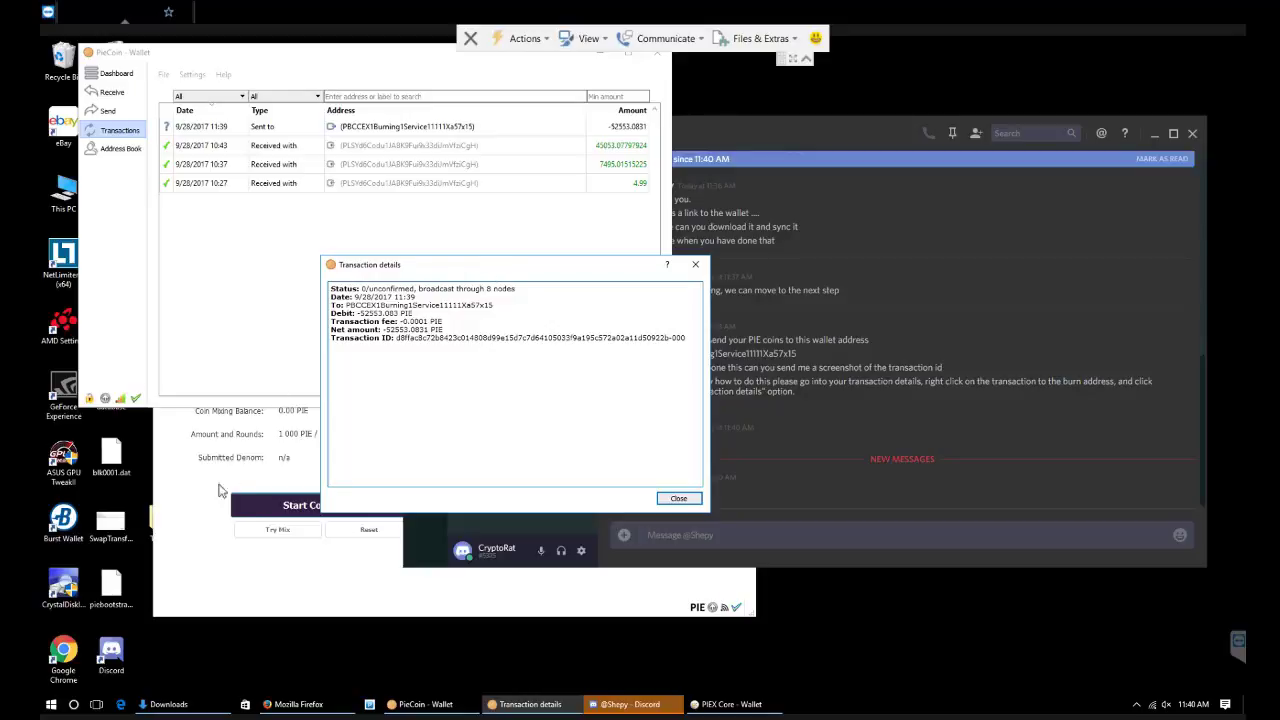
{"action": "left_click", "coordinate": [51, 704]}
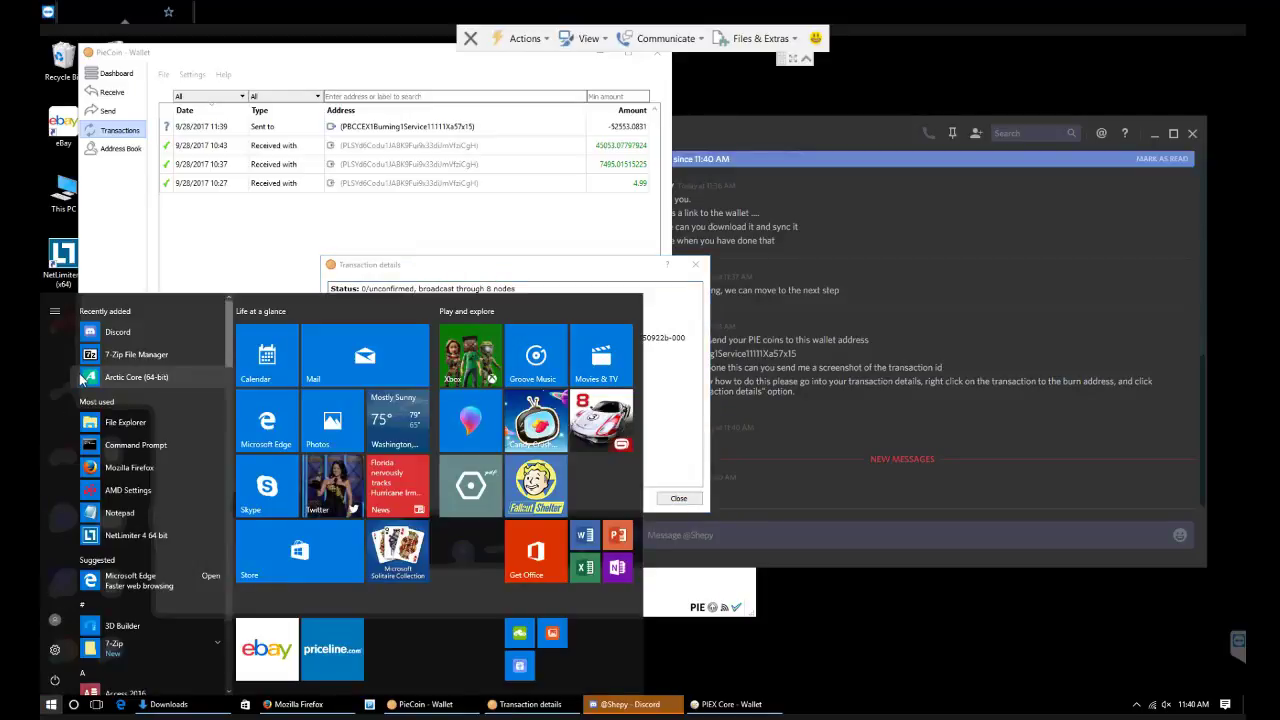
Launch Paint and paste in the transaction-details screenshot
{"action": "type", "text": "paint"}
{"action": "key", "text": "Return"}
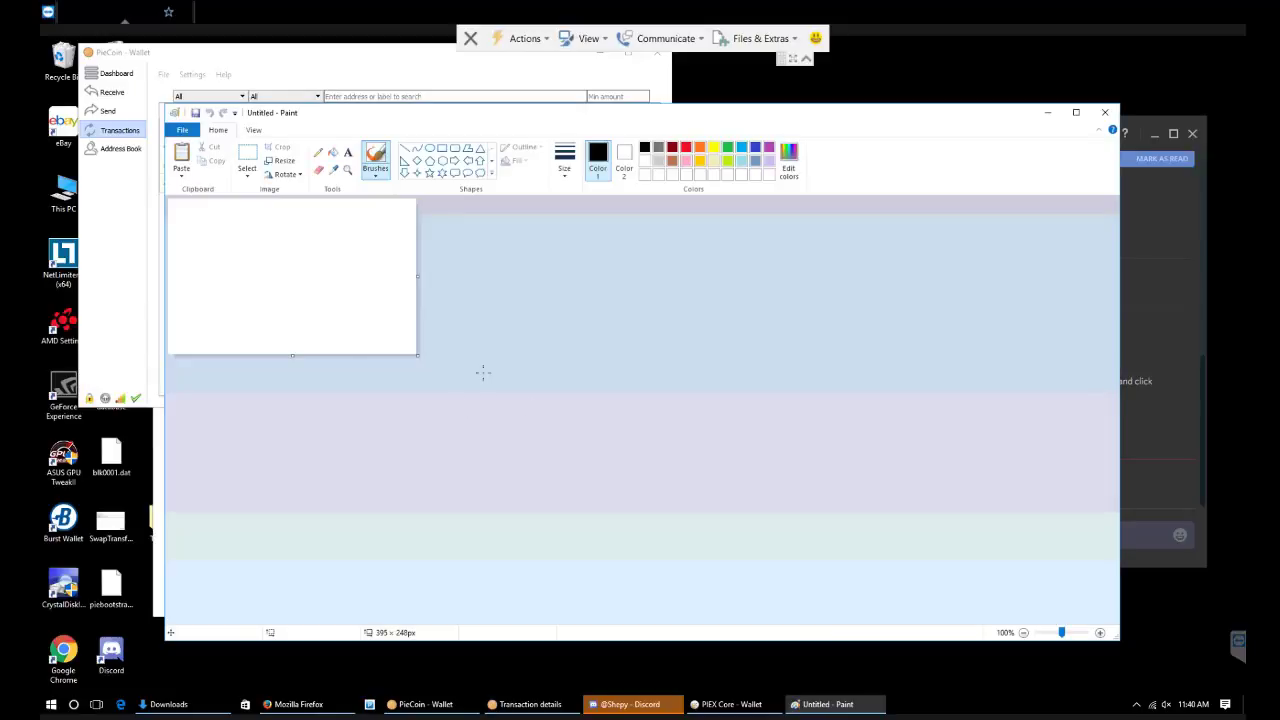
{"action": "key", "text": "ctrl+v"}
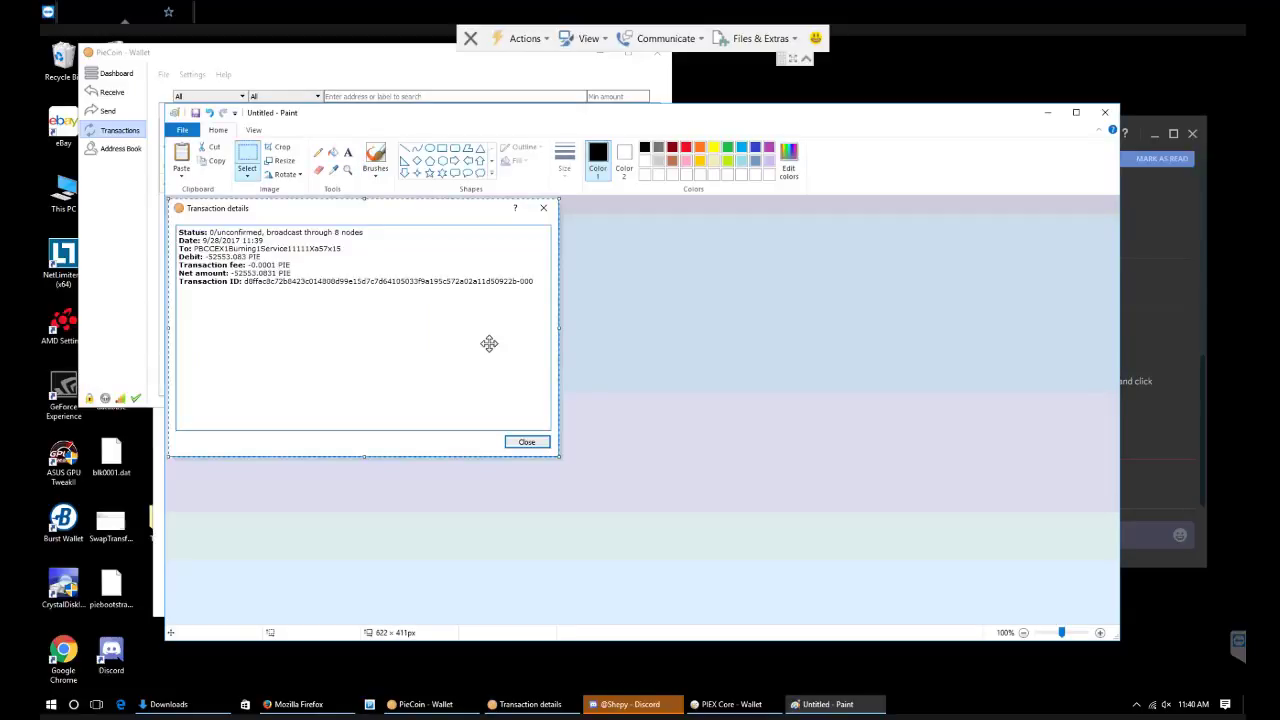
Save the image as JPEG 'SwapTransferDetails001' on the Desktop, replacing the existing file
{"action": "left_click", "coordinate": [182, 130]}
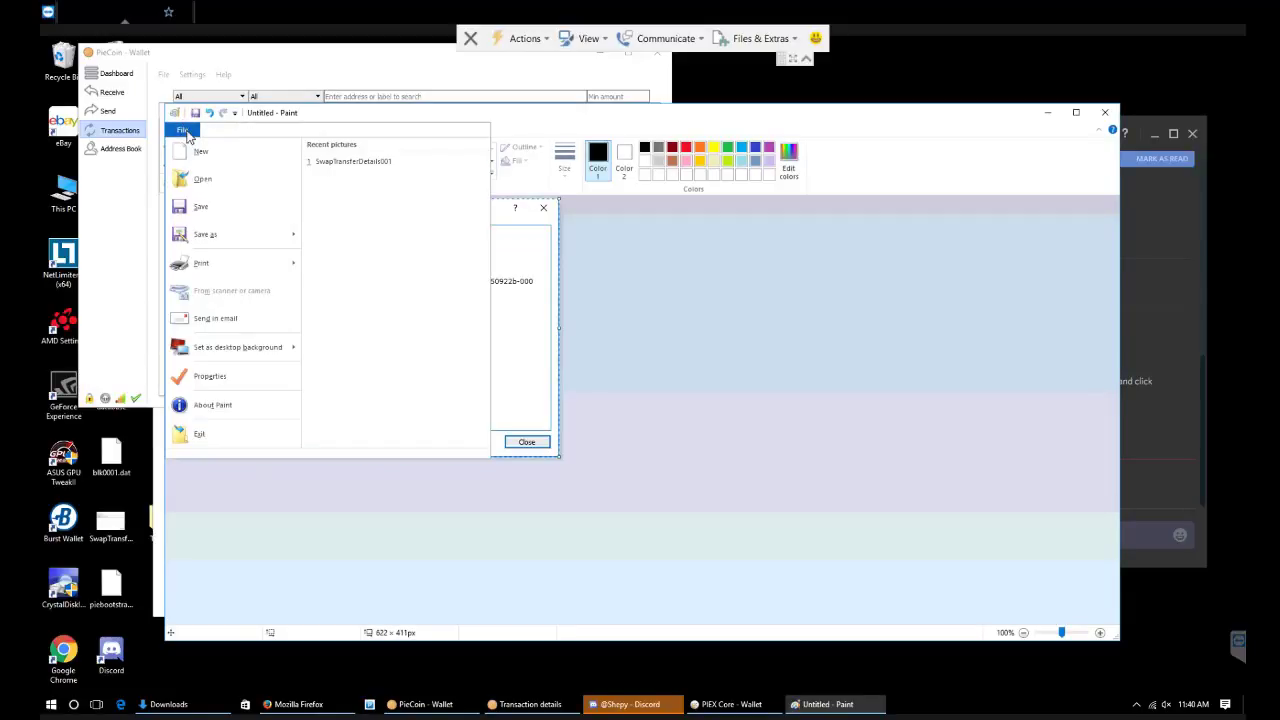
{"action": "left_click", "coordinate": [200, 206]}
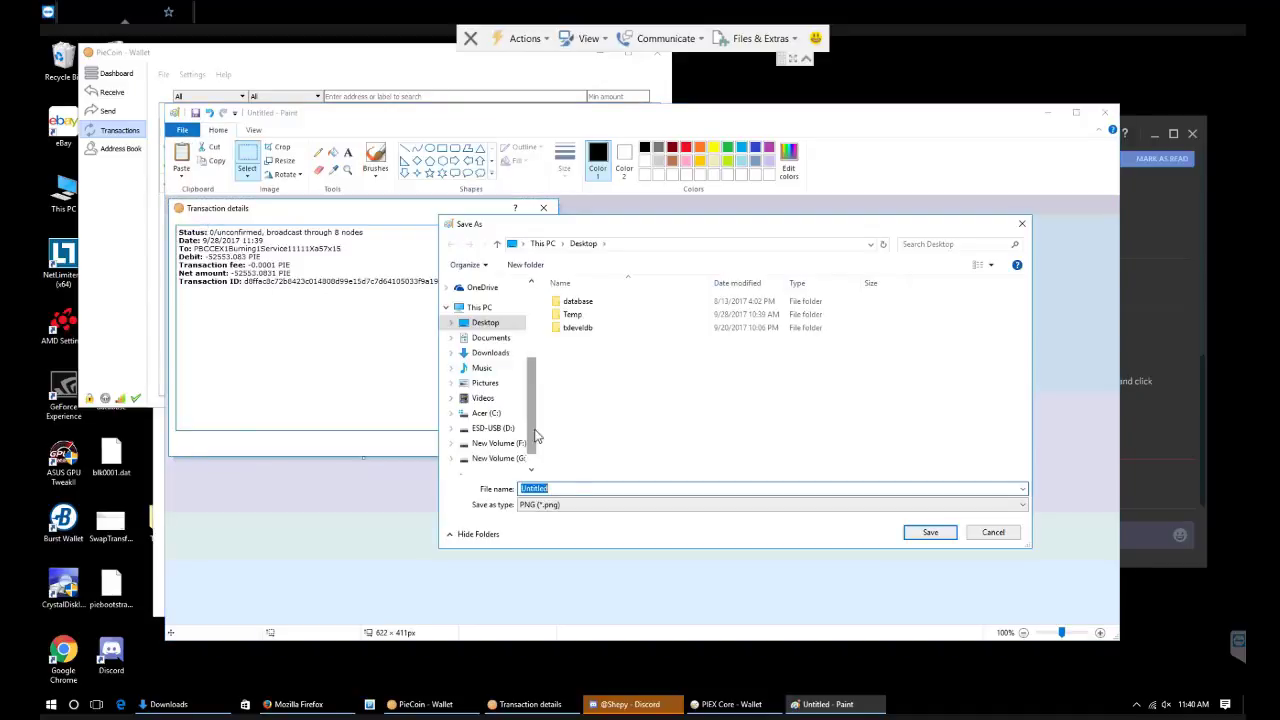
{"action": "left_click", "coordinate": [600, 488]}
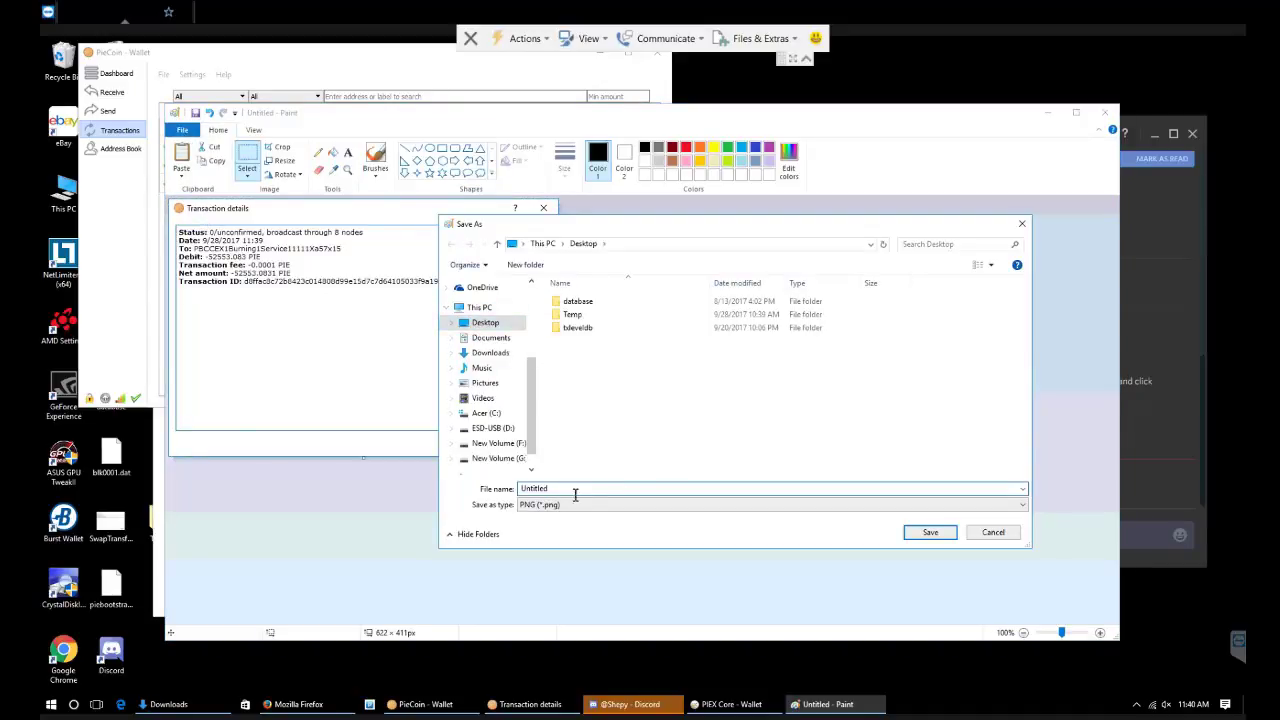
{"action": "left_click", "coordinate": [466, 478]}
{"action": "type", "text": "Swap"}
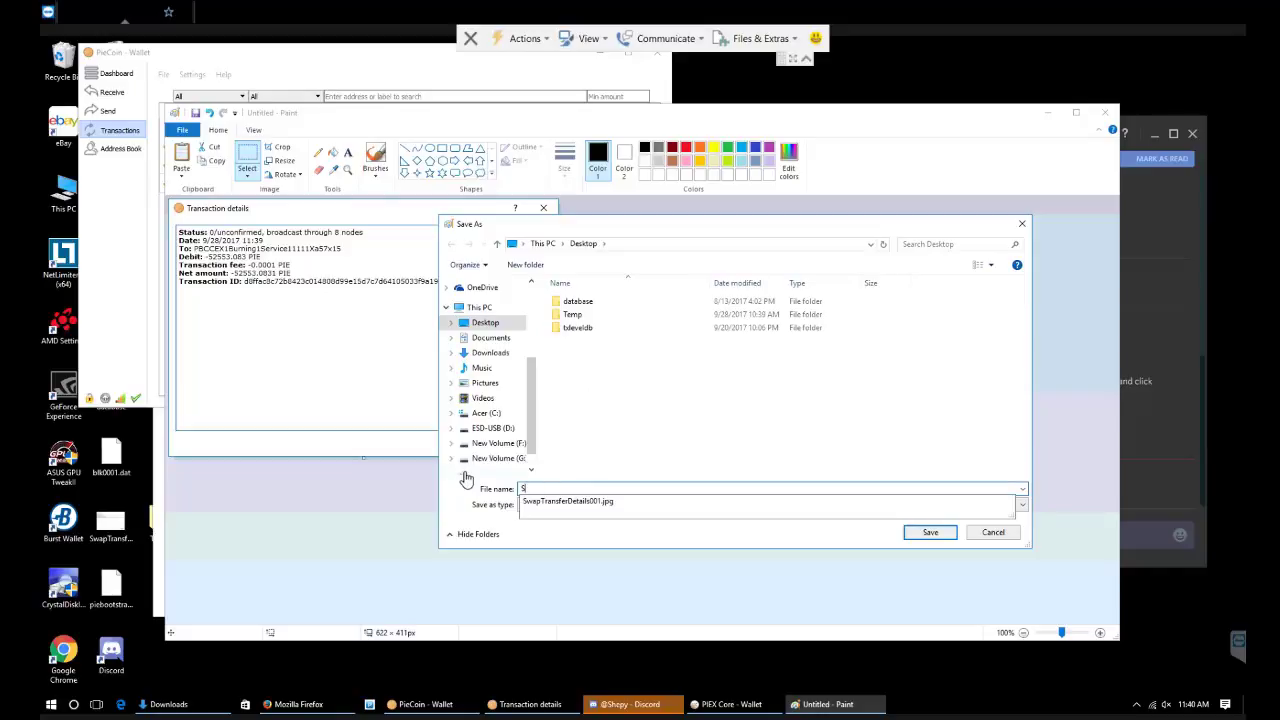
{"action": "left_click", "coordinate": [588, 501]}
{"action": "left_click", "coordinate": [600, 504]}
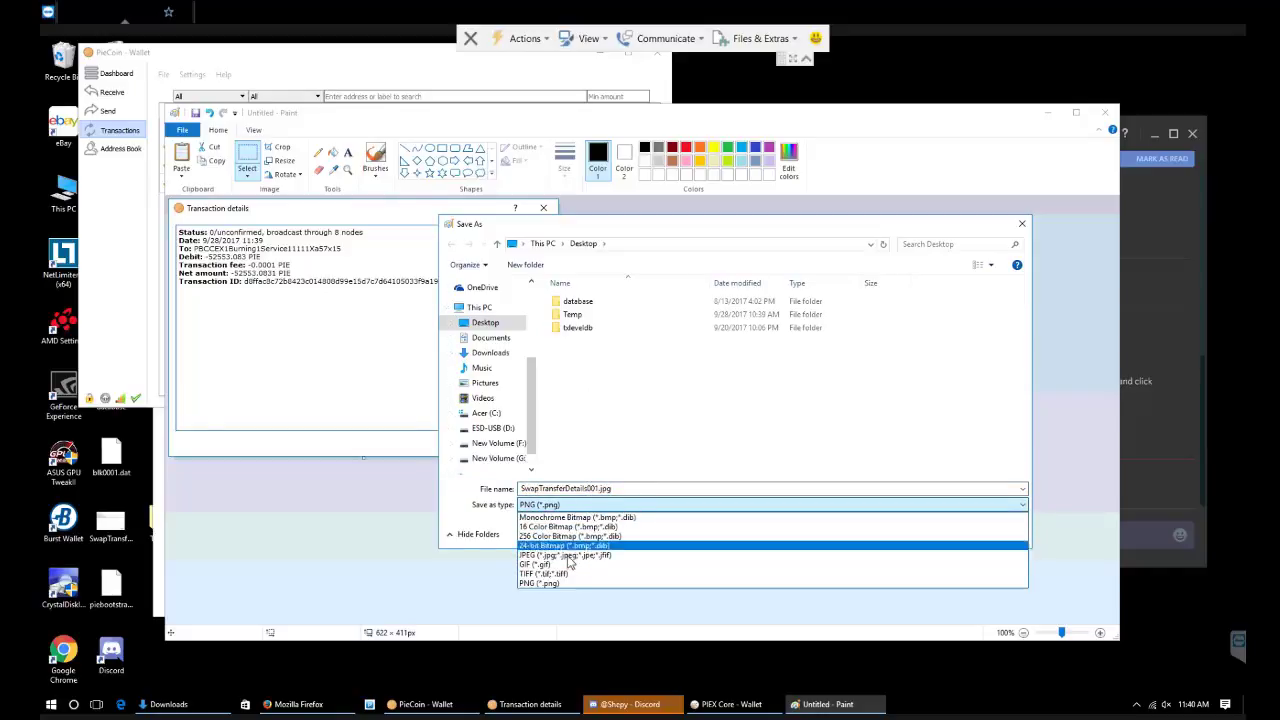
{"action": "left_click", "coordinate": [558, 556]}
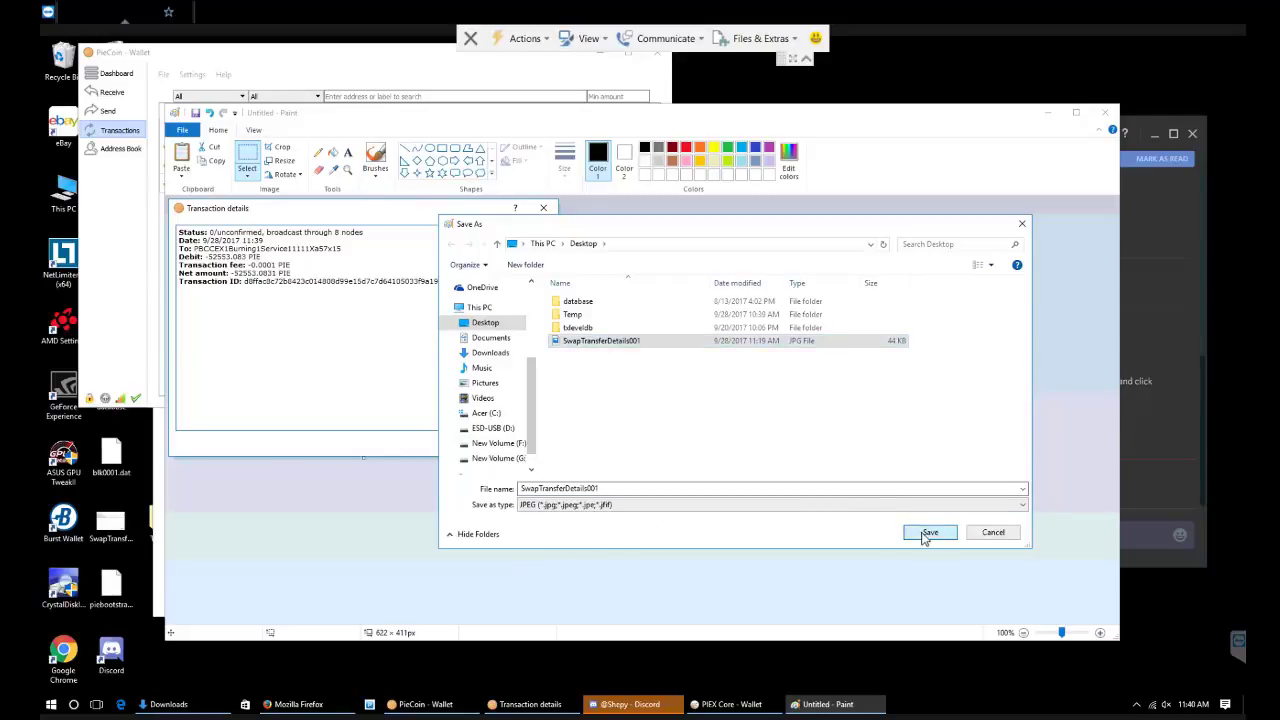
{"action": "left_click", "coordinate": [927, 532]}
{"action": "left_click", "coordinate": [675, 374]}
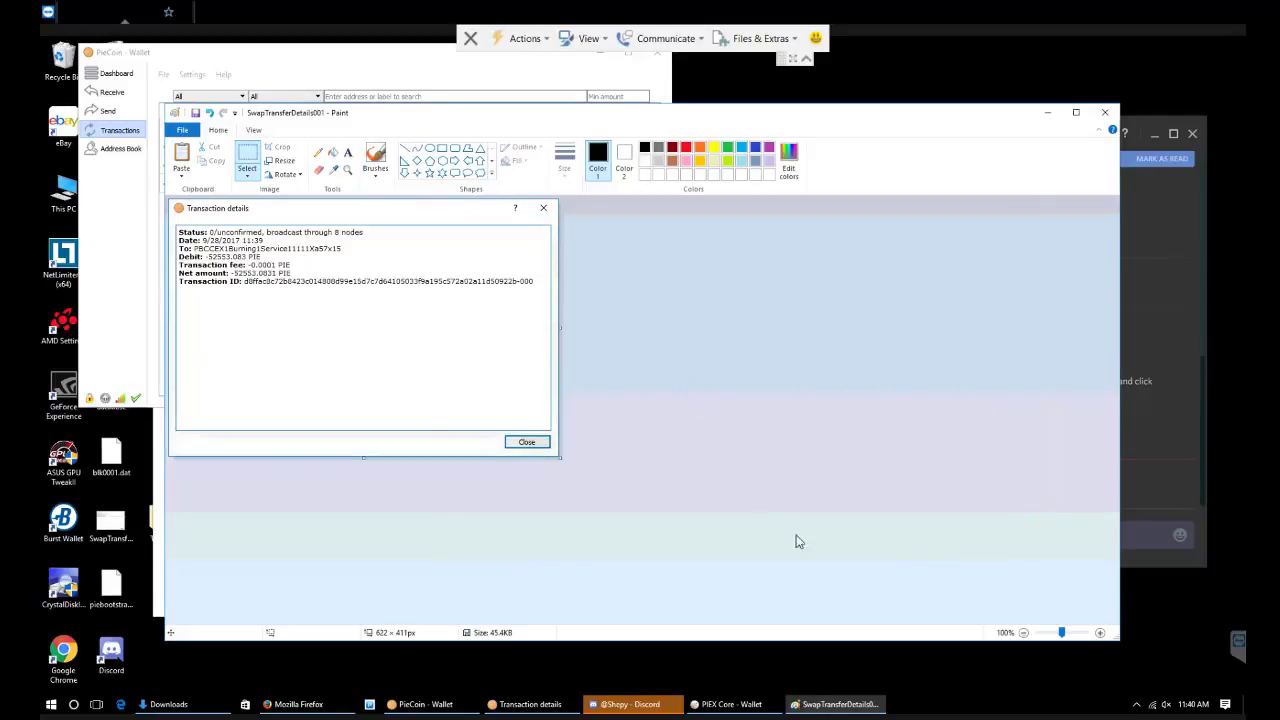
{"action": "left_click", "coordinate": [1133, 540]}
{"action": "left_click", "coordinate": [318, 666]}
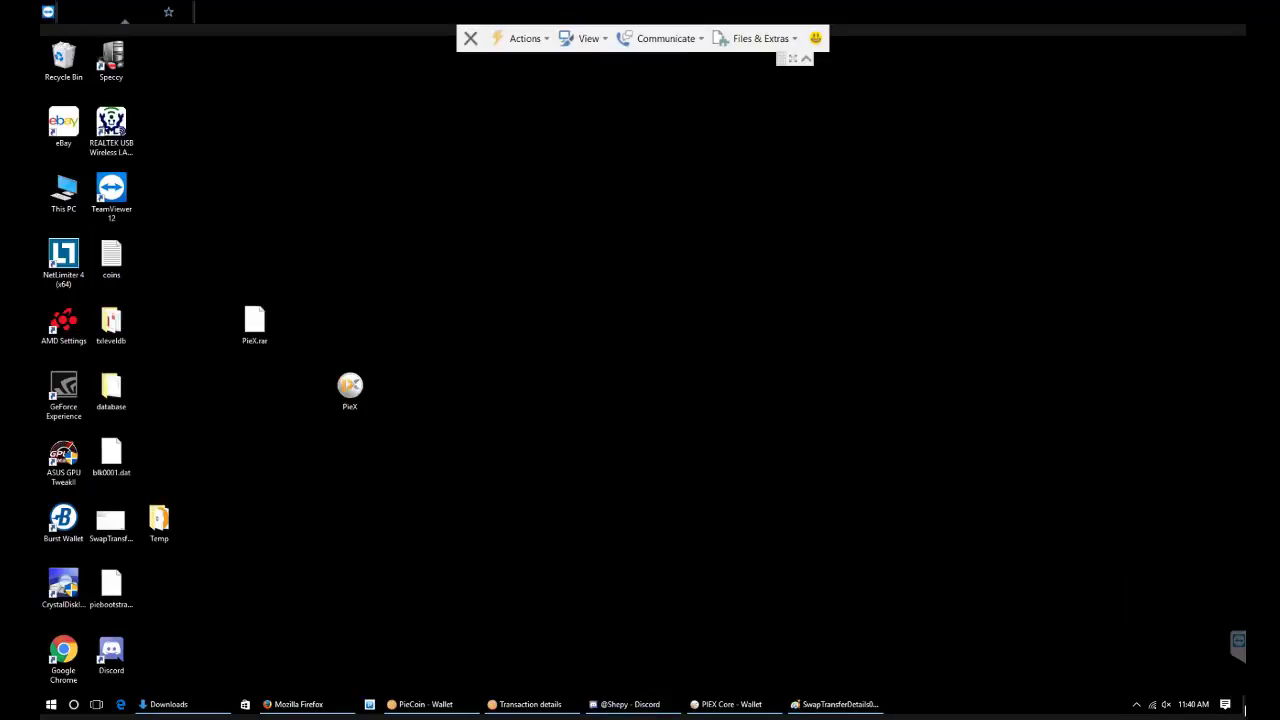
Find the SwapTransferDetails001 file on the Desktop, then return to Discord
{"action": "left_click", "coordinate": [1277, 704]}
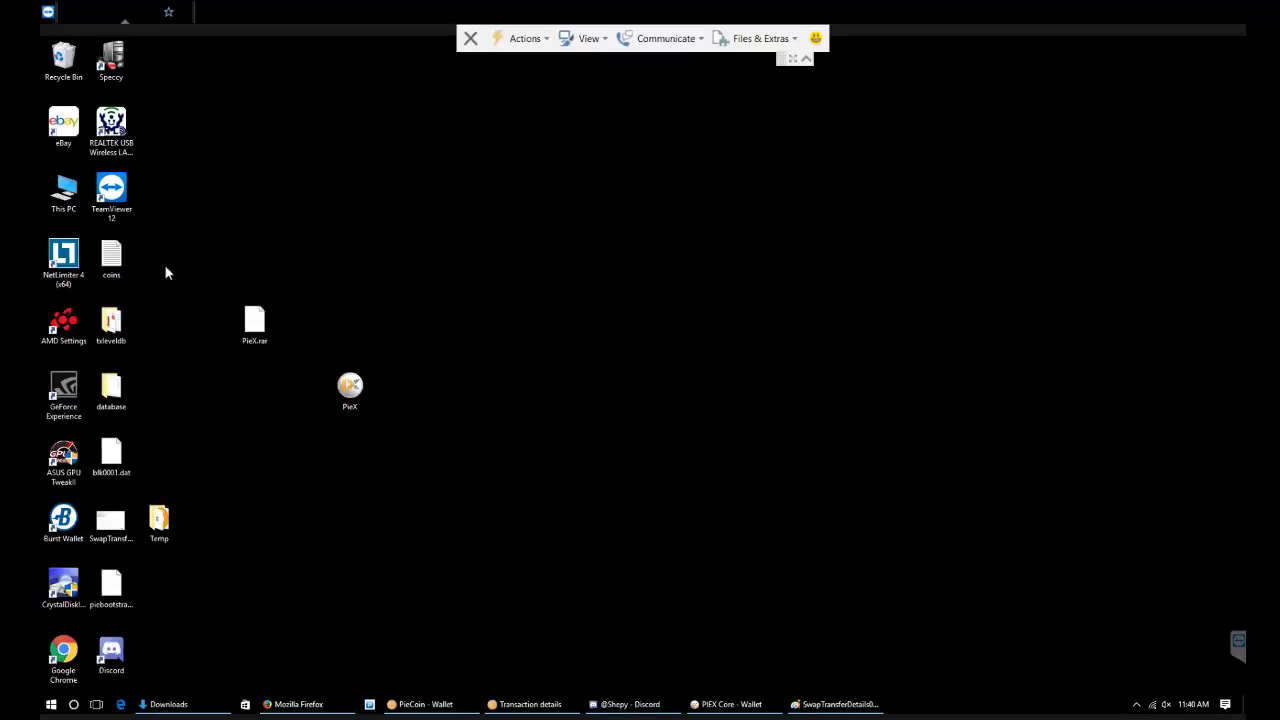
{"action": "left_click", "coordinate": [130, 524]}
{"action": "left_click_drag", "start_coordinate": [130, 524], "coordinate": [460, 462]}
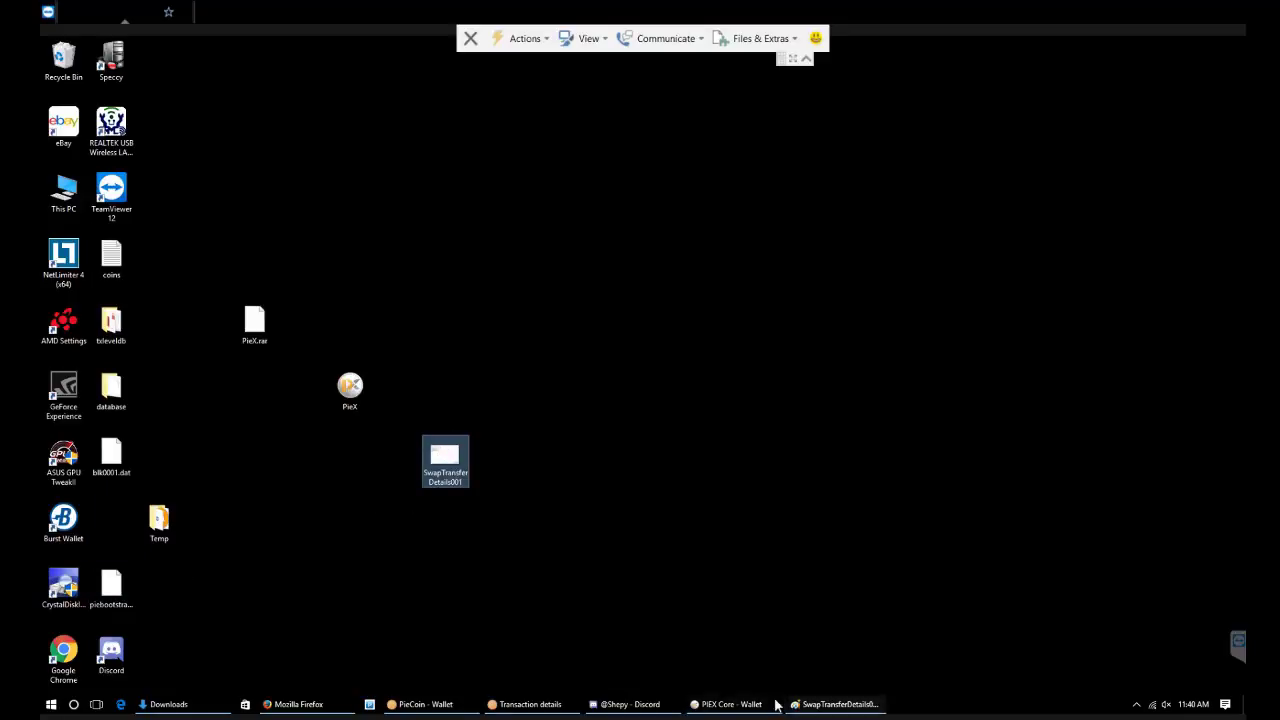
{"action": "left_click", "coordinate": [630, 704]}
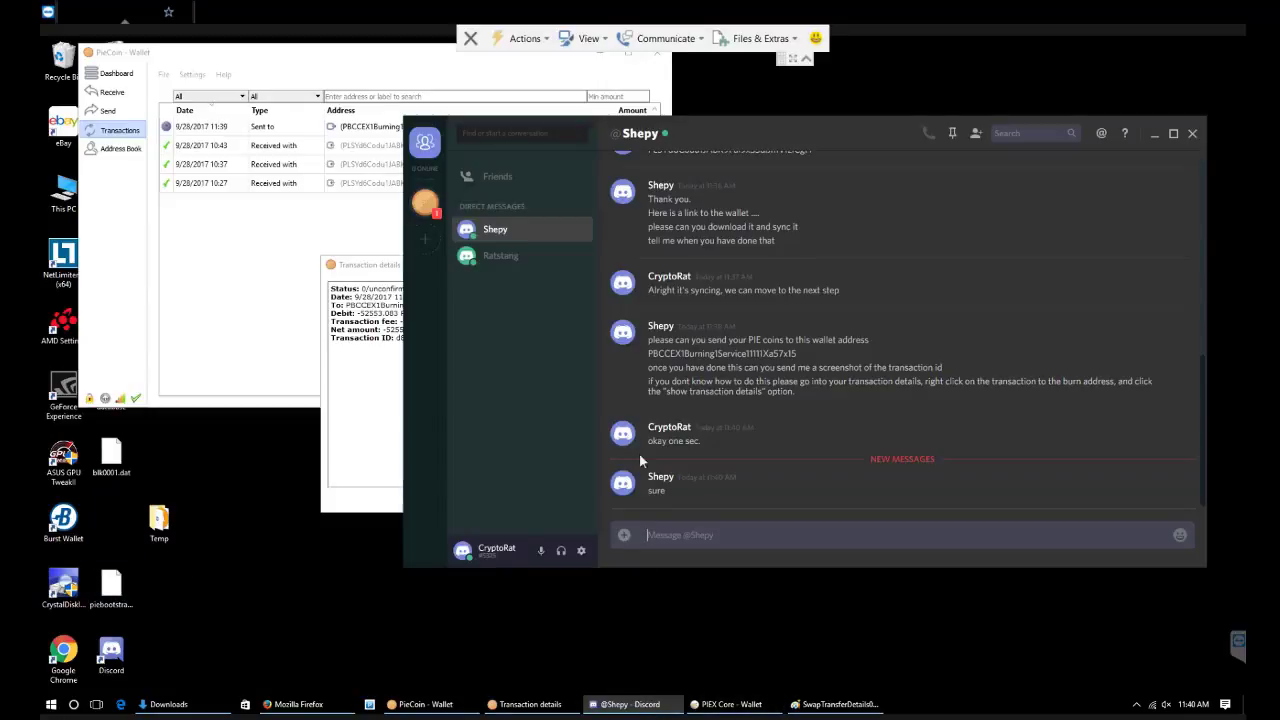
Attach SwapTransferDetails001.jpg from the Desktop and upload it to the admin's direct chat
{"action": "left_click", "coordinate": [625, 537]}
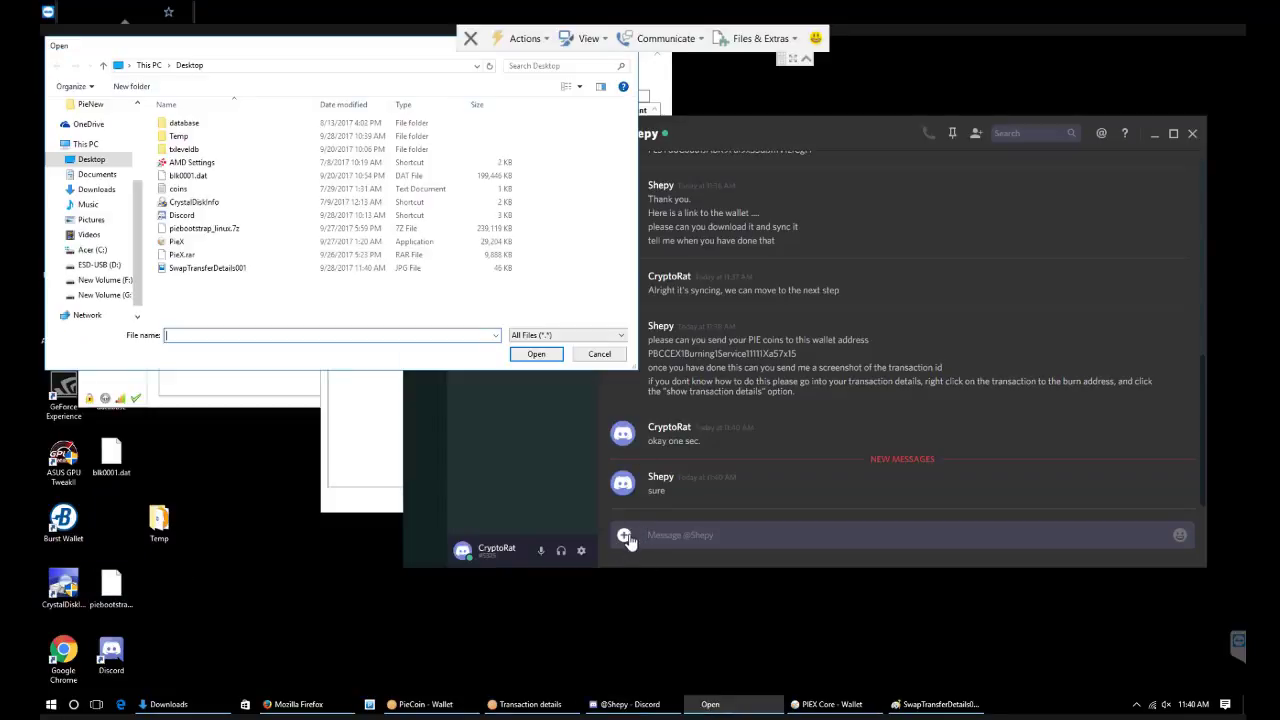
{"action": "left_click", "coordinate": [92, 161]}
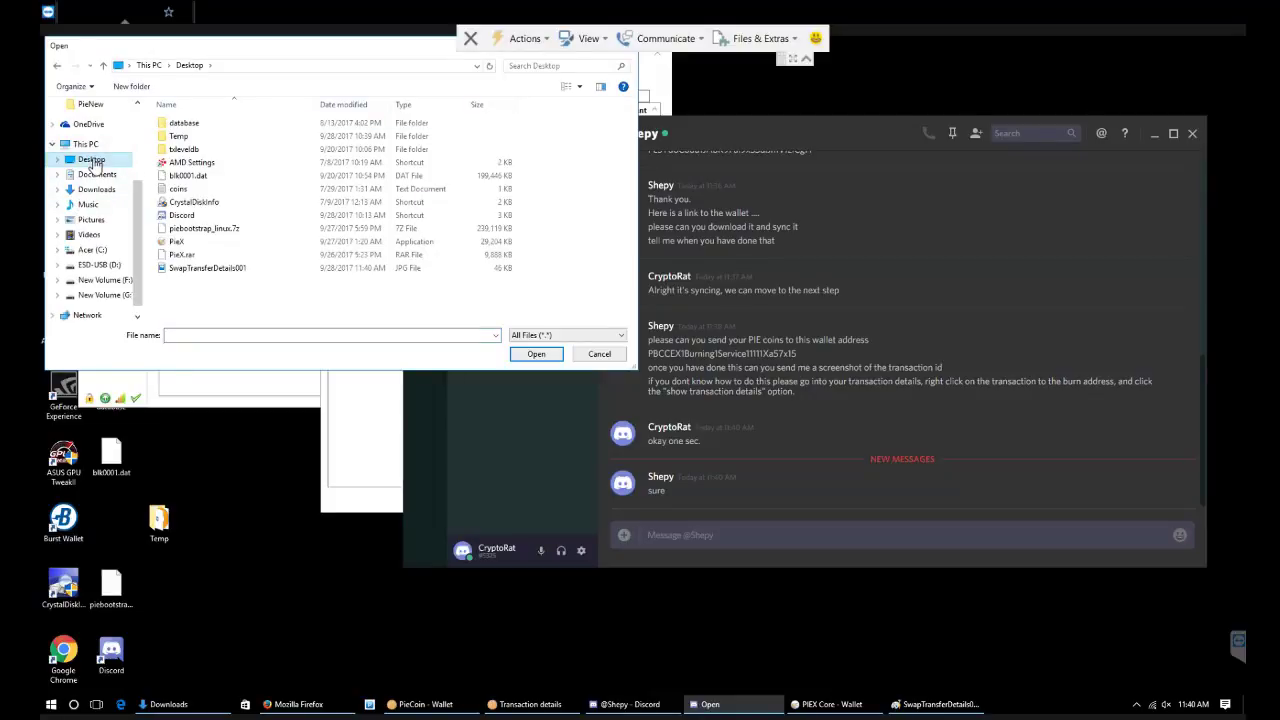
{"action": "left_click", "coordinate": [226, 270]}
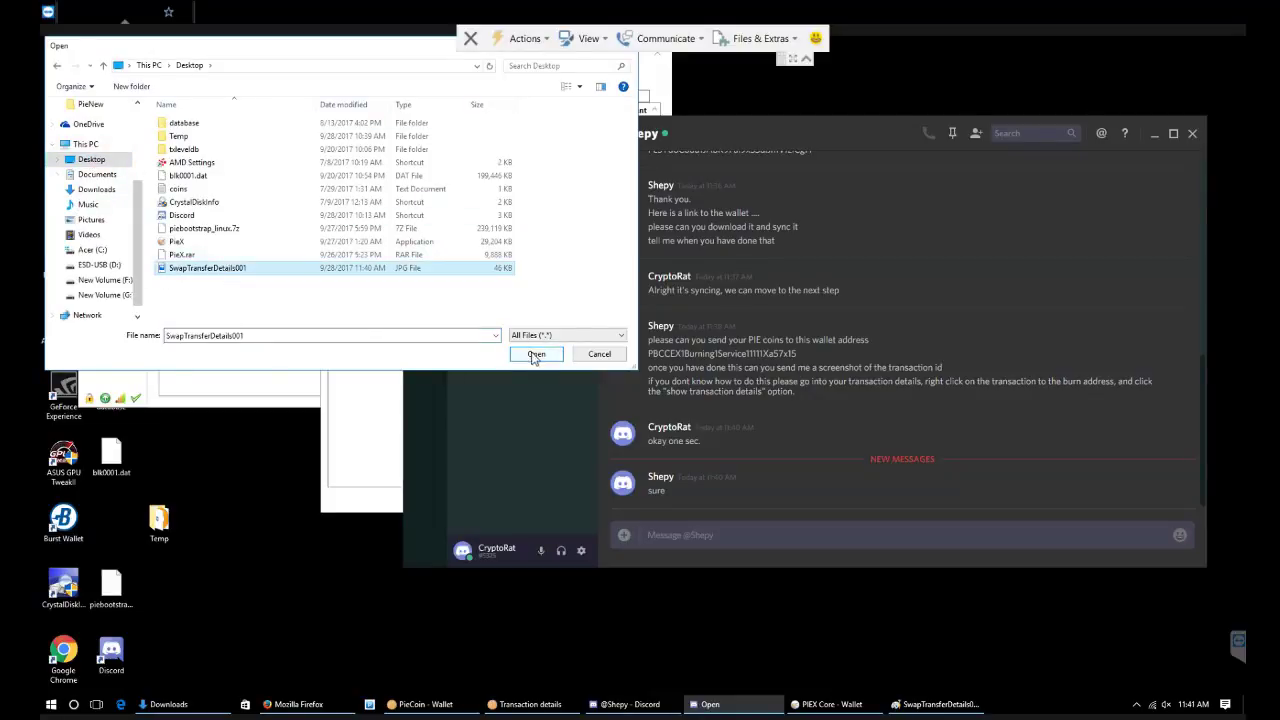
{"action": "key", "text": "Return"}
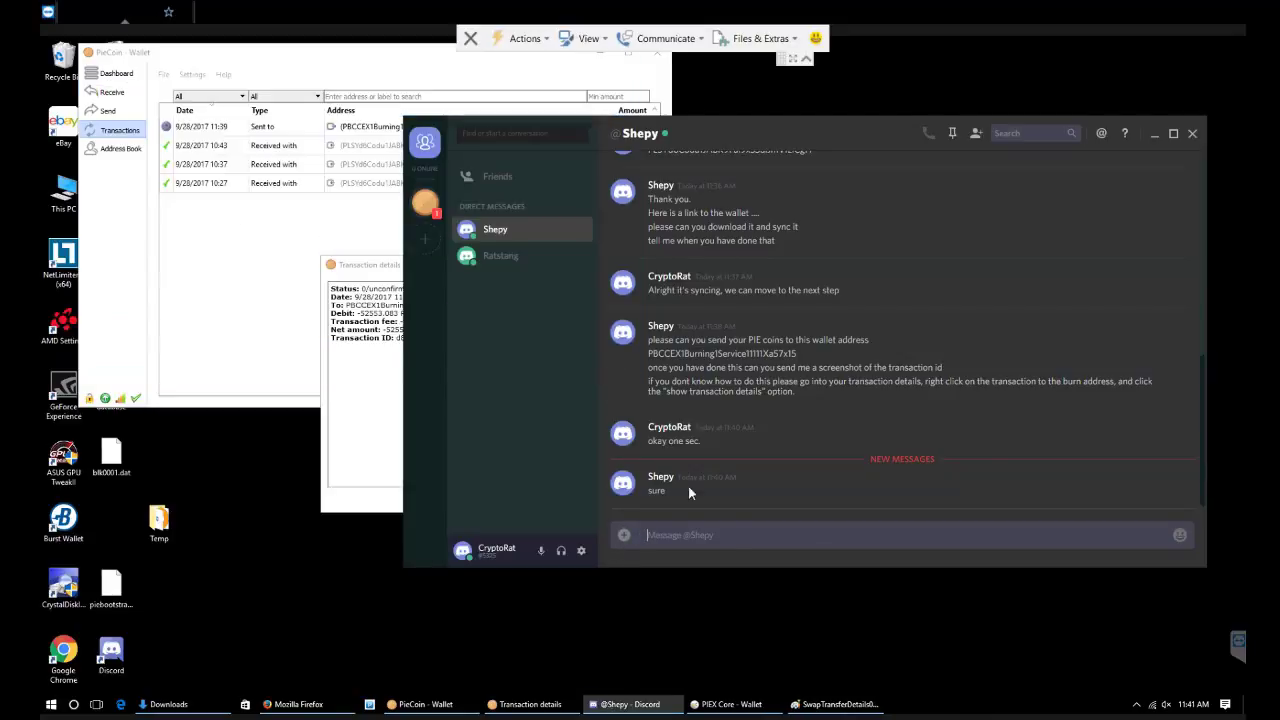
{"action": "left_click", "coordinate": [624, 540]}
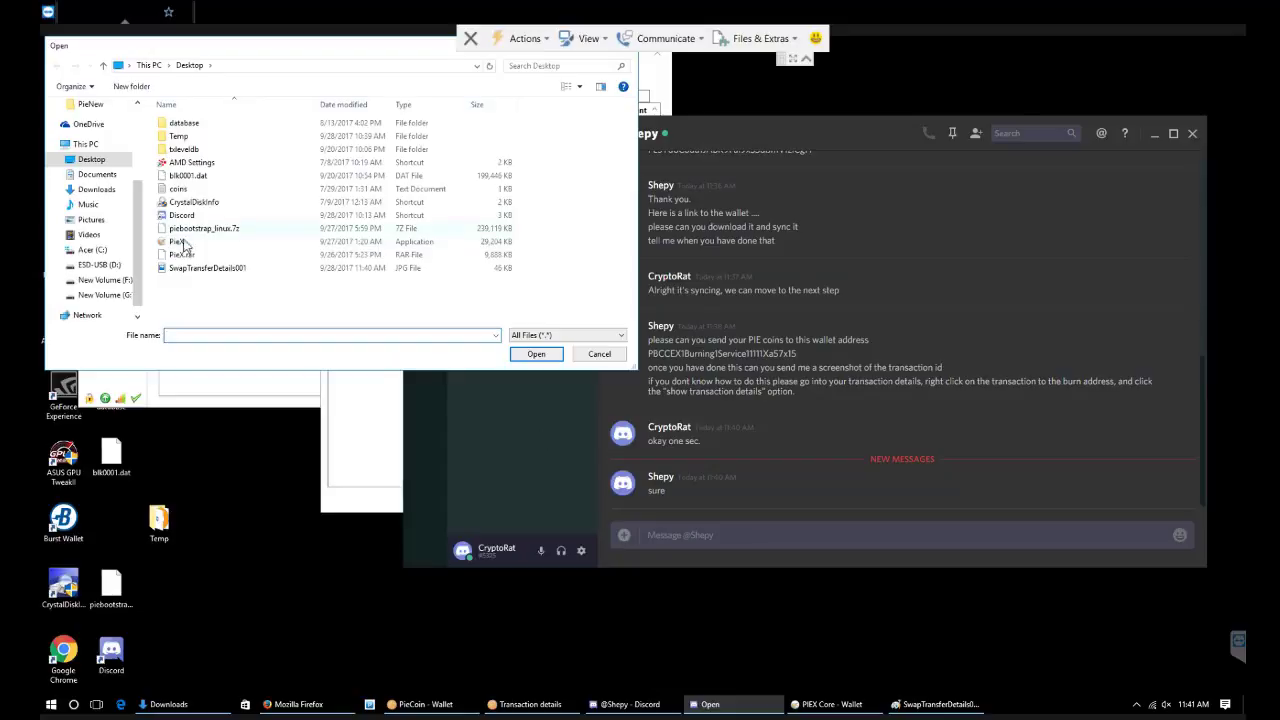
{"action": "left_click", "coordinate": [191, 272]}
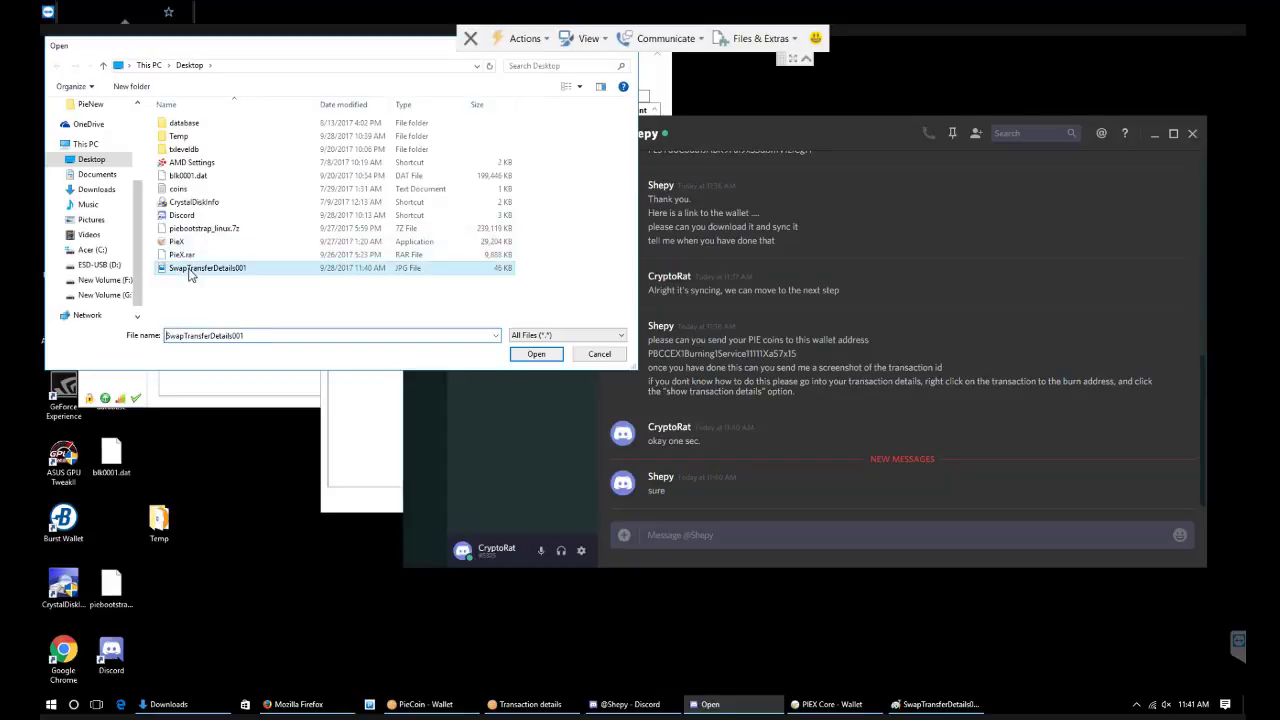
{"action": "left_click", "coordinate": [532, 361]}
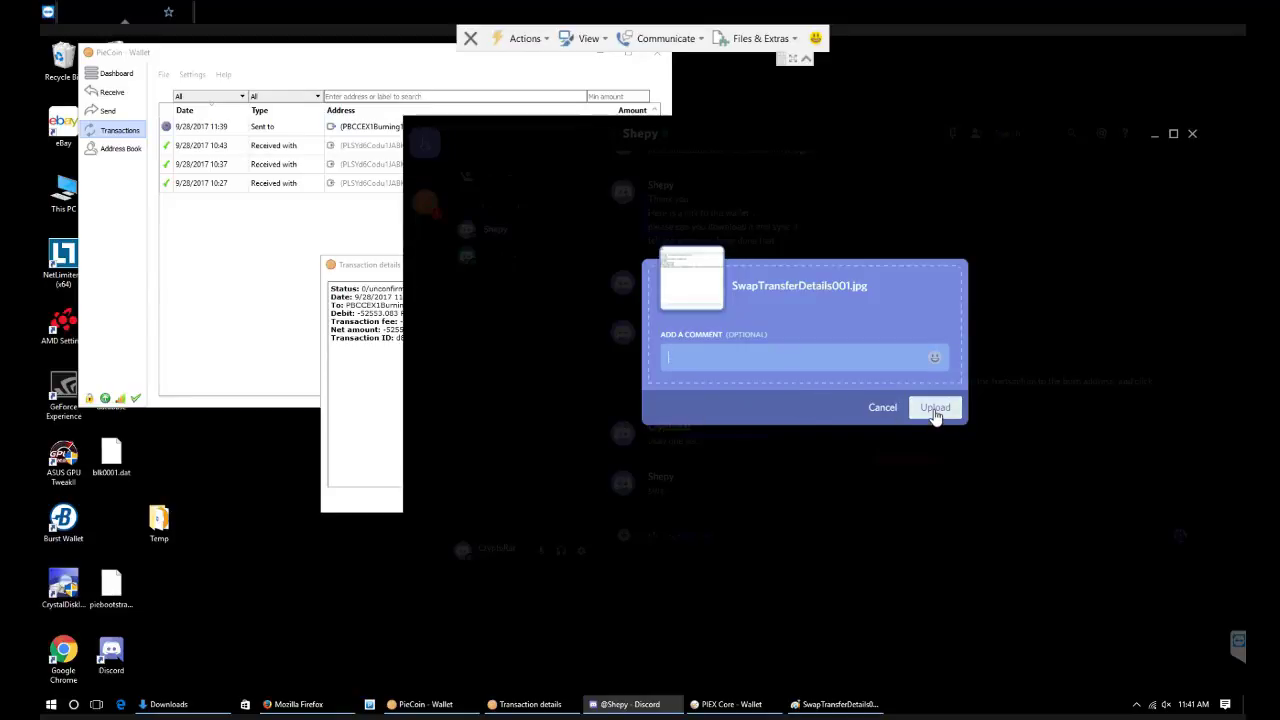
{"action": "left_click", "coordinate": [935, 410]}
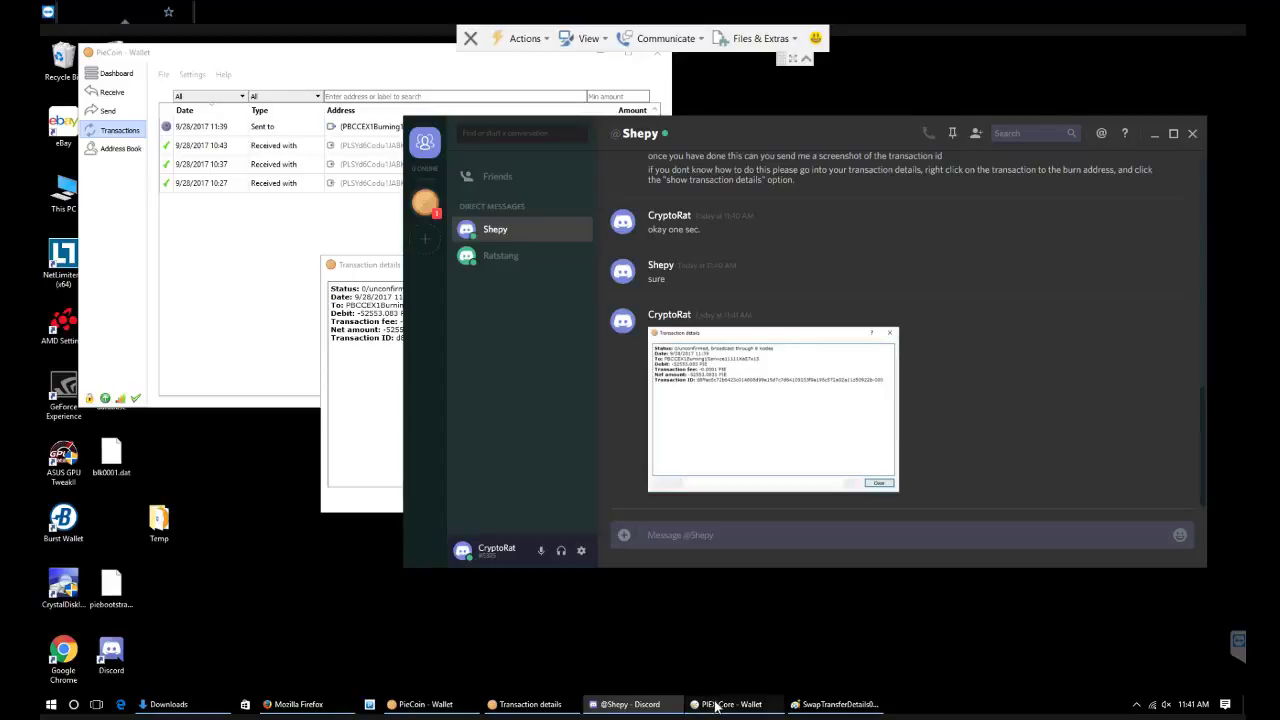
{"action": "mouse_move", "coordinate": [716, 707]}
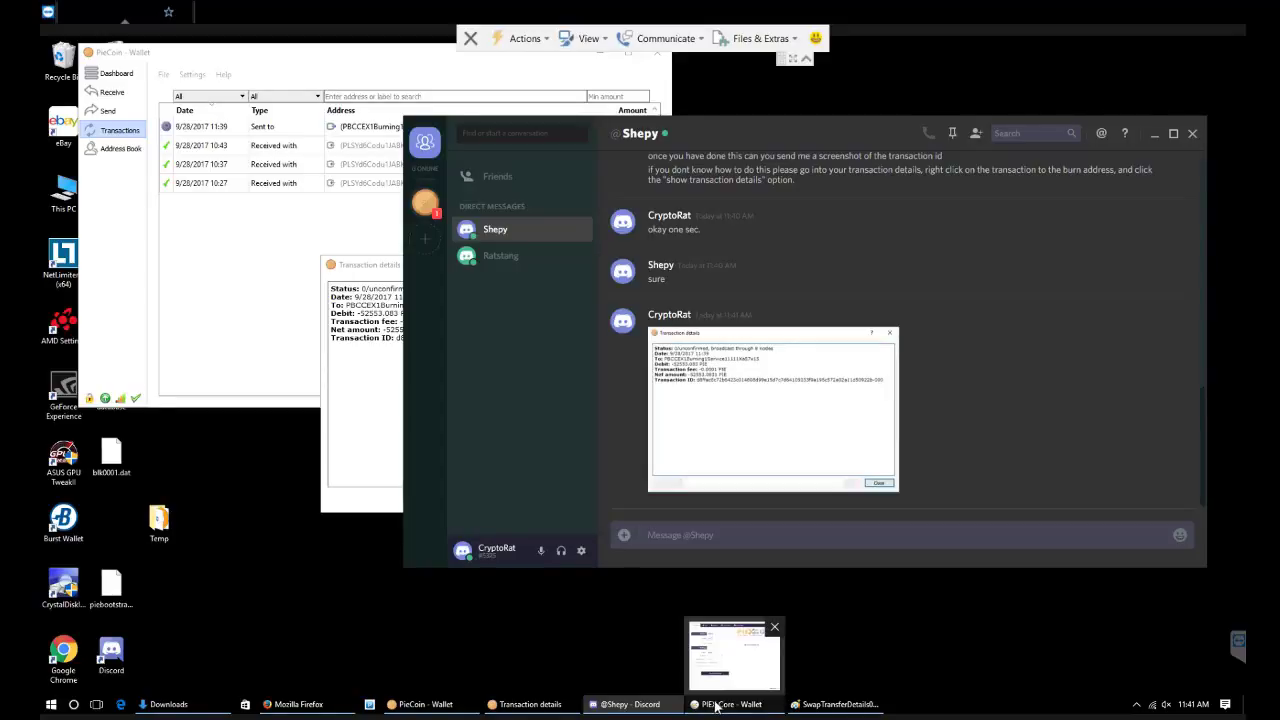
{"action": "left_click", "coordinate": [682, 540]}
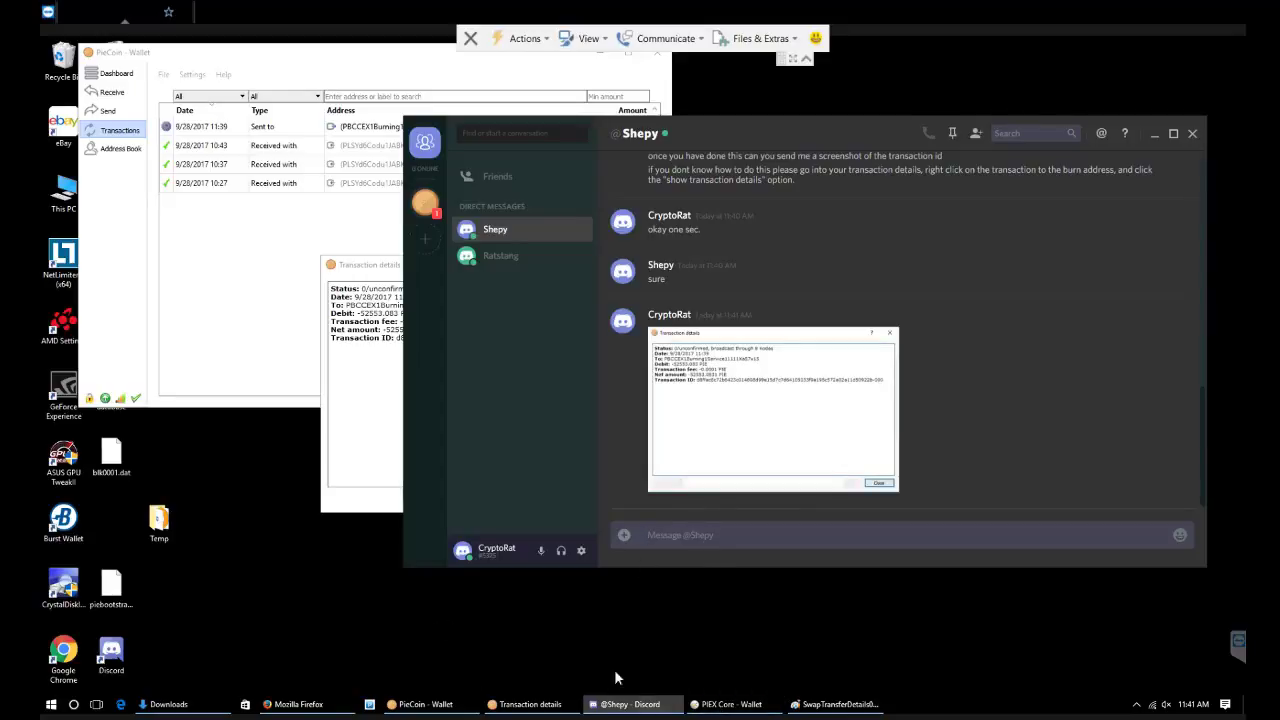
Go to the PIECoin #faq channel and briefly view its active-node link in the browser
{"action": "left_click", "coordinate": [424, 201]}
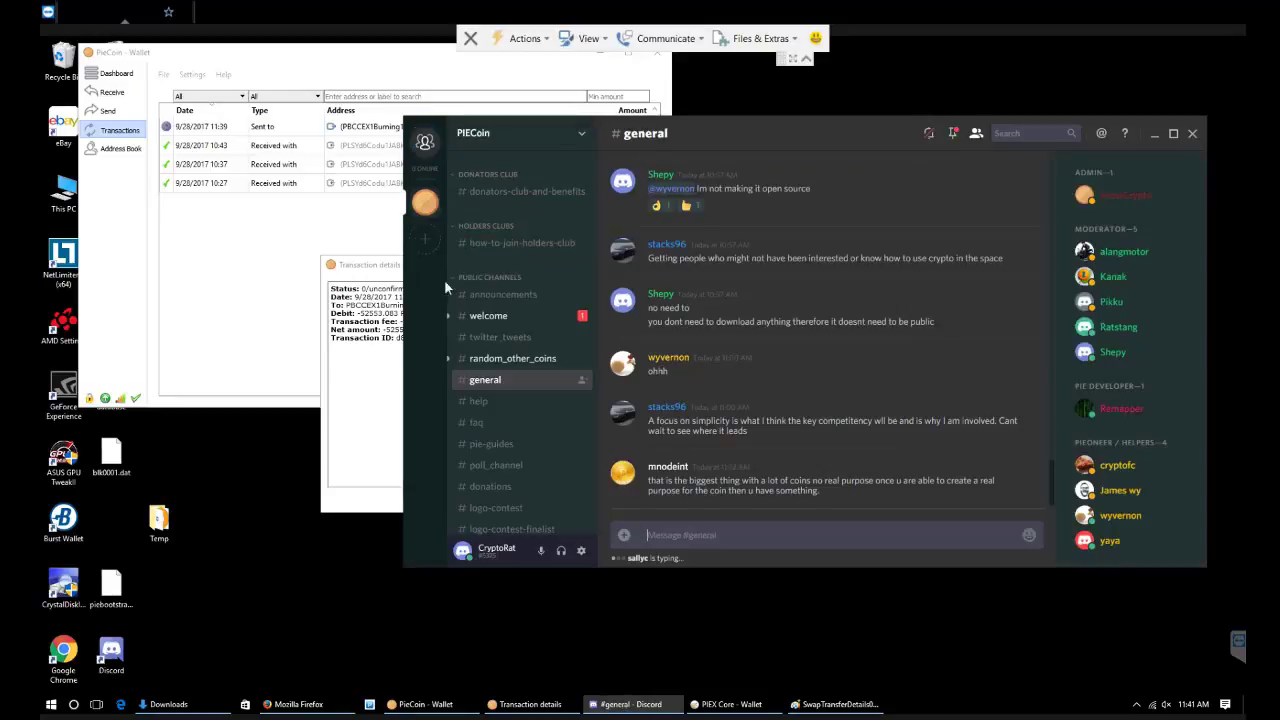
{"action": "scroll", "coordinate": [500, 340], "scroll_direction": "down", "scroll_amount": 3}
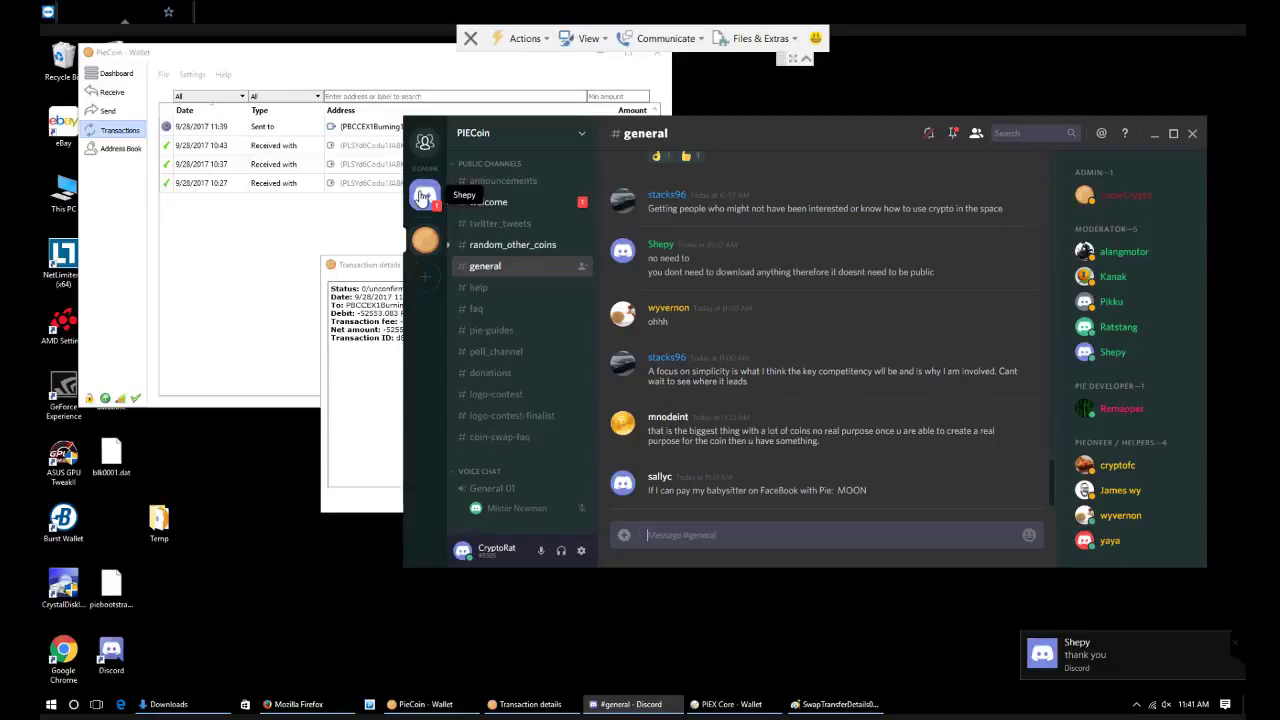
{"action": "left_click", "coordinate": [478, 310]}
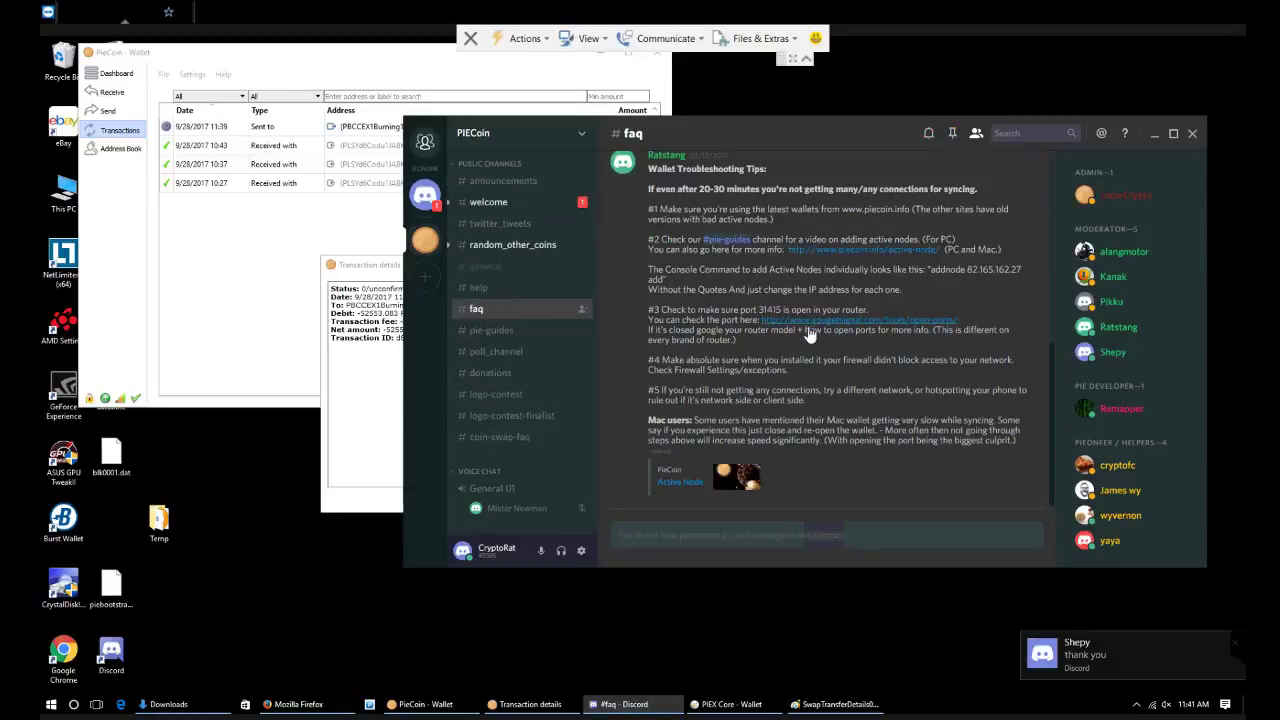
{"action": "right_click", "coordinate": [866, 251]}
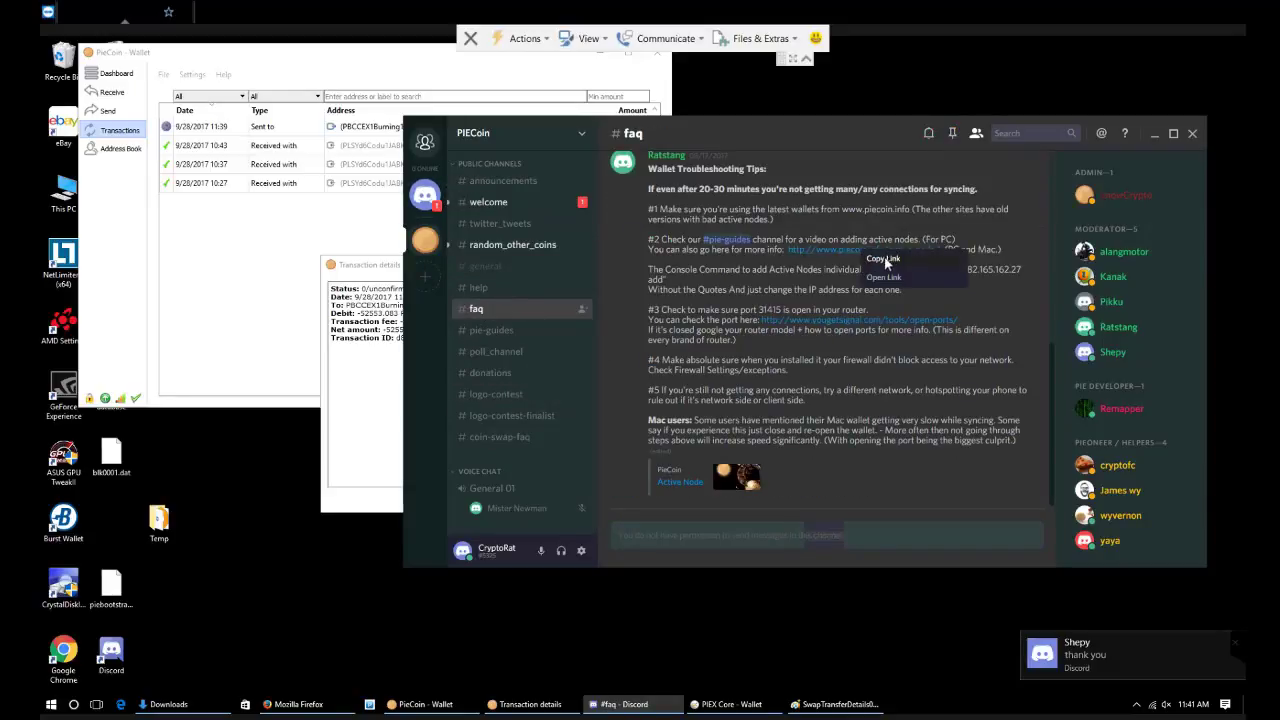
{"action": "left_click", "coordinate": [883, 277]}
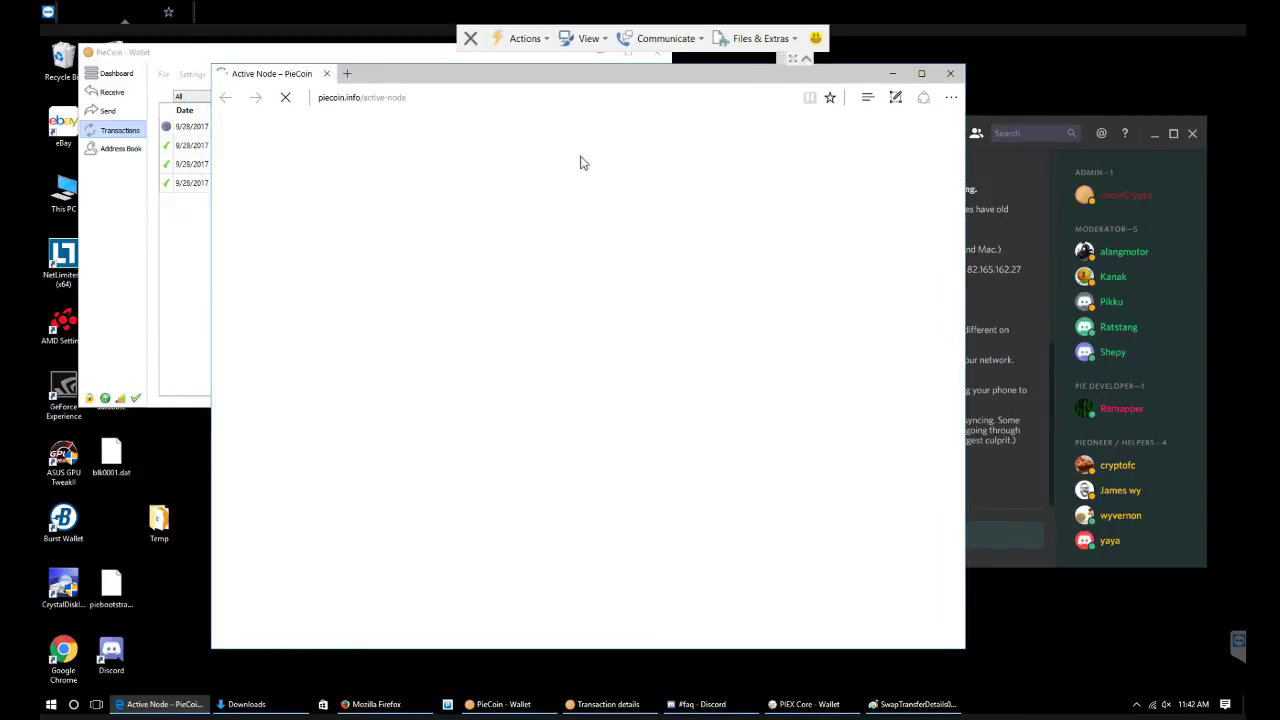
{"action": "left_click", "coordinate": [950, 73]}
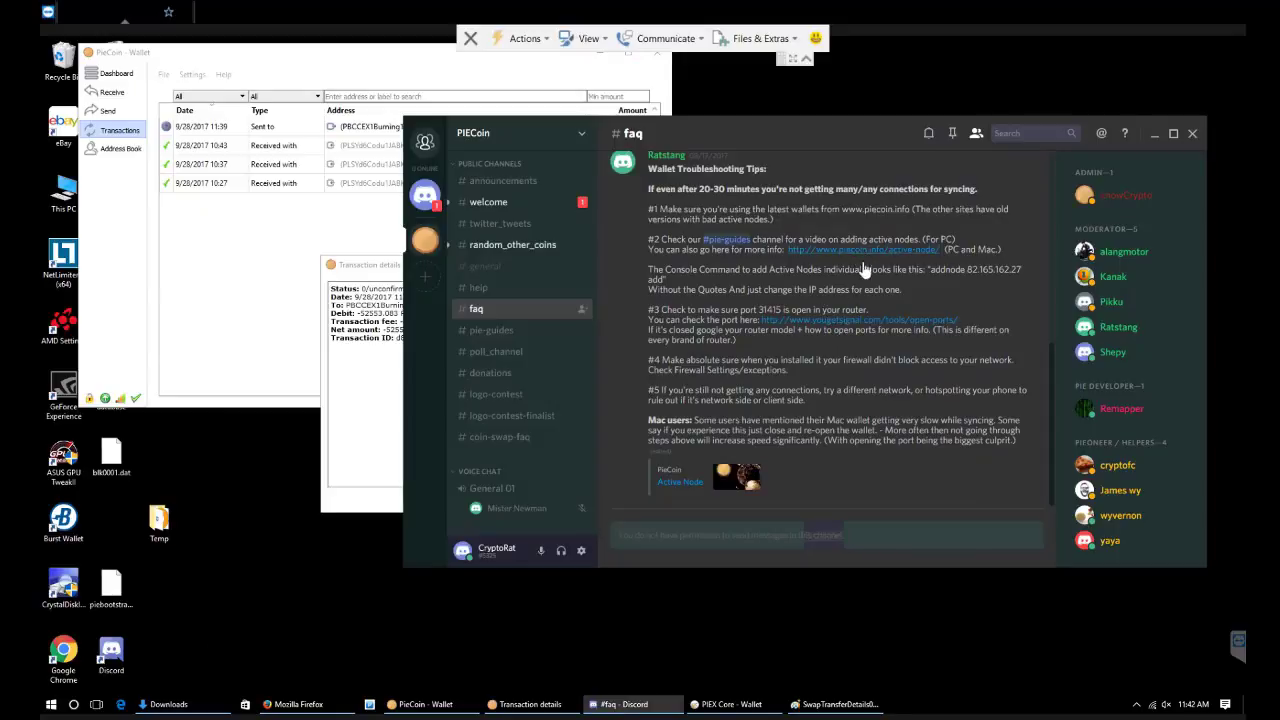
Open the #faq blockchain explorer link in the browser
{"action": "scroll", "coordinate": [840, 305], "scroll_direction": "up", "scroll_amount": 5}
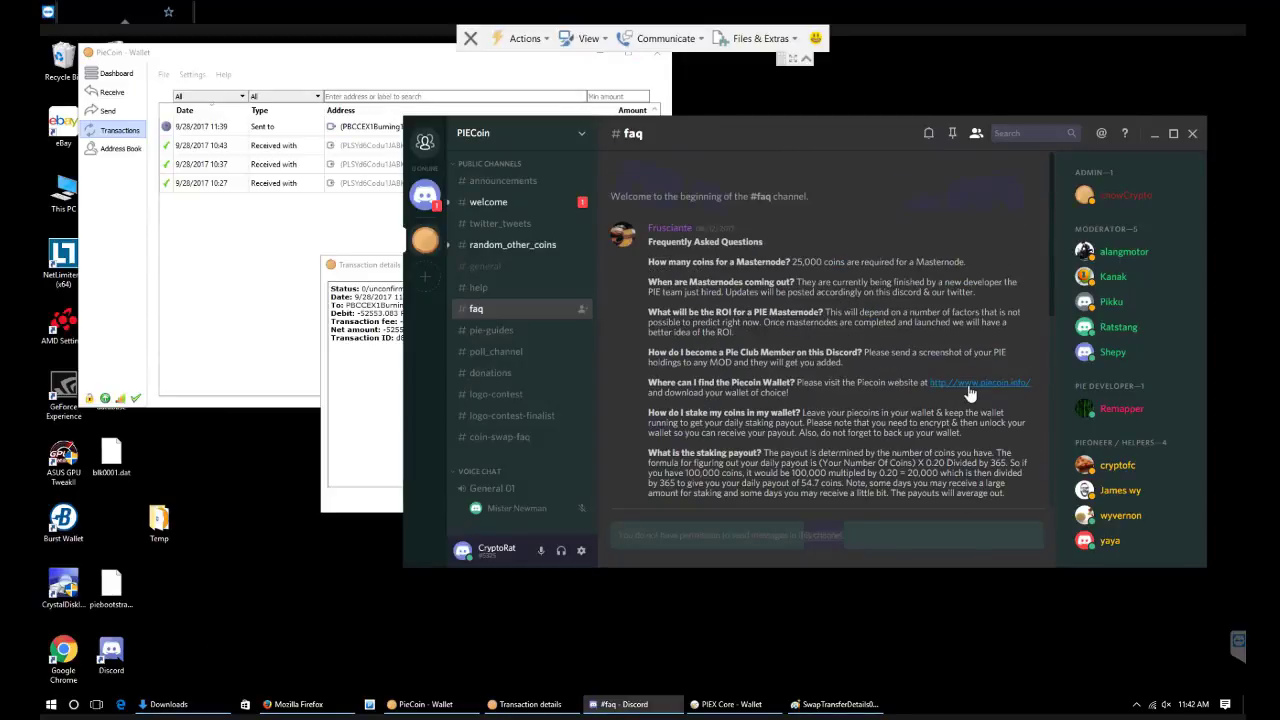
{"action": "scroll", "coordinate": [918, 394], "scroll_direction": "down", "scroll_amount": 3}
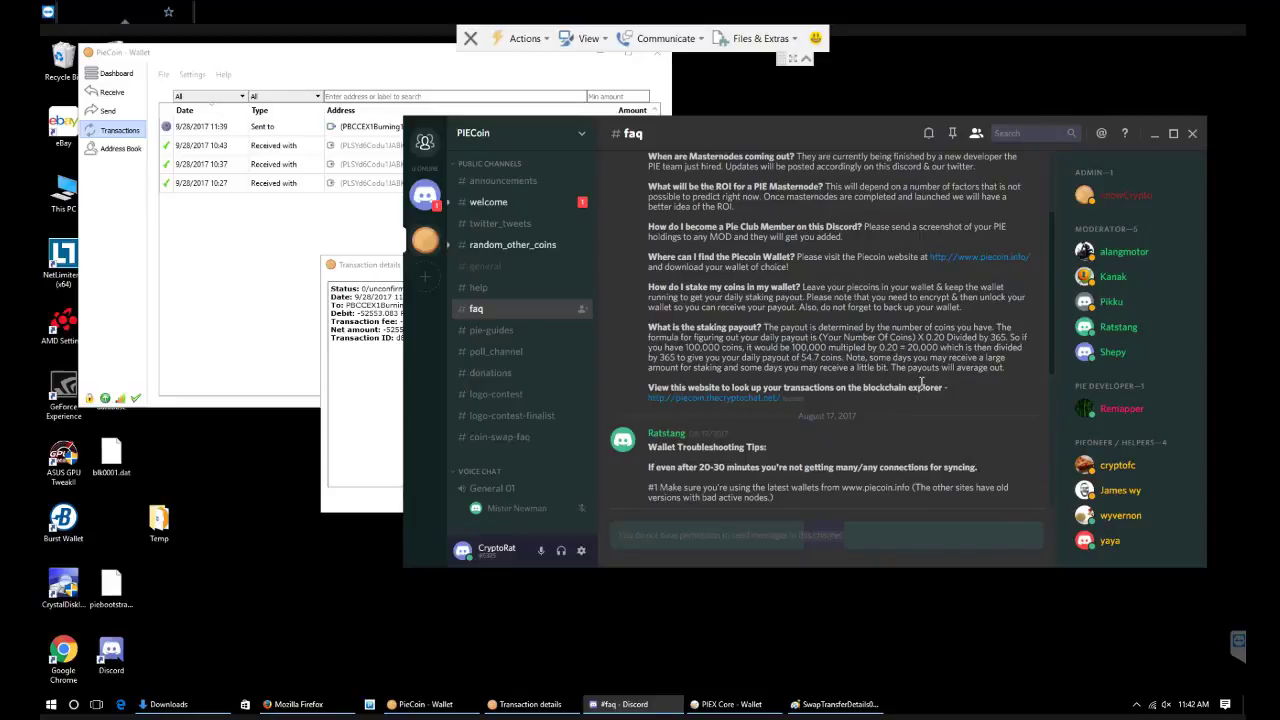
{"action": "right_click", "coordinate": [712, 402]}
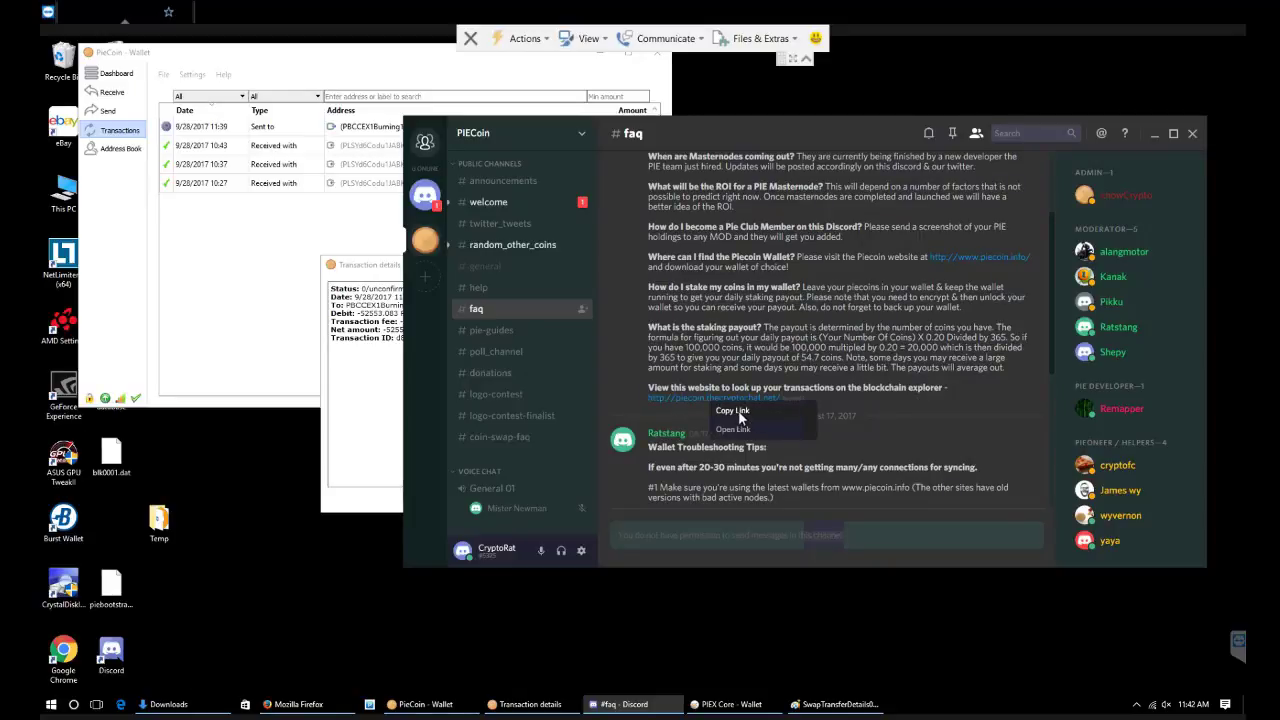
{"action": "left_click", "coordinate": [733, 429]}
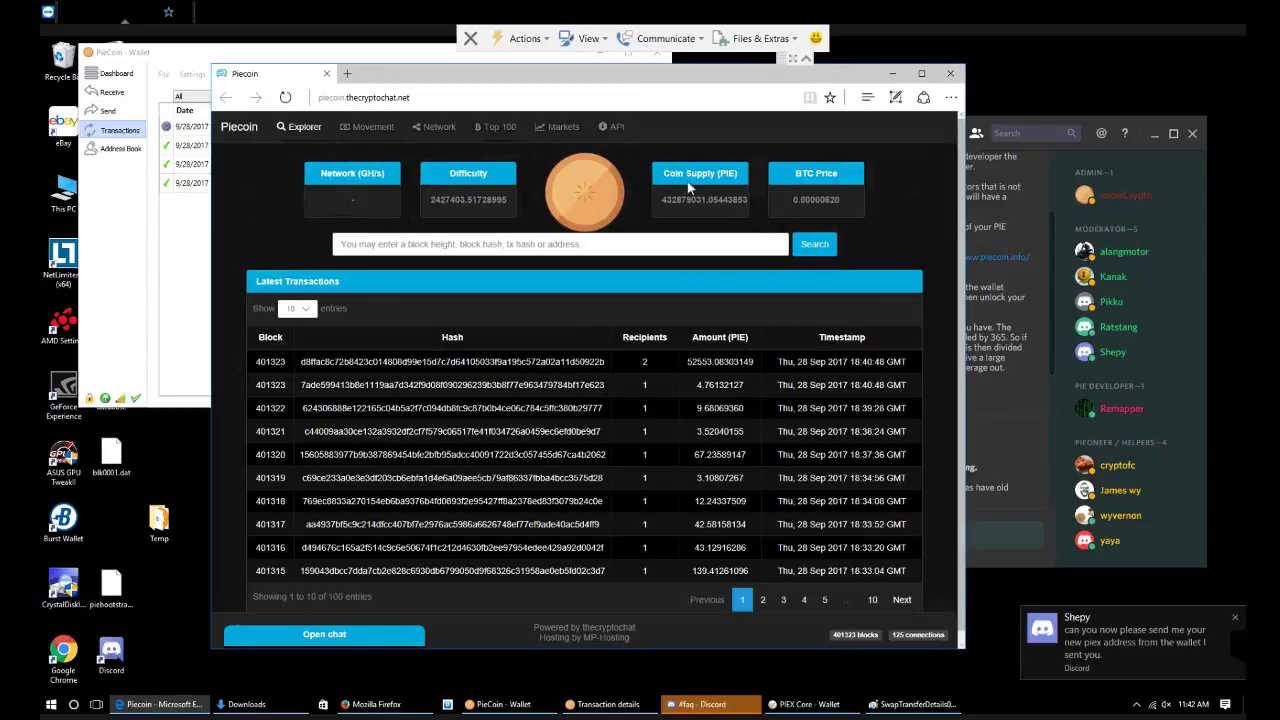
From the explorer's Top 100 list, open the burn address and highlight its 52553.083 PIE transaction
{"action": "left_click", "coordinate": [497, 128]}
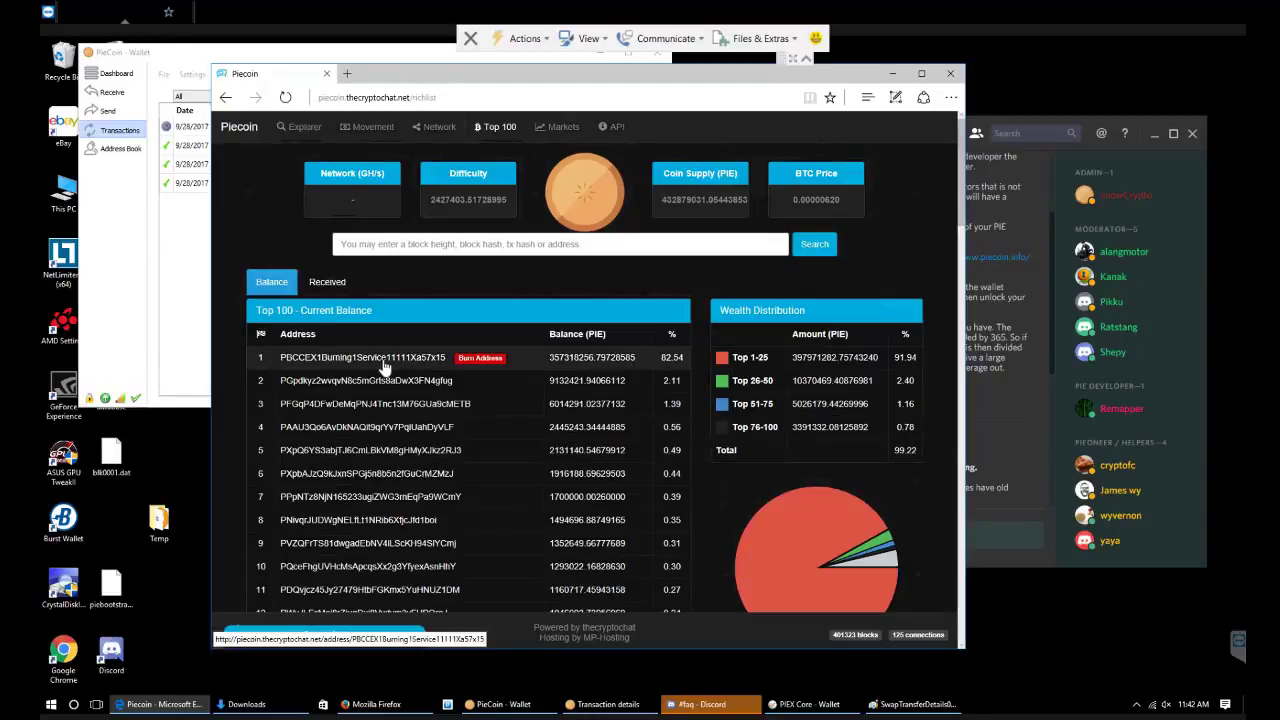
{"action": "left_click", "coordinate": [383, 360]}
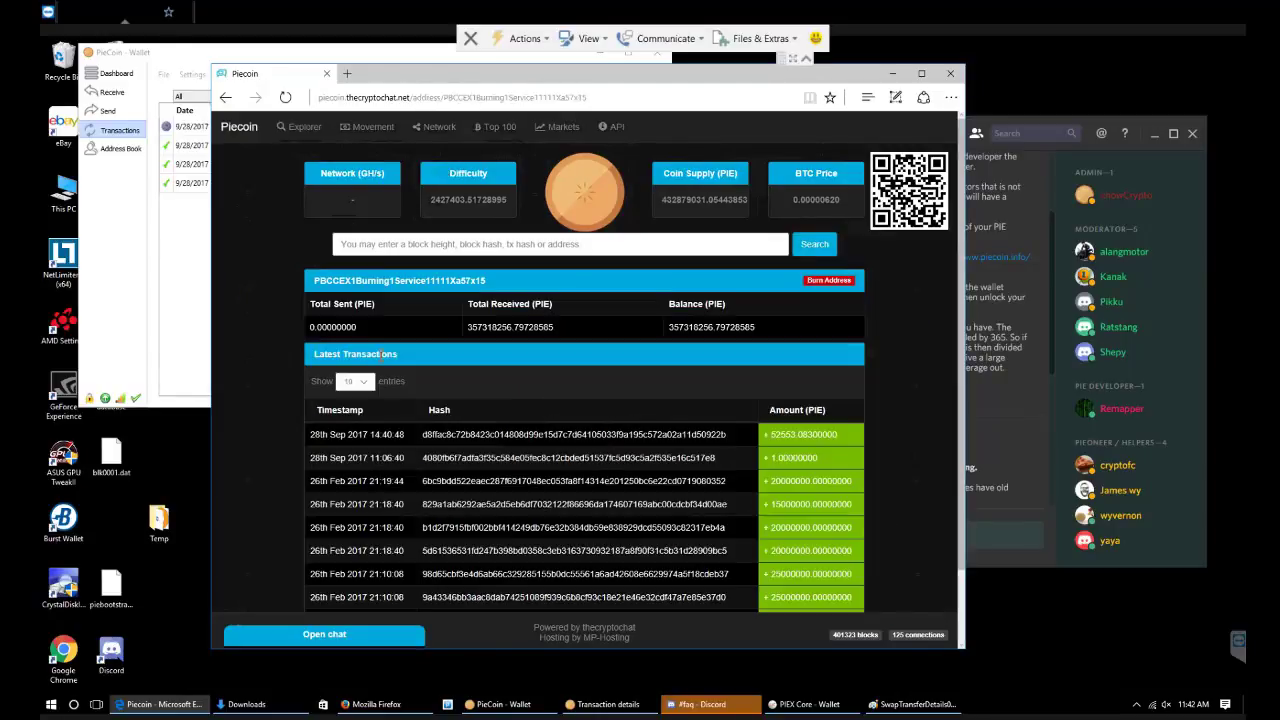
{"action": "scroll", "coordinate": [478, 380], "scroll_direction": "down", "scroll_amount": 1}
{"action": "left_click_drag", "start_coordinate": [772, 351], "coordinate": [838, 351]}
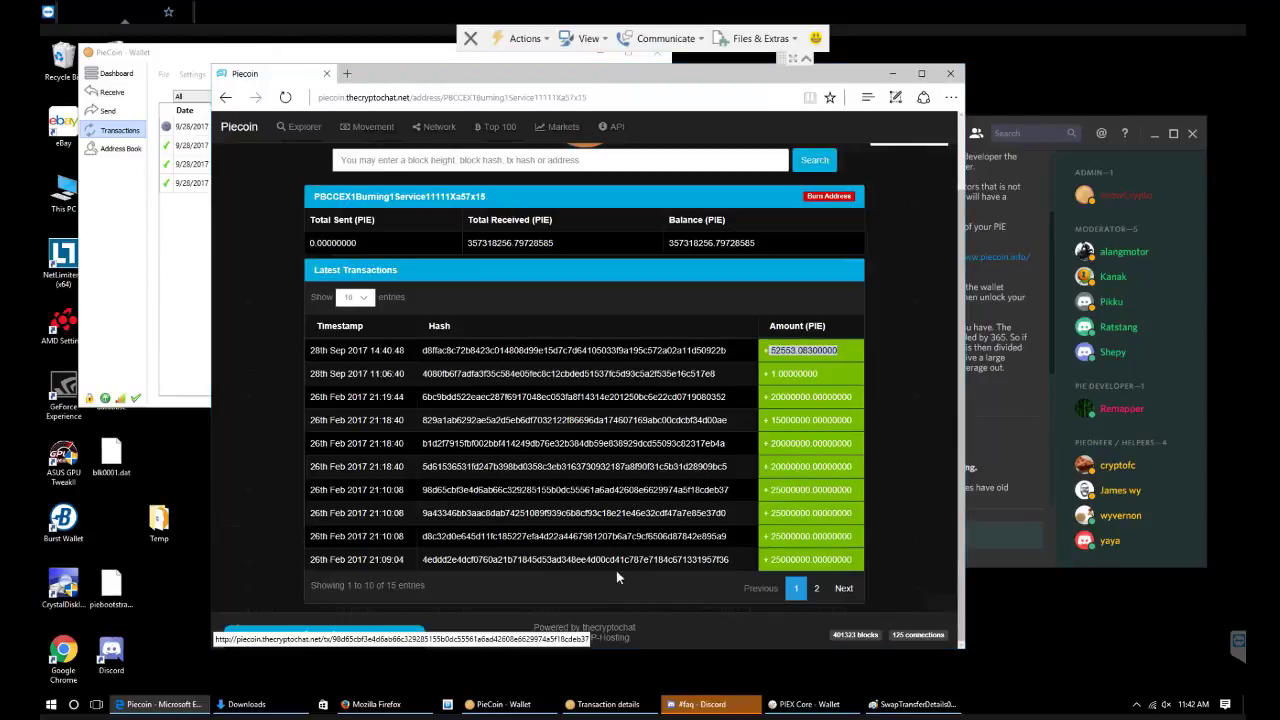
Bring Discord forward and open the unread direct message from the admin
{"action": "left_click", "coordinate": [708, 706]}
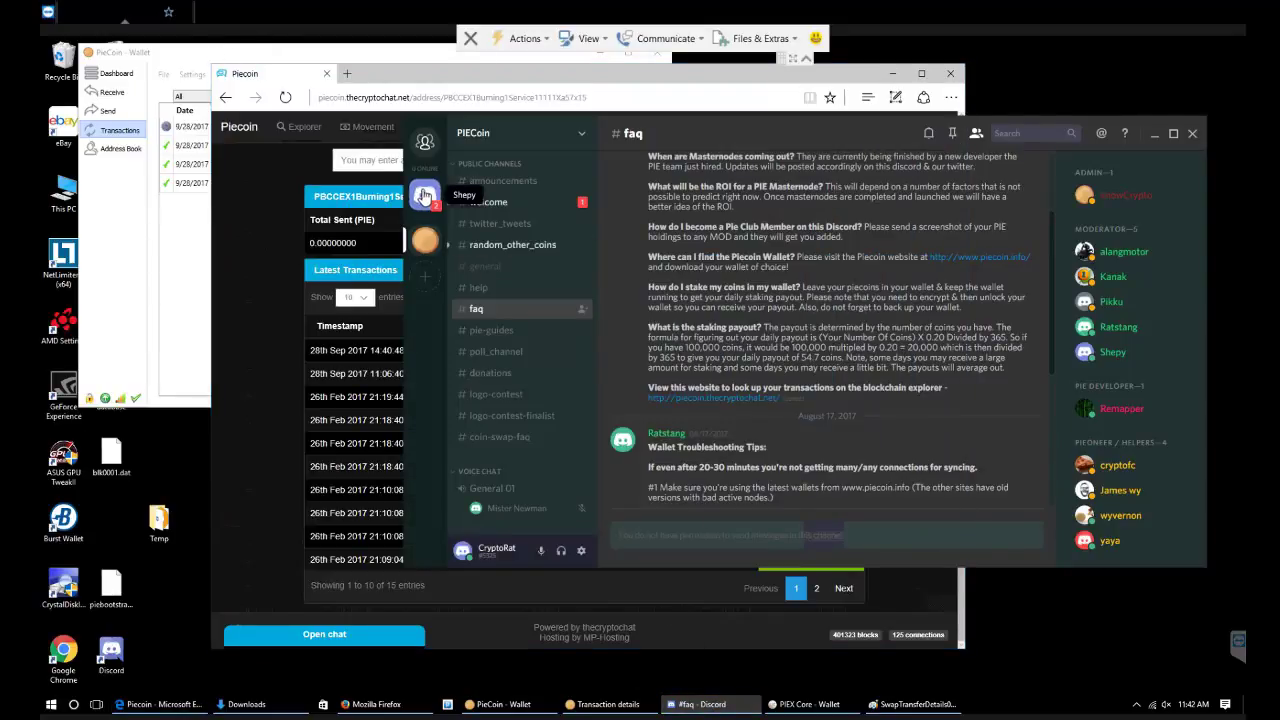
{"action": "left_click", "coordinate": [424, 196]}
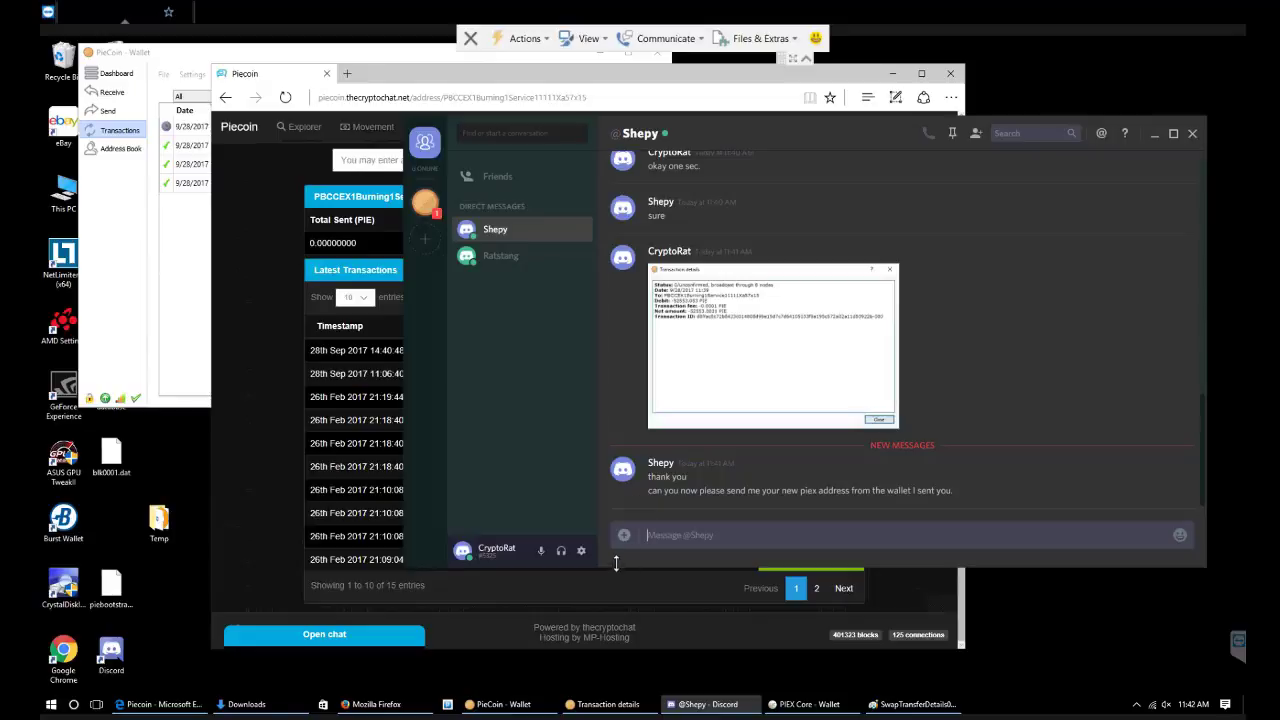
In PIEX Core, request a payment labelled 'PIE to PieX Swap' and copy its new address
{"action": "left_click", "coordinate": [806, 704]}
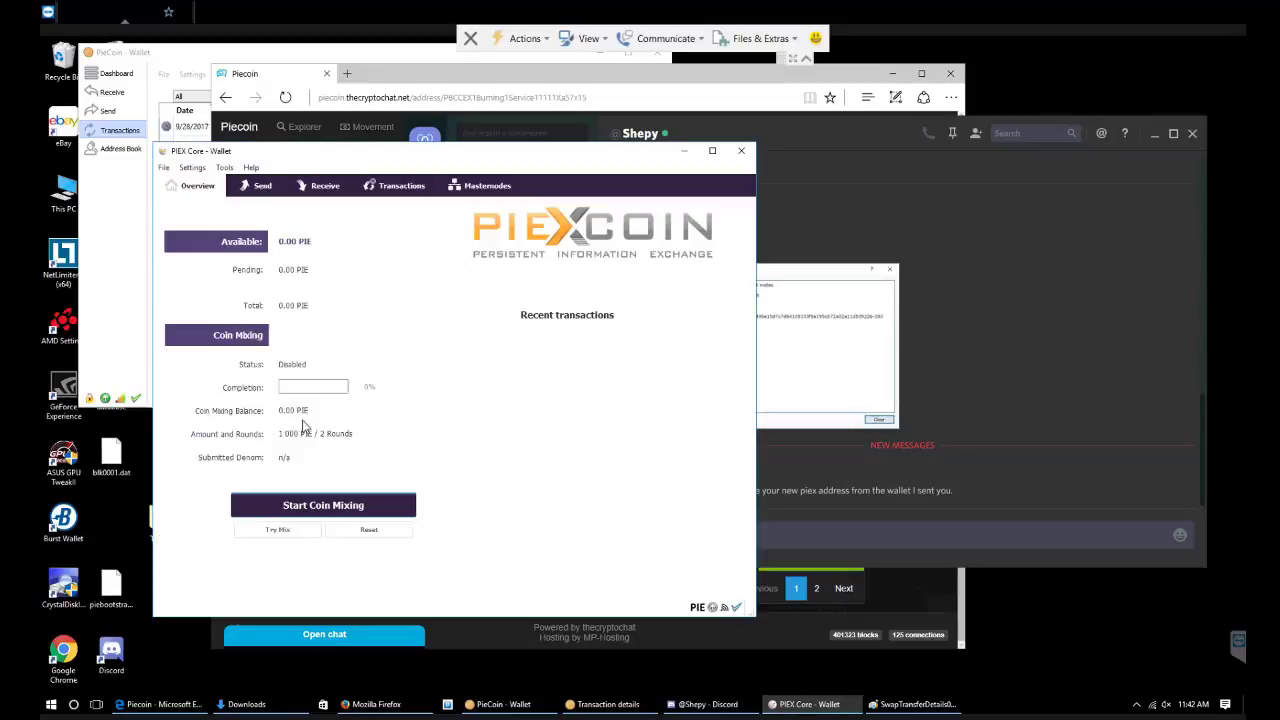
{"action": "left_click", "coordinate": [324, 186]}
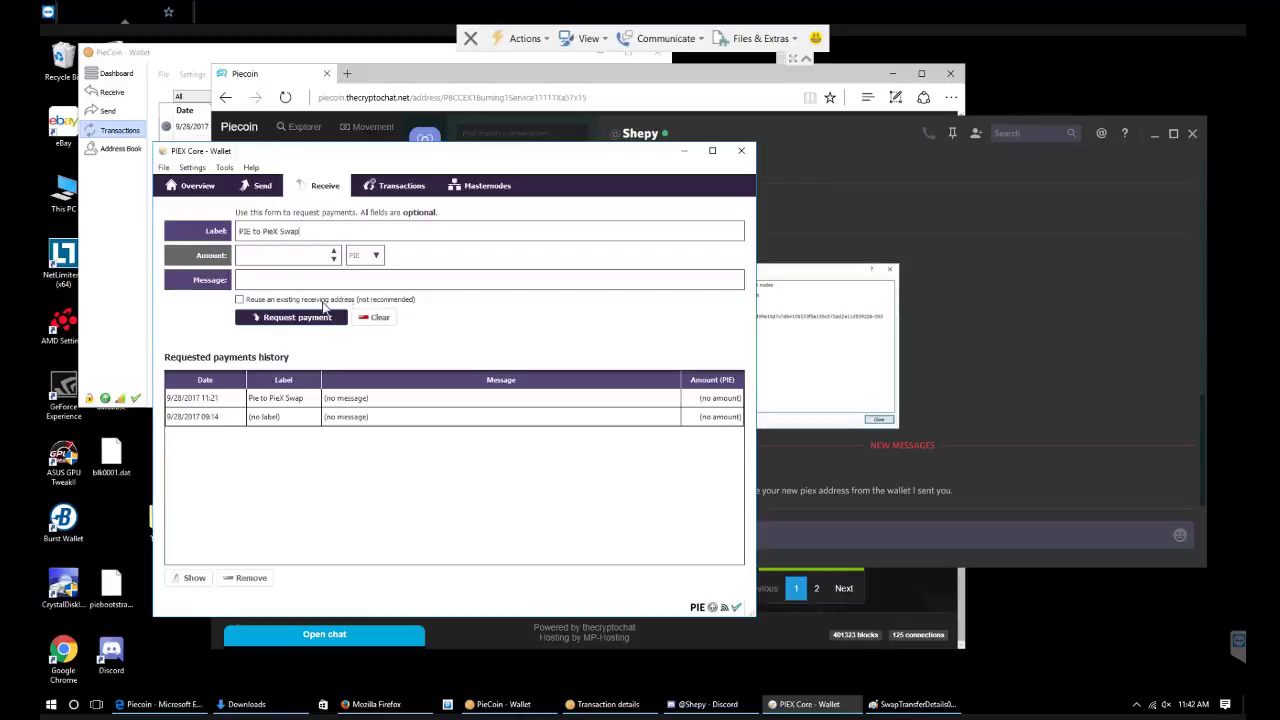
{"action": "left_click", "coordinate": [286, 318]}
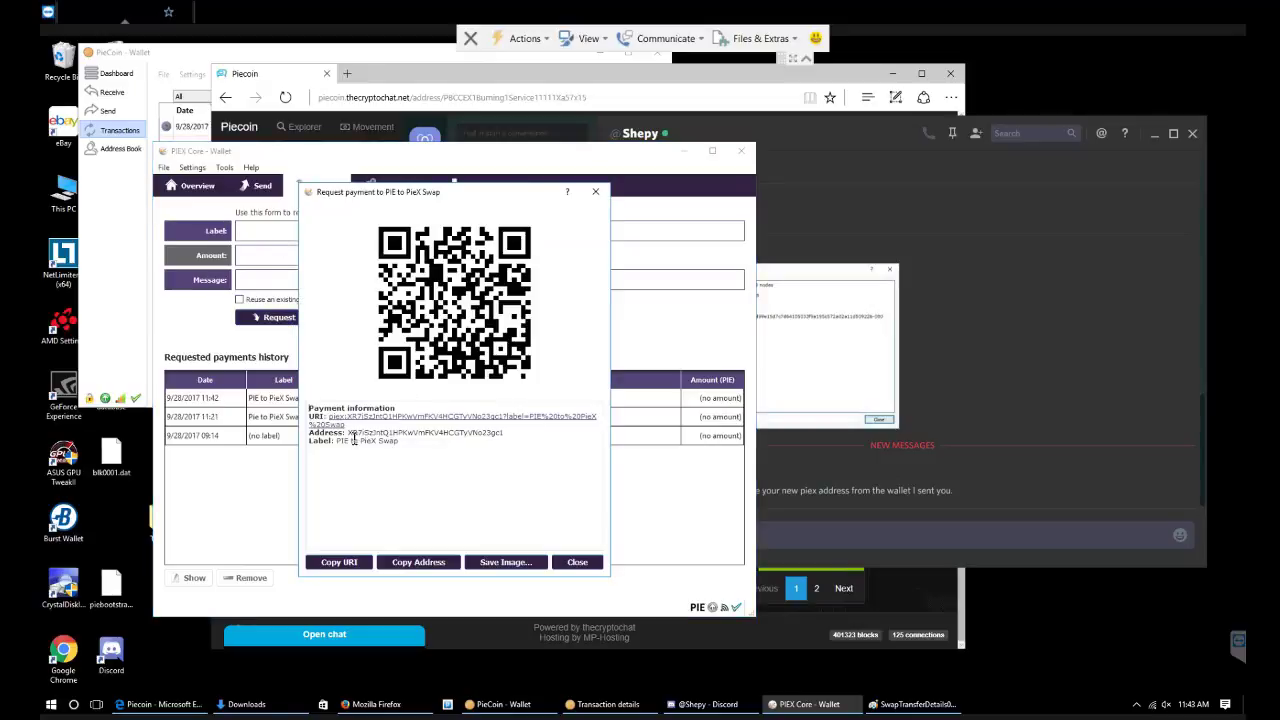
{"action": "left_click_drag", "start_coordinate": [348, 432], "coordinate": [502, 434]}
{"action": "right_click", "coordinate": [504, 434]}
{"action": "left_click", "coordinate": [528, 445]}
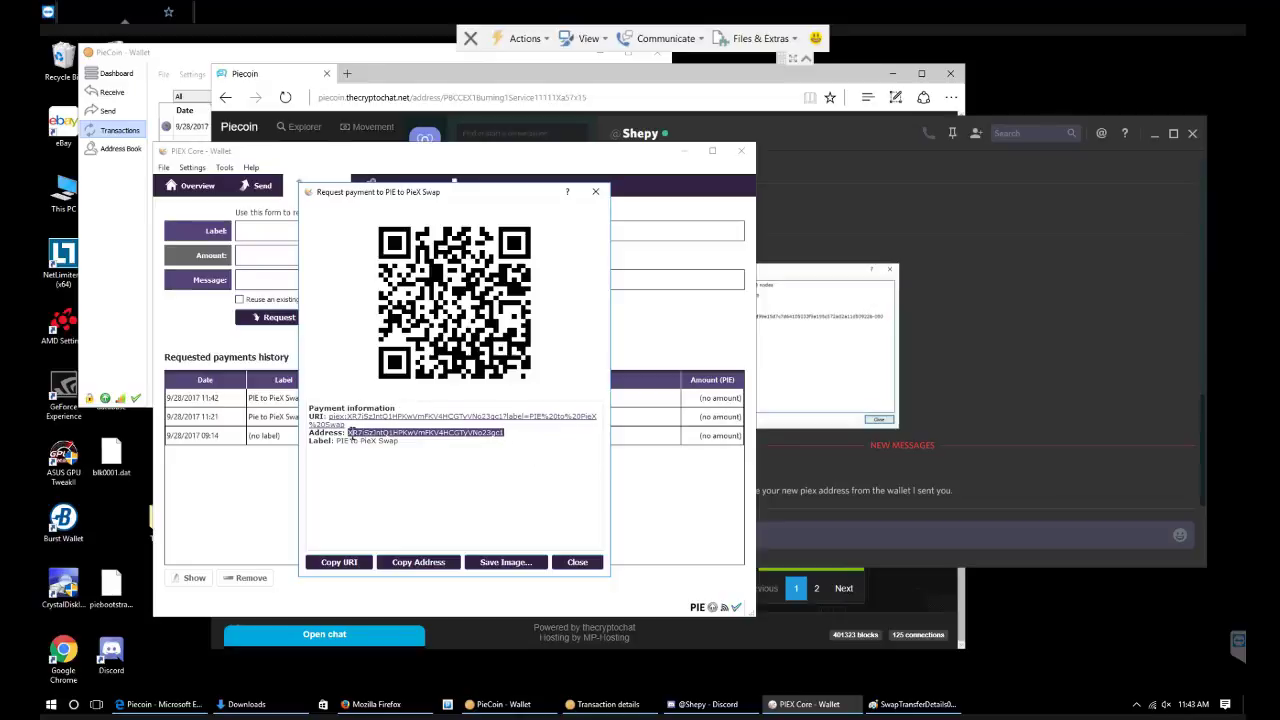
Paste the new PIEX address into the admin chat and send it
{"action": "left_click", "coordinate": [827, 536]}
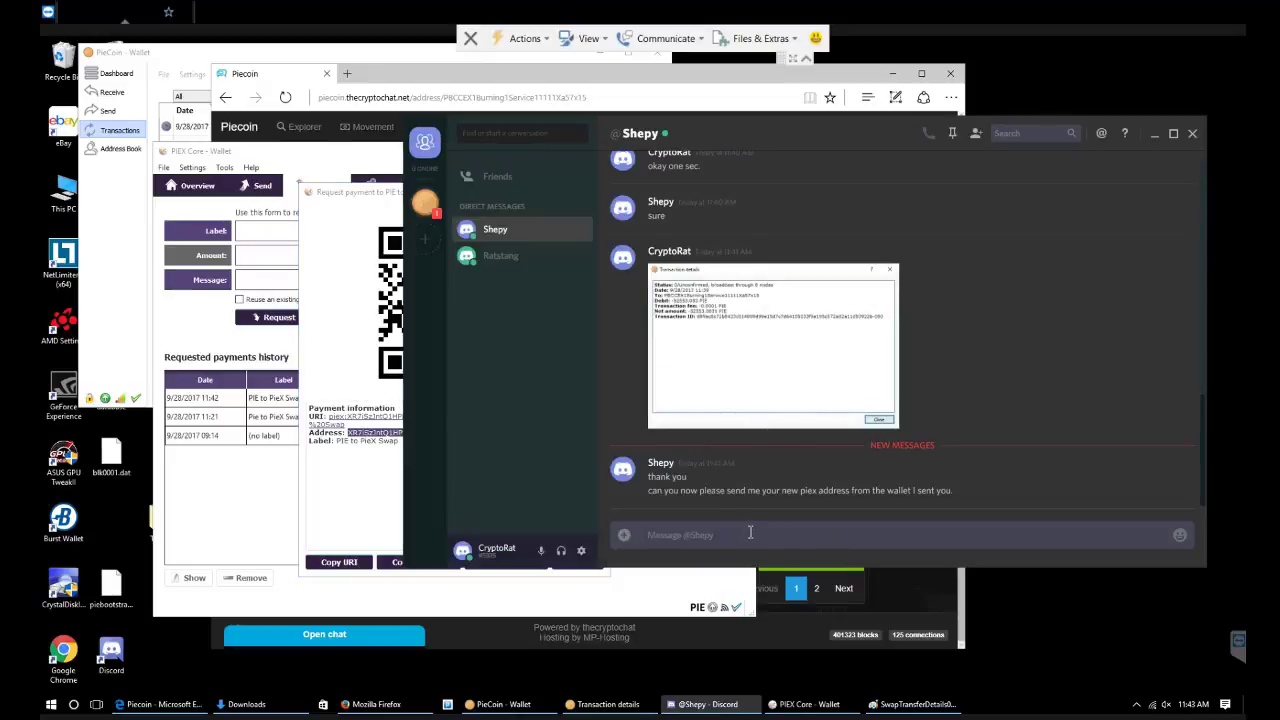
{"action": "right_click", "coordinate": [749, 533]}
{"action": "left_click", "coordinate": [763, 541]}
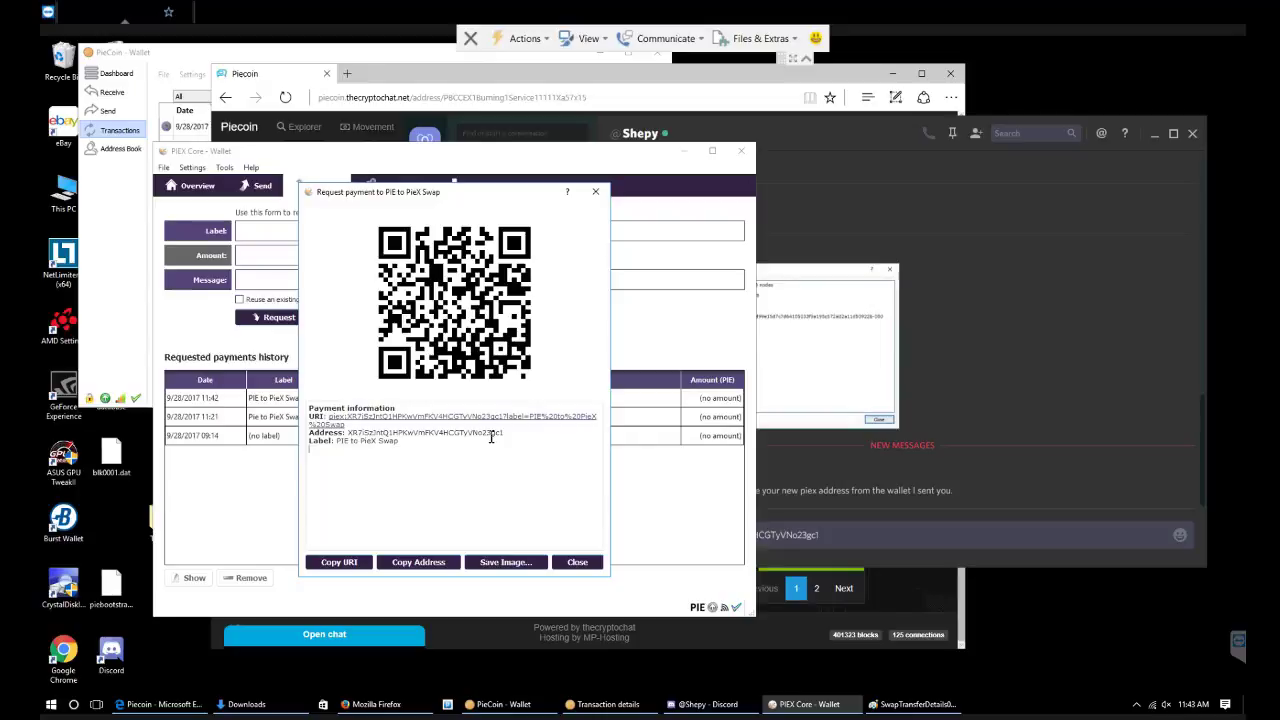
{"action": "left_click", "coordinate": [833, 534]}
{"action": "key", "text": "Return"}
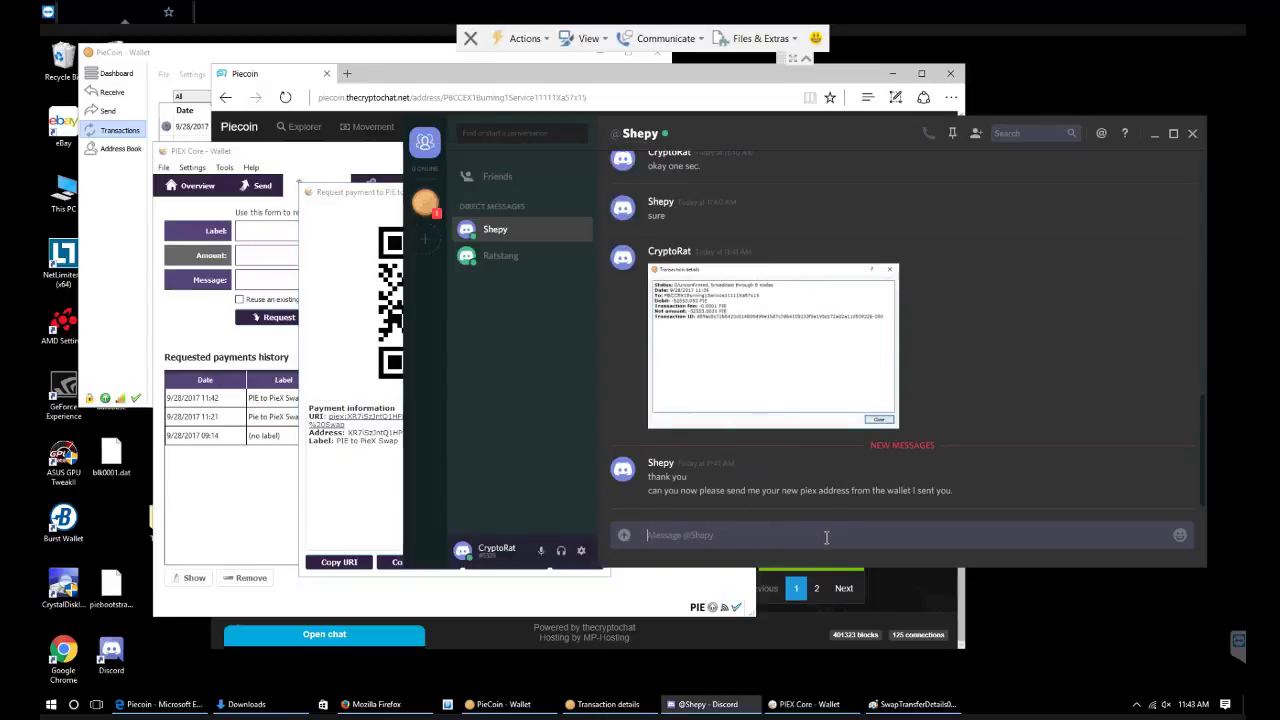
Switch between the wallet's payment request and the Discord chat to await the admin's reply
{"action": "left_click", "coordinate": [361, 481]}
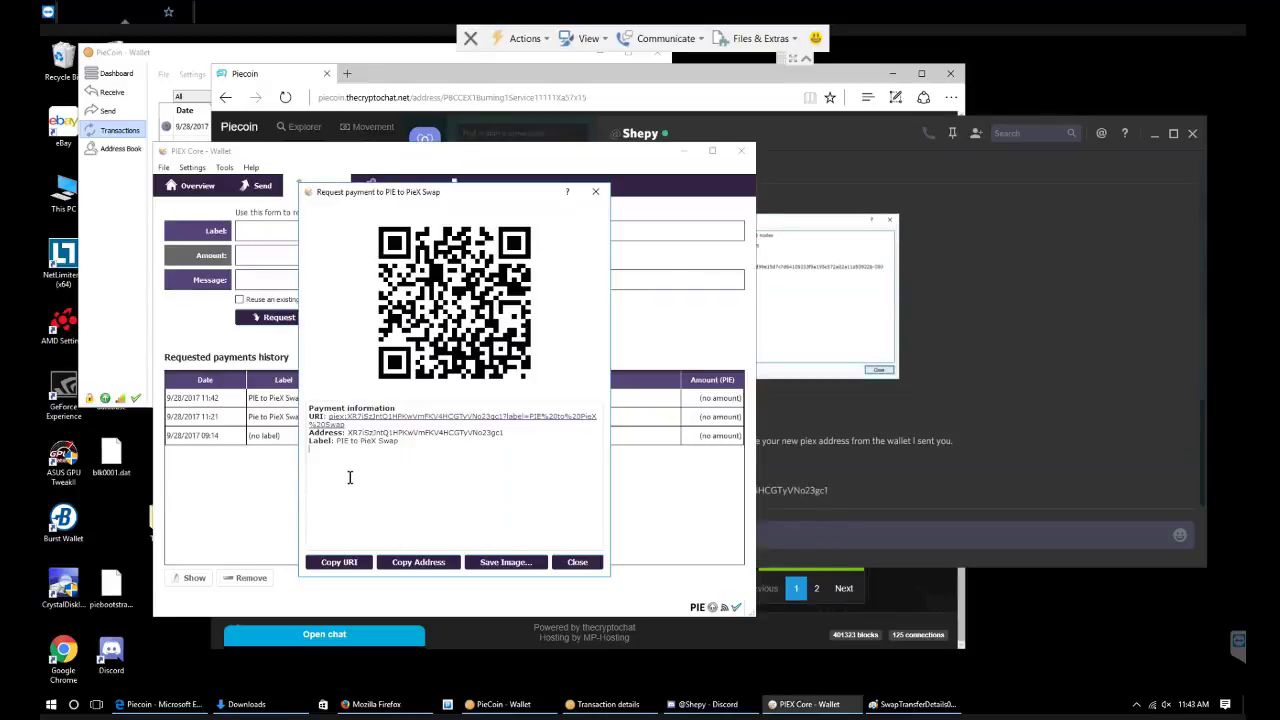
{"action": "left_click", "coordinate": [835, 538]}
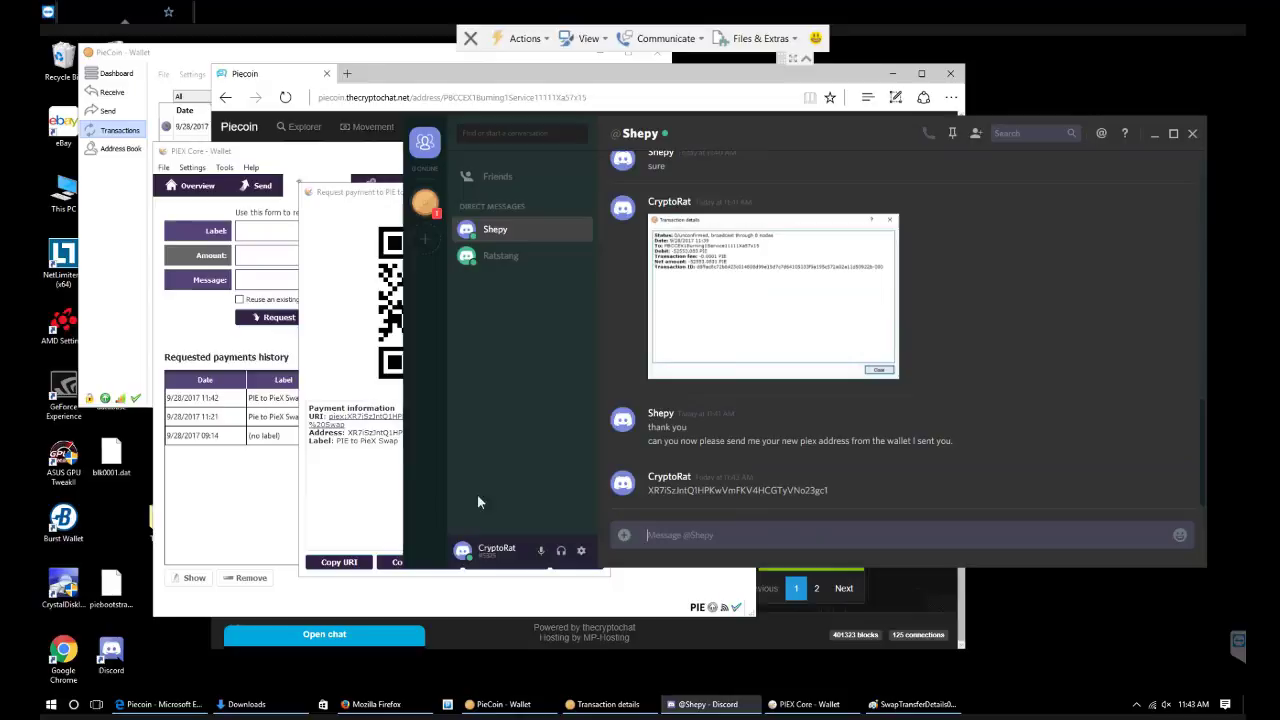
{"action": "left_click", "coordinate": [335, 470]}
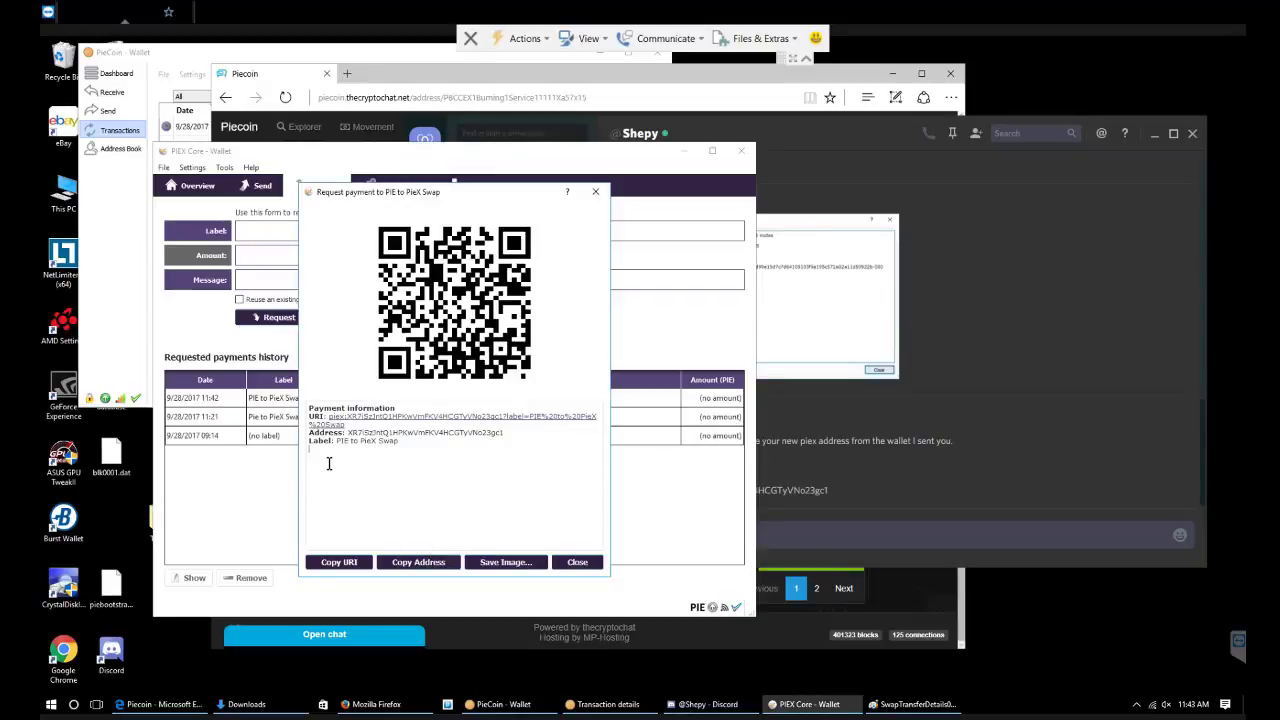
{"action": "key", "text": "alt+Tab"}
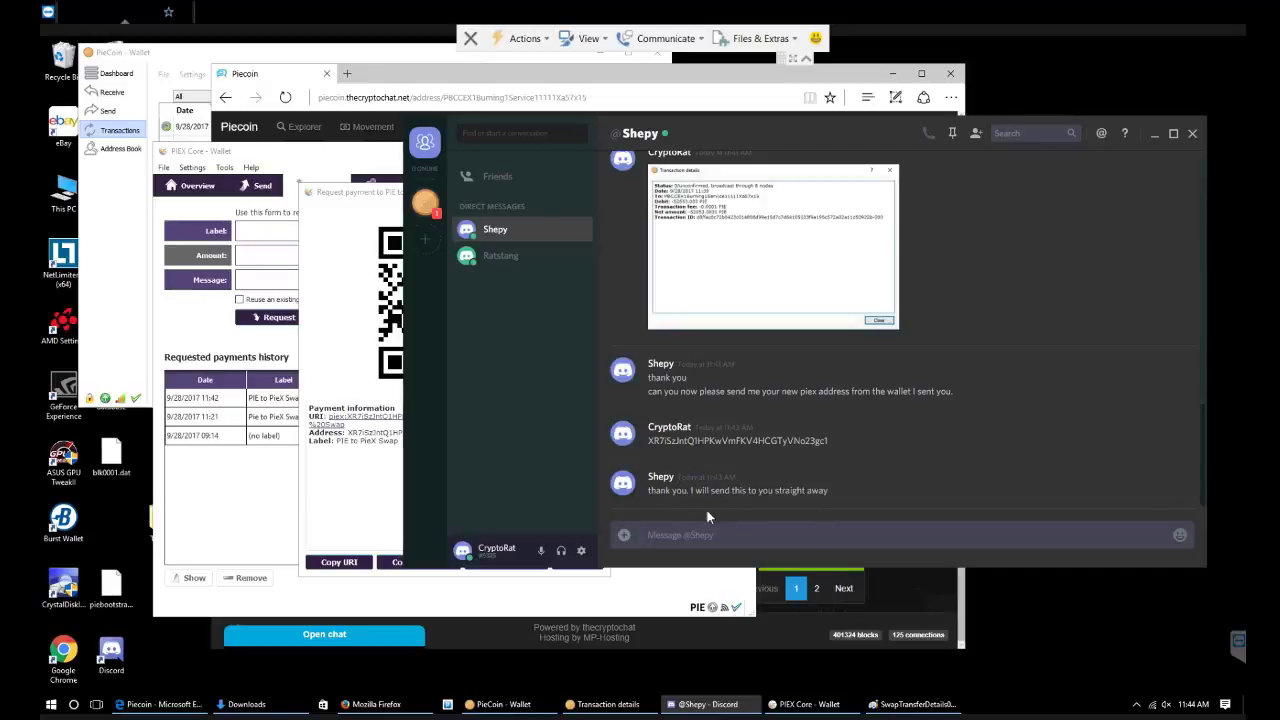
Close the wallet's Request payment dialog and return to the Overview tab
{"action": "left_click", "coordinate": [235, 508]}
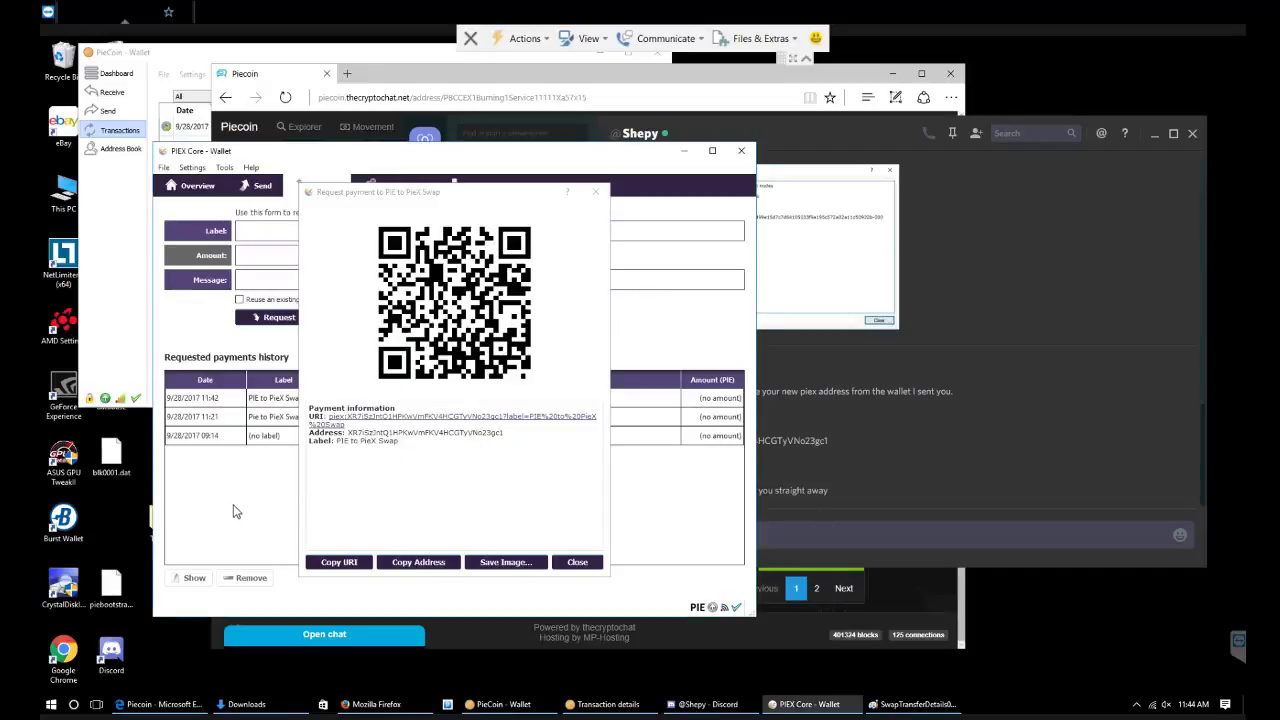
{"action": "left_click", "coordinate": [578, 564]}
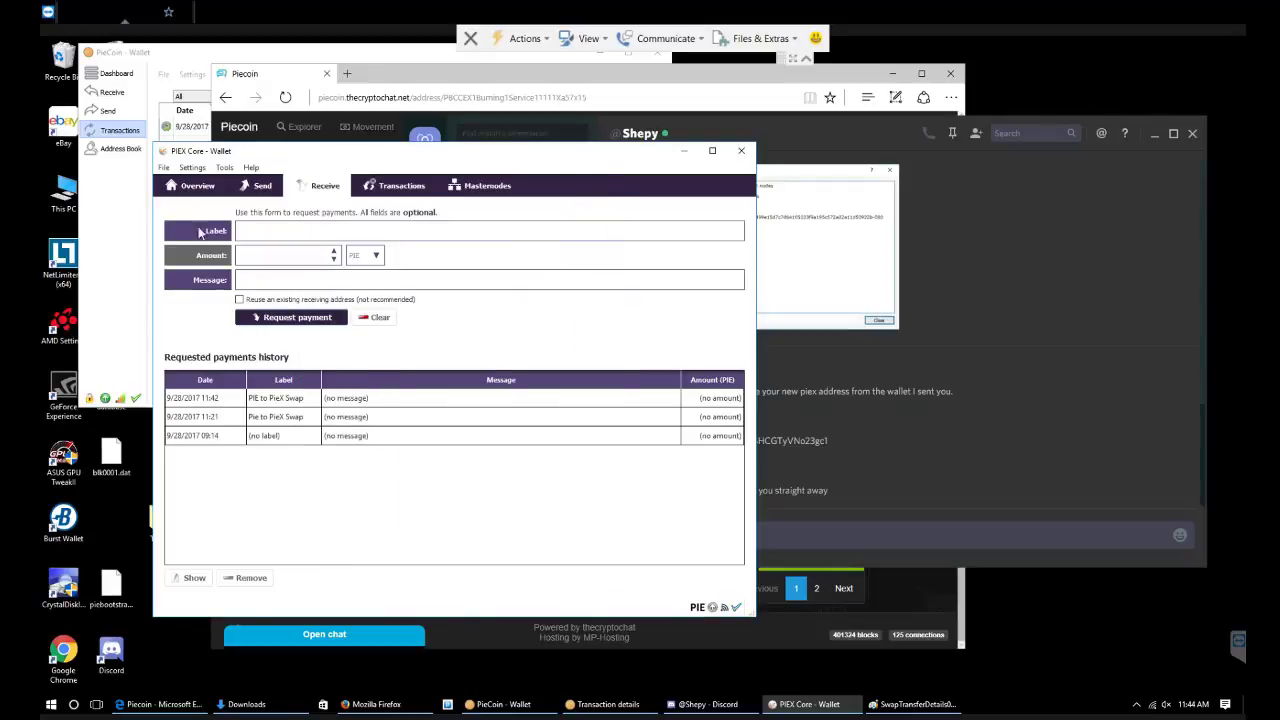
{"action": "left_click", "coordinate": [180, 186]}
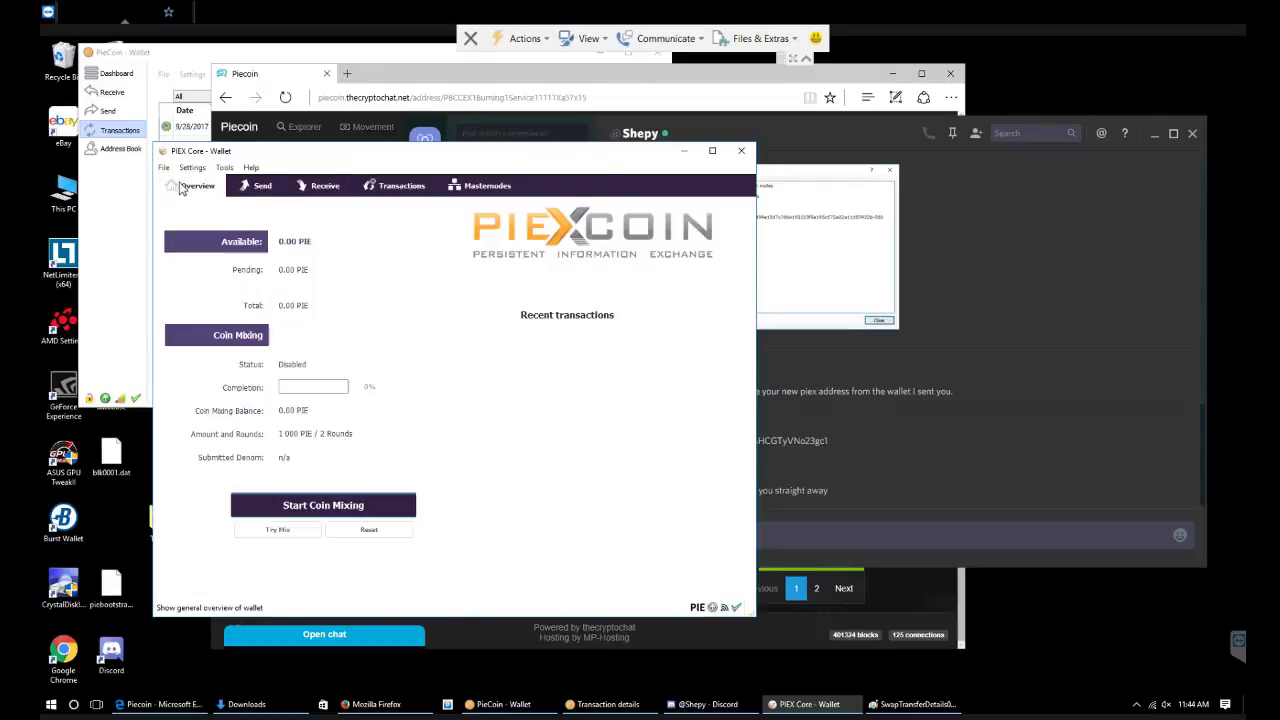
Reply "Alright thanks" in the Discord chat
{"action": "left_click", "coordinate": [799, 530]}
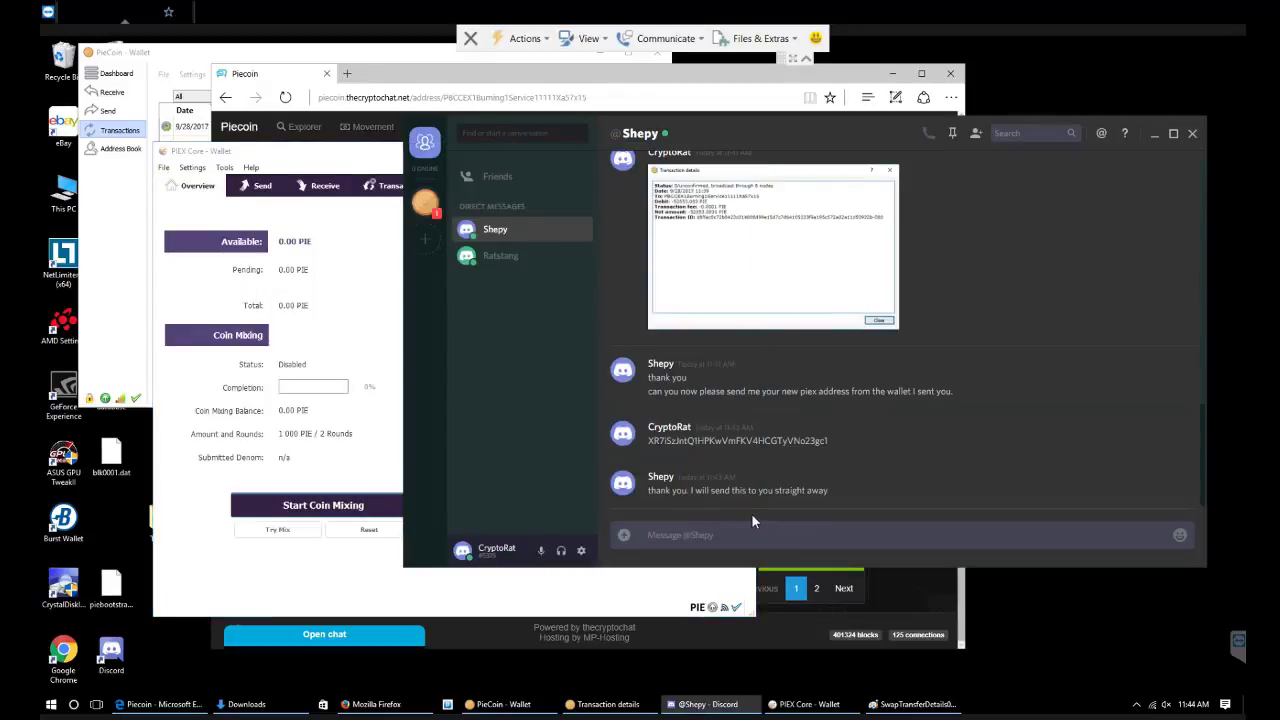
{"action": "type", "text": "Alright thanks for the"}
{"action": "key", "text": "BackSpace"}
{"action": "key", "text": "BackSpace"}
{"action": "key", "text": "BackSpace"}
{"action": "key", "text": "BackSpace"}
{"action": "key", "text": "BackSpace"}
{"action": "key", "text": "BackSpace"}
{"action": "key", "text": "BackSpace"}
{"action": "key", "text": "BackSpace"}
{"action": "key", "text": "BackSpace"}
{"action": "key", "text": "Return"}
Check the wallet's Transactions tab, then go back to the Overview
{"action": "left_click", "coordinate": [374, 588]}
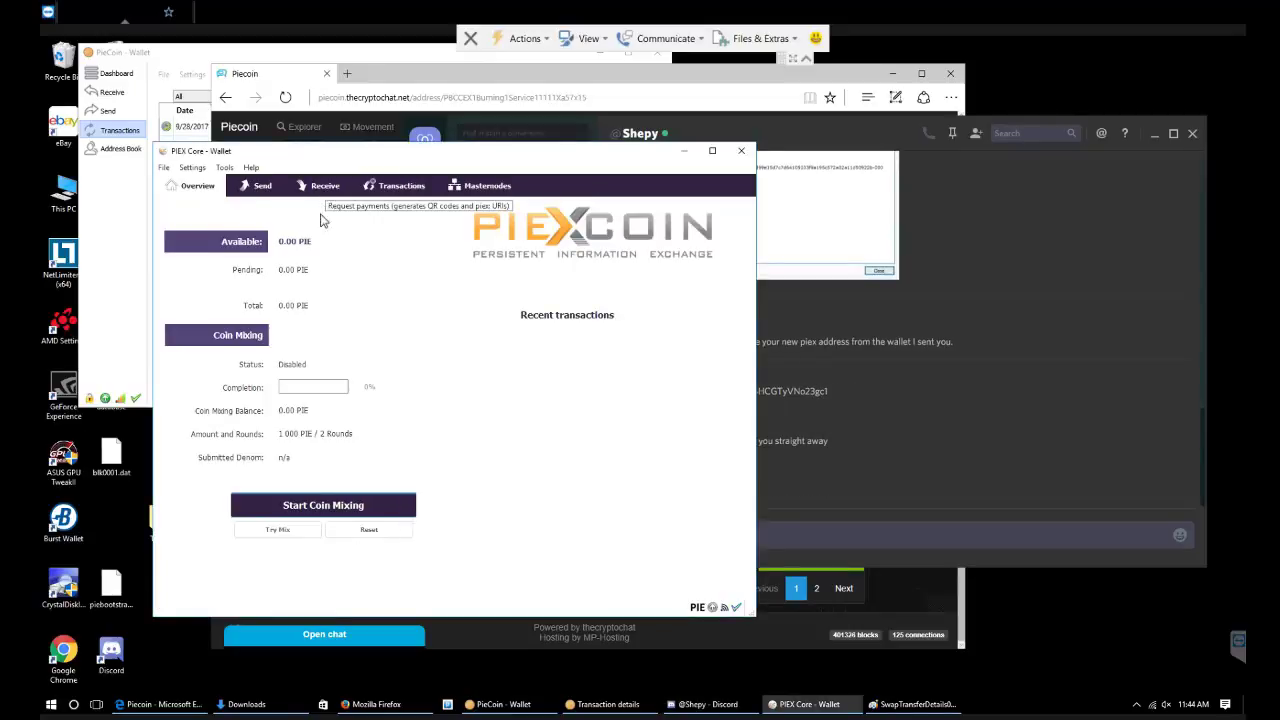
{"action": "left_click", "coordinate": [831, 514]}
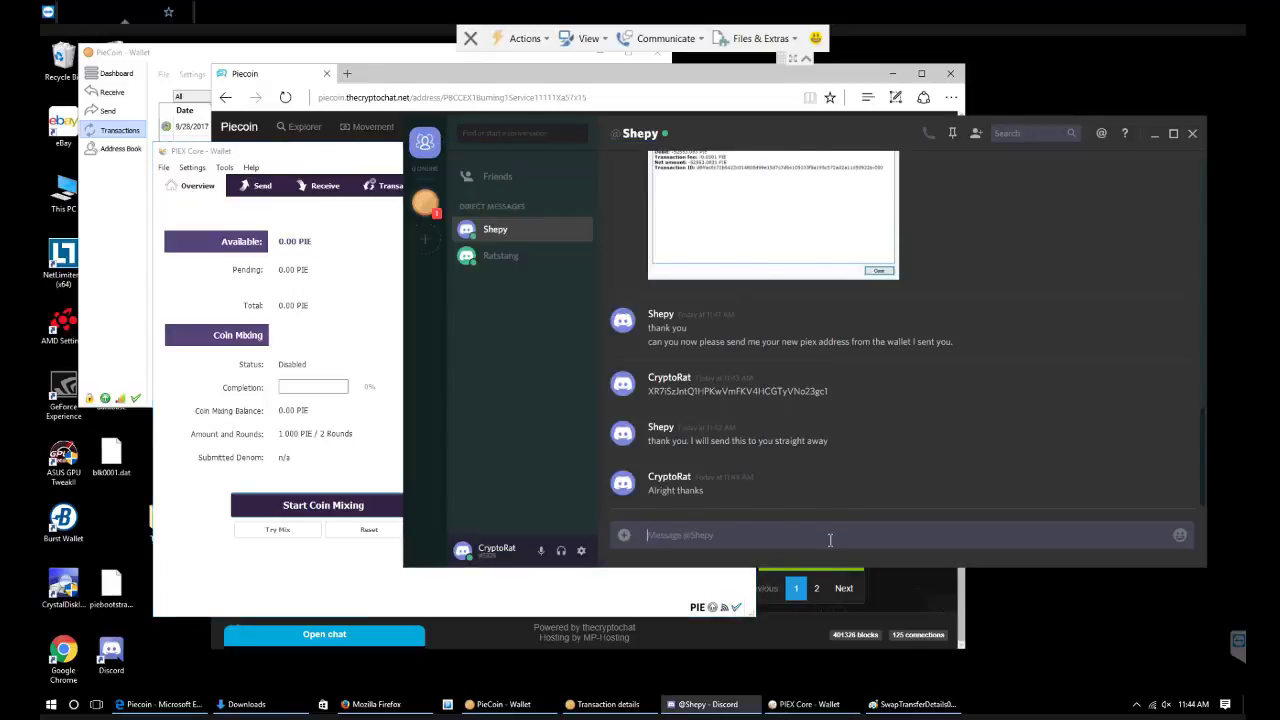
{"action": "left_click", "coordinate": [390, 436]}
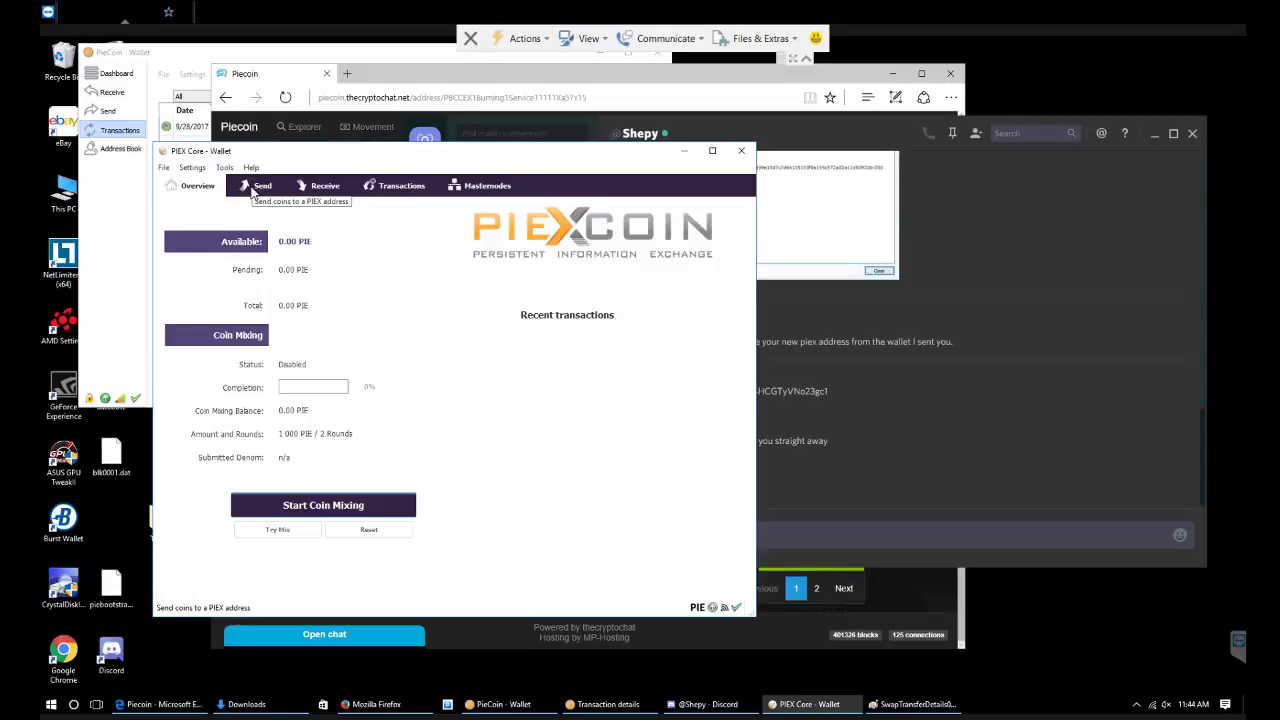
{"action": "left_click", "coordinate": [375, 190]}
{"action": "left_click", "coordinate": [198, 190]}
{"action": "left_click", "coordinate": [820, 538]}
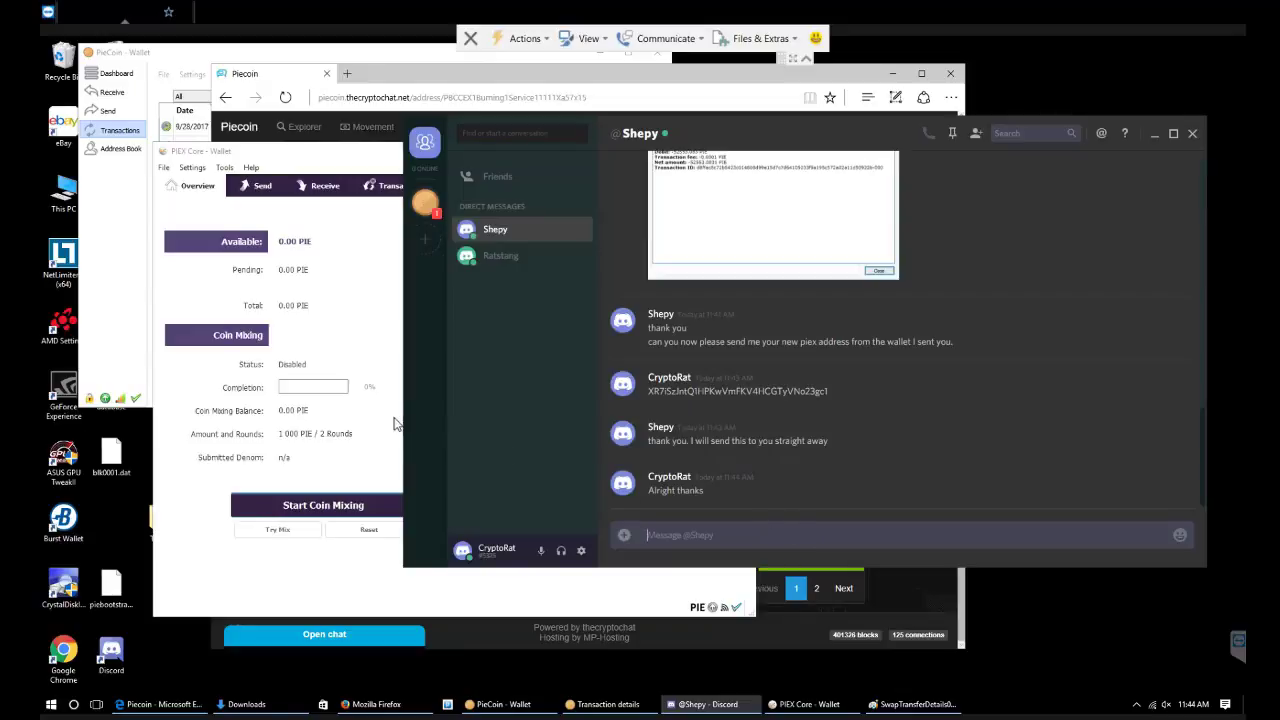
{"action": "left_click", "coordinate": [308, 607]}
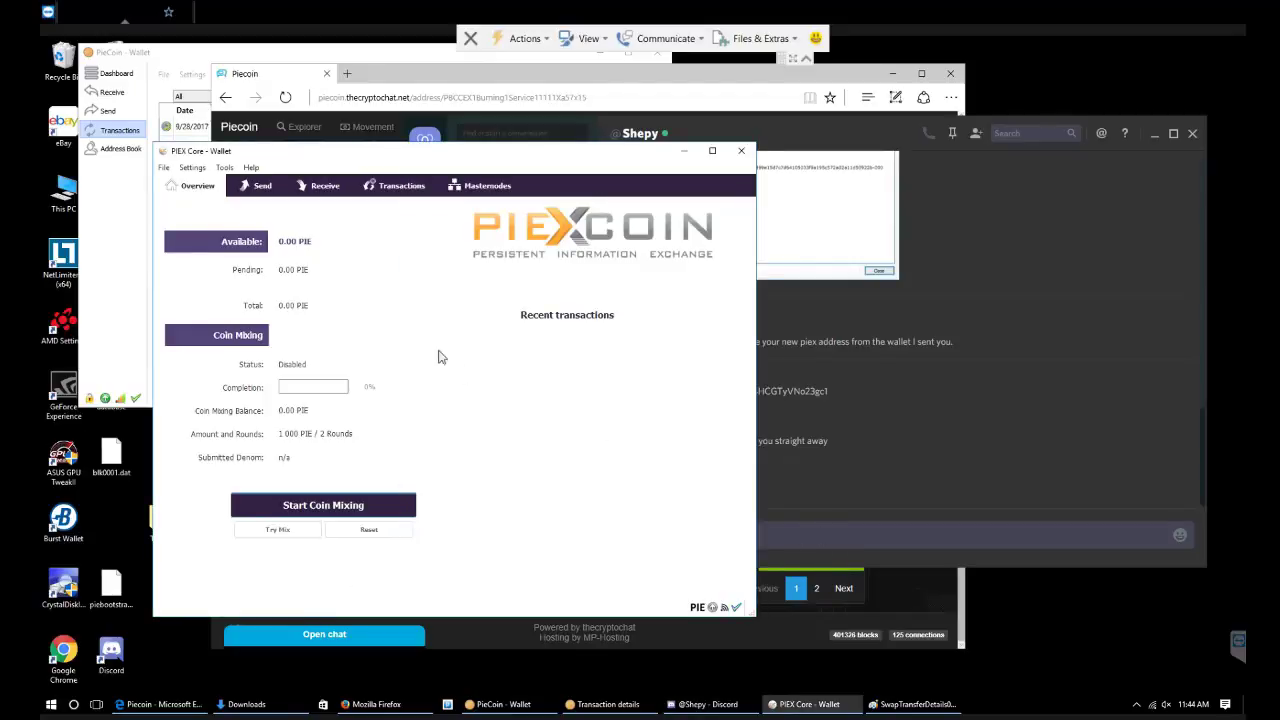
Open the PIE to PieX Swap request, close it, and find the 52,553.08 PIE pending transaction on Overview
{"action": "left_click", "coordinate": [326, 186]}
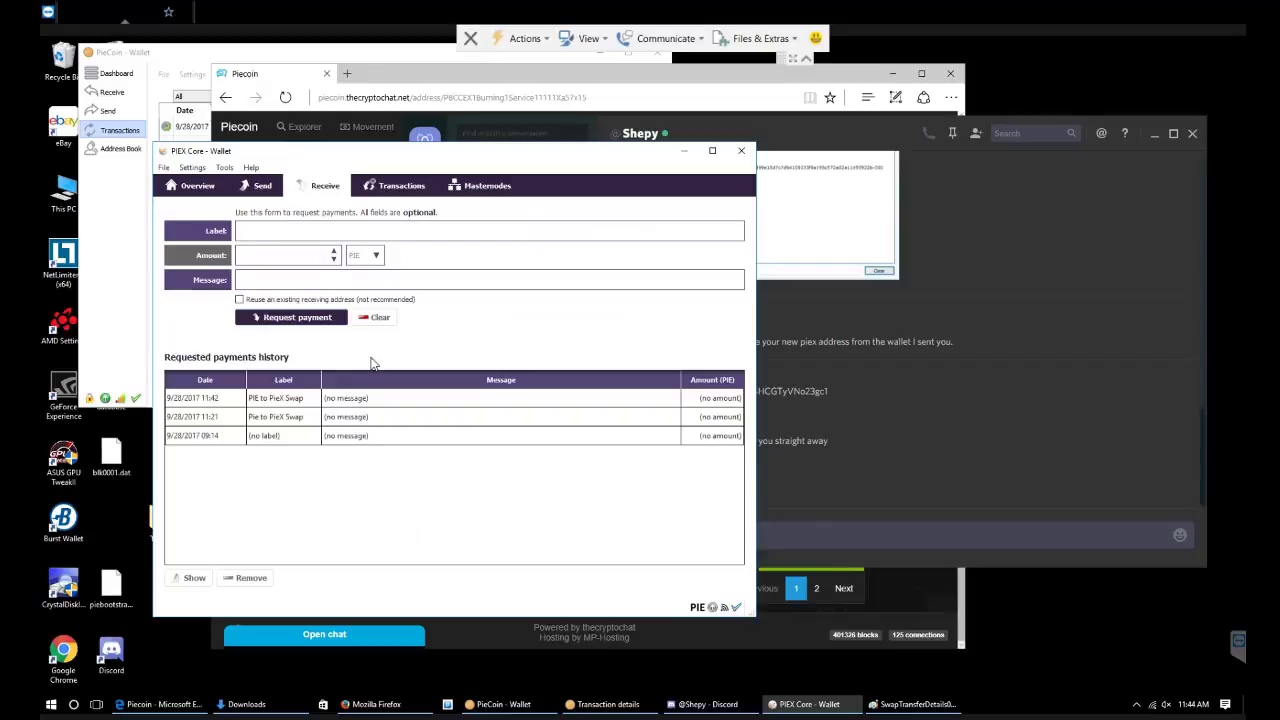
{"action": "left_click", "coordinate": [365, 403]}
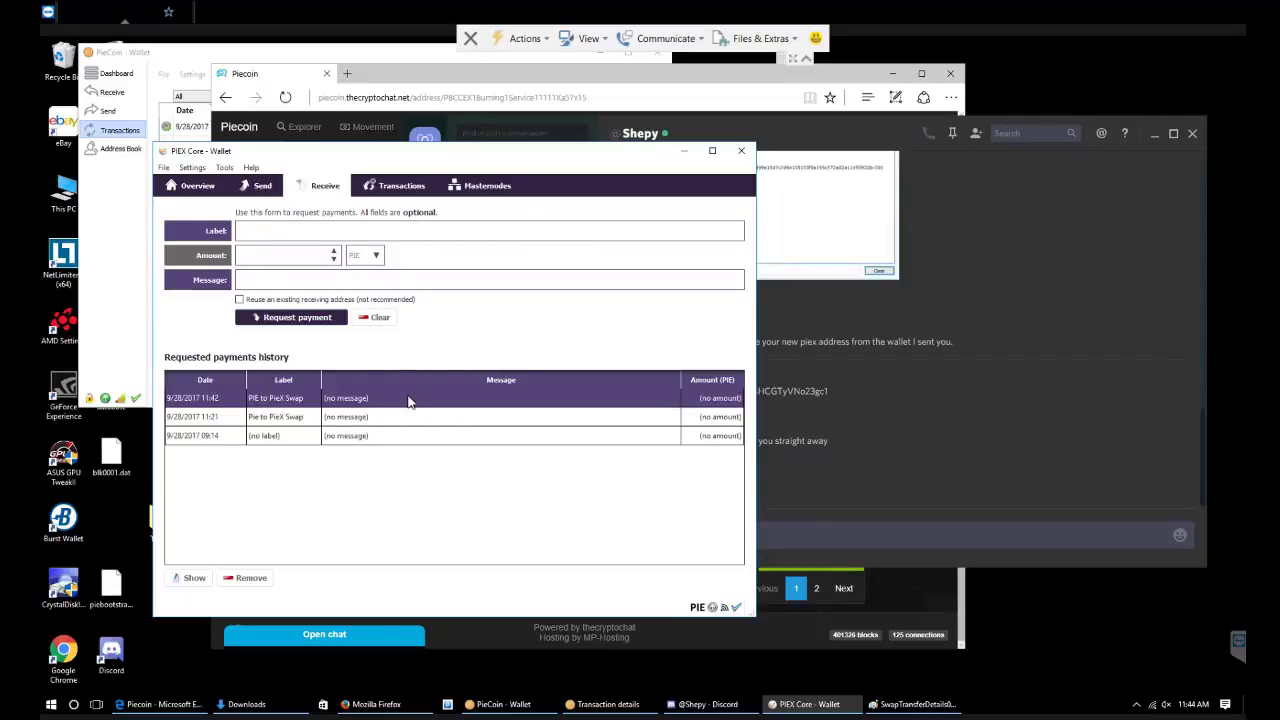
{"action": "double_click", "coordinate": [407, 400]}
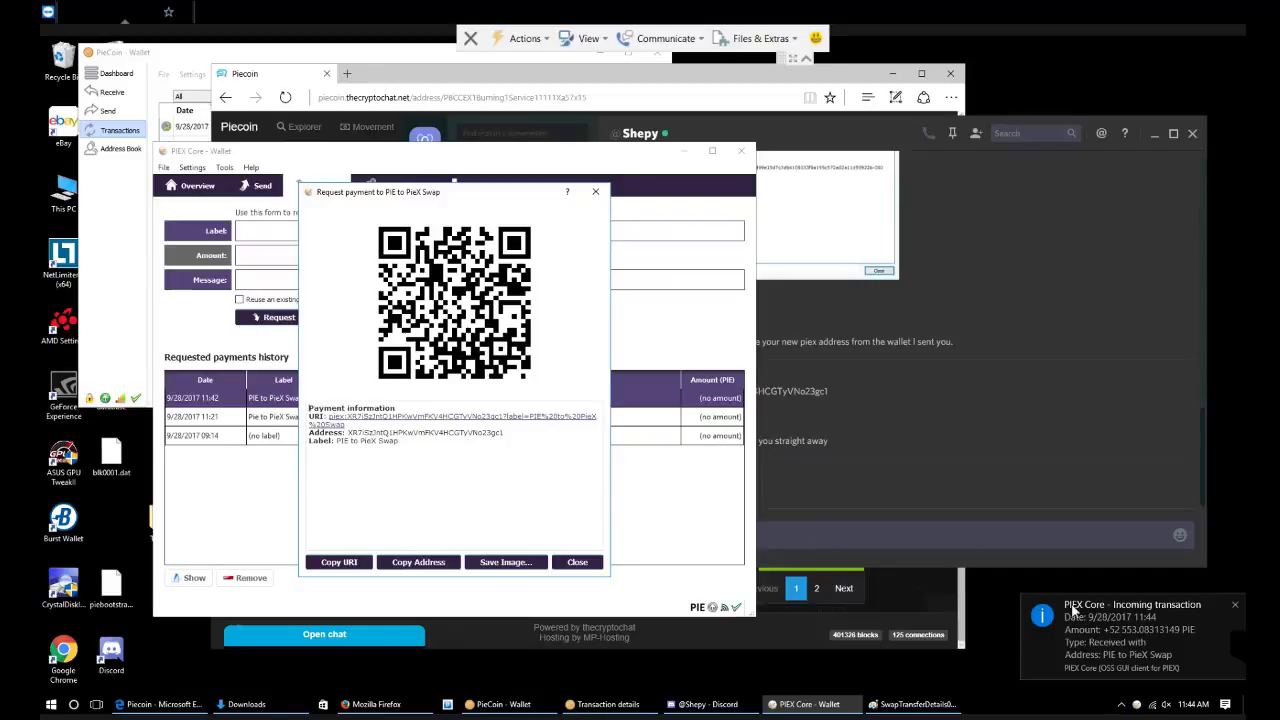
{"action": "left_click", "coordinate": [197, 185]}
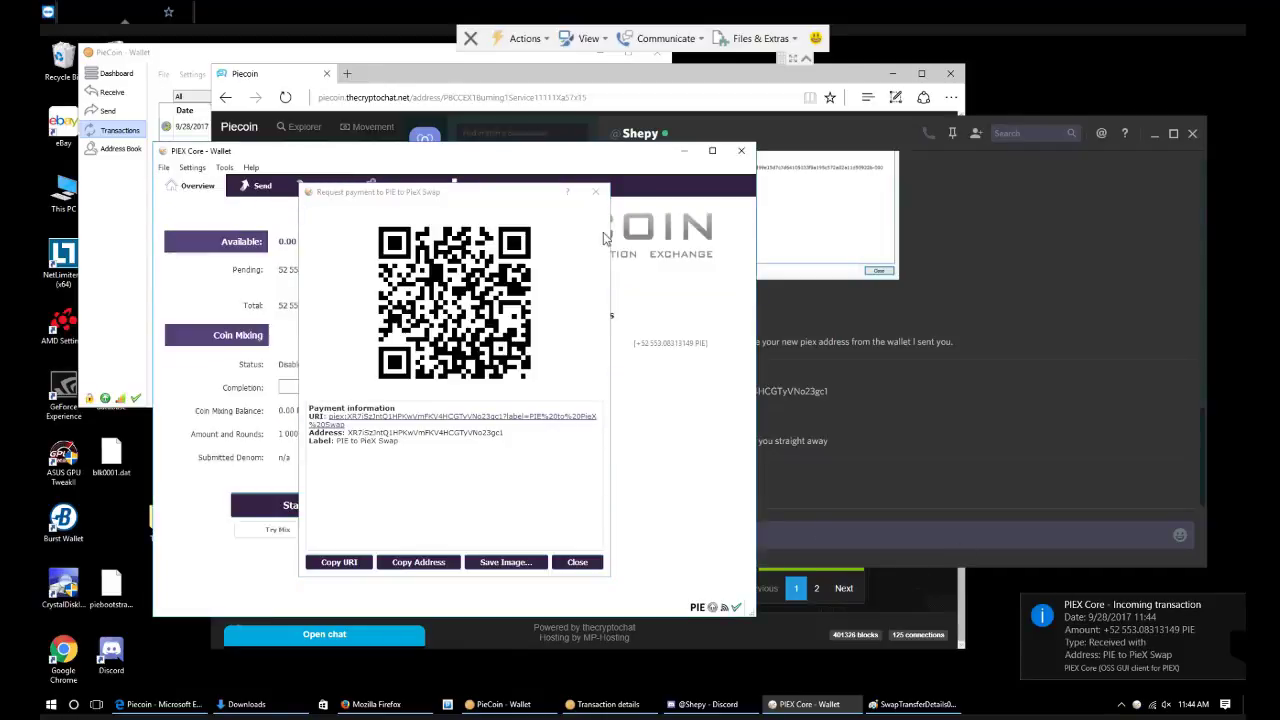
{"action": "left_click", "coordinate": [597, 192]}
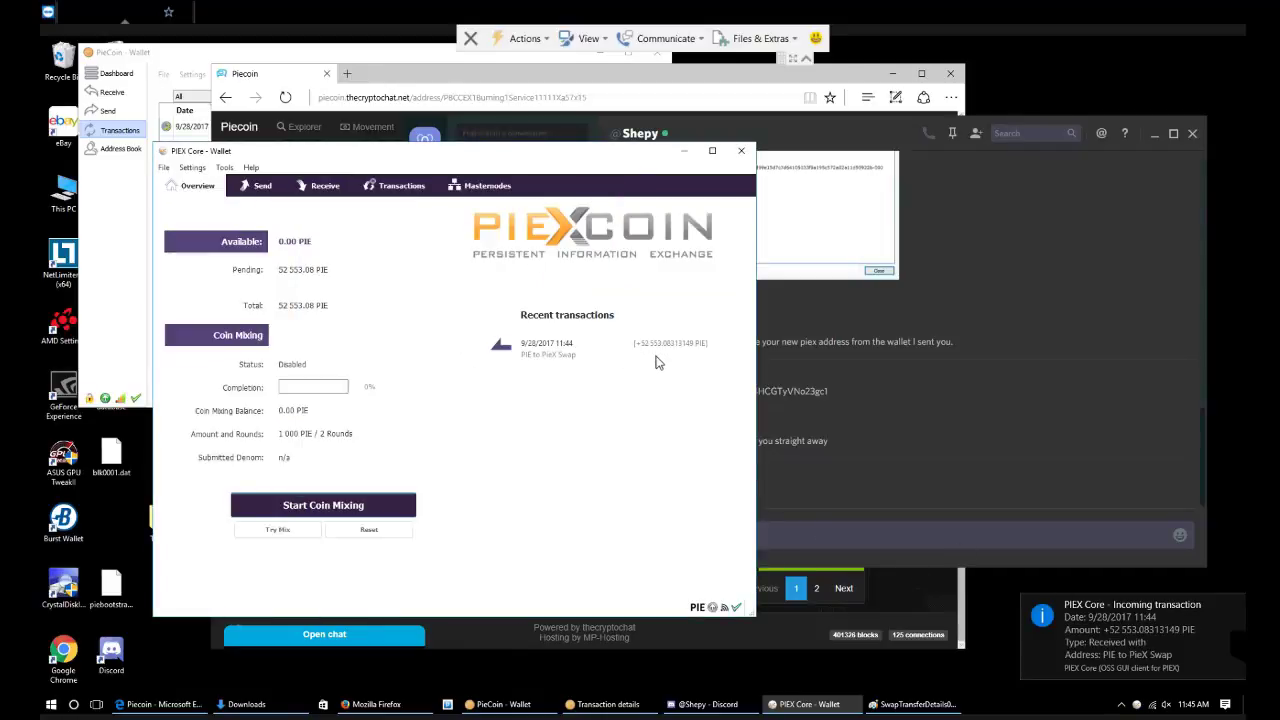
{"action": "mouse_move", "coordinate": [650, 355]}
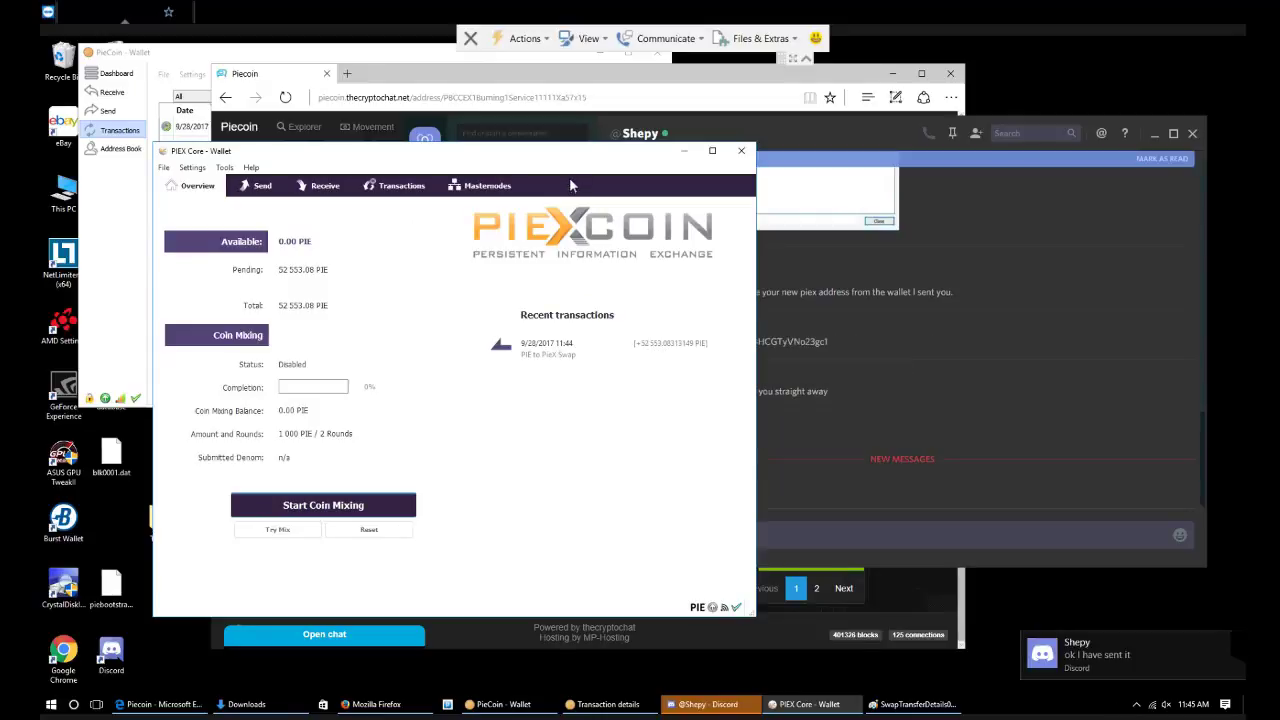
Post "I got it, that was fast!" in the Discord chat and reposition the wallet window
{"action": "left_click_drag", "start_coordinate": [576, 157], "coordinate": [530, 158]}
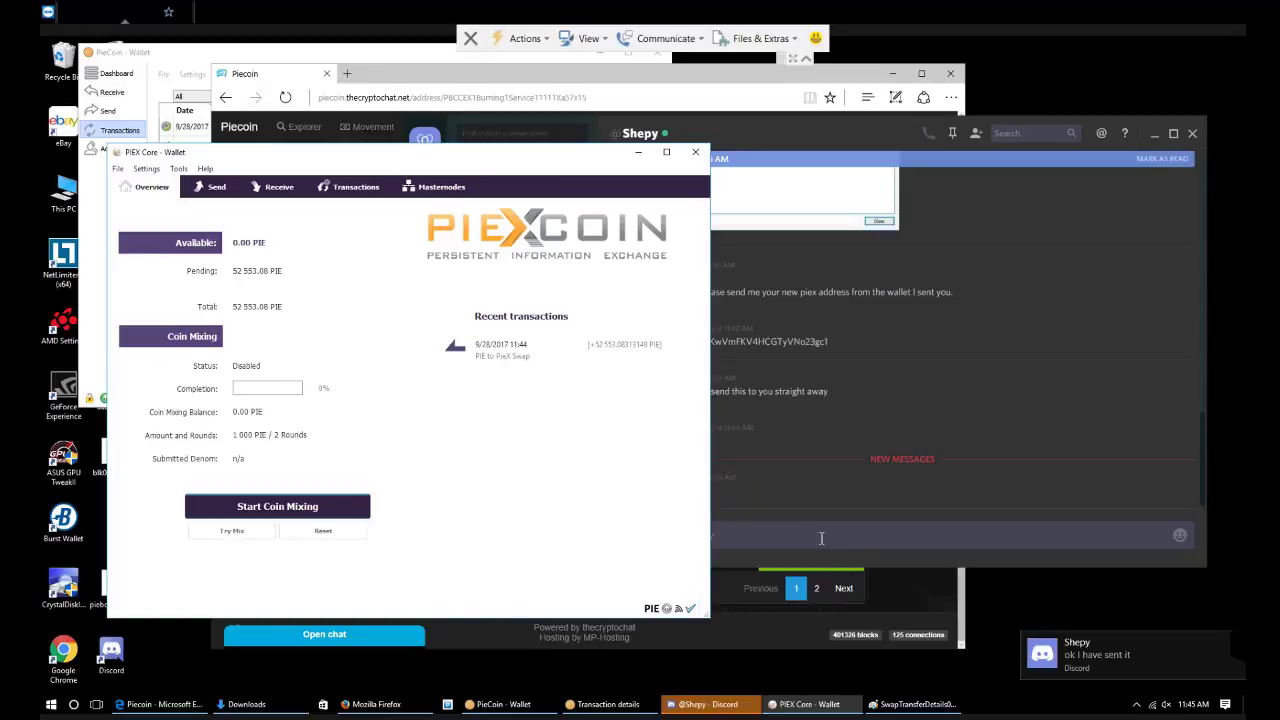
{"action": "left_click", "coordinate": [756, 515]}
{"action": "left_click", "coordinate": [421, 594]}
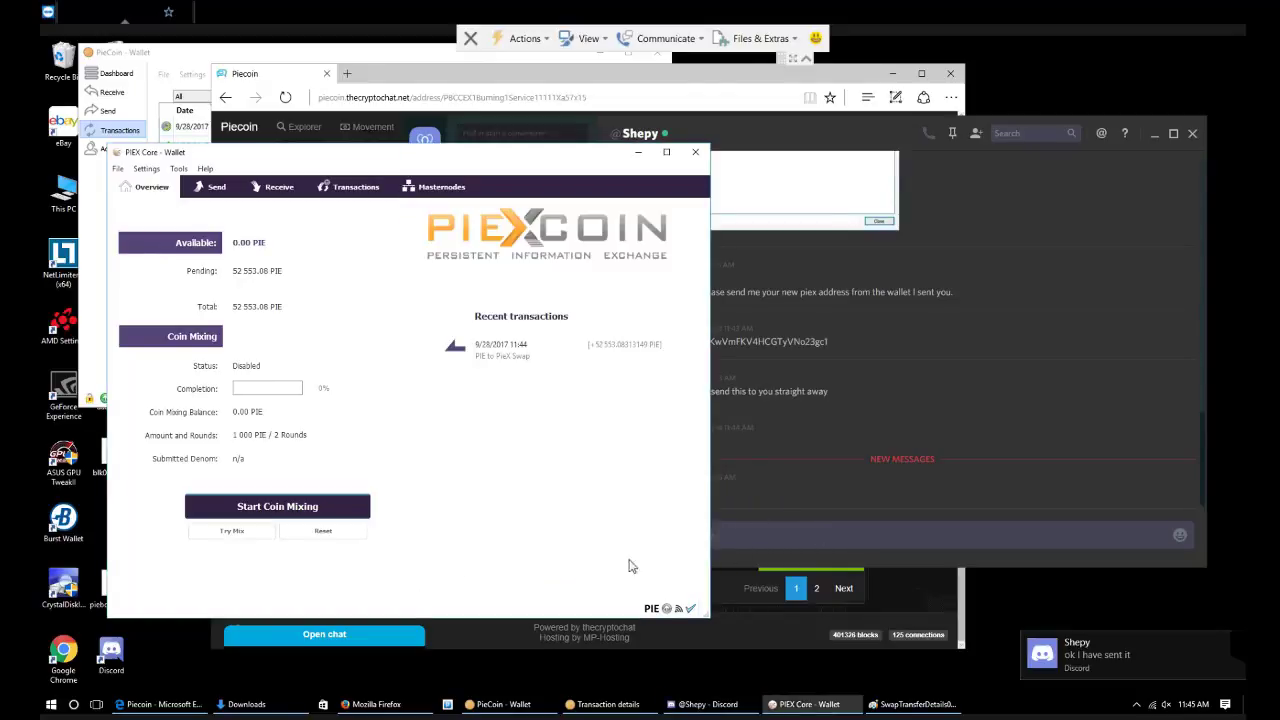
{"action": "left_click", "coordinate": [780, 530]}
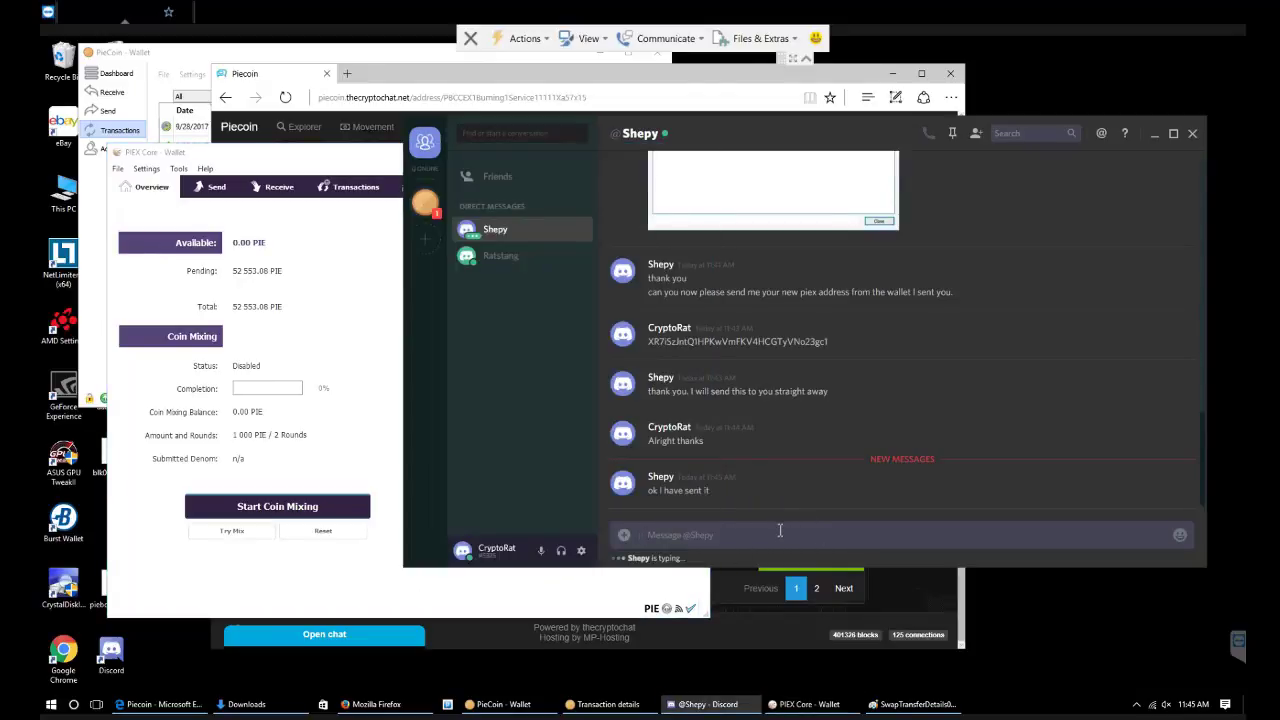
{"action": "type", "text": "al"}
{"action": "key", "text": "BackSpace"}
{"action": "key", "text": "BackSpace"}
{"action": "type", "text": "I got it, that was fast!"}
{"action": "key", "text": "Return"}
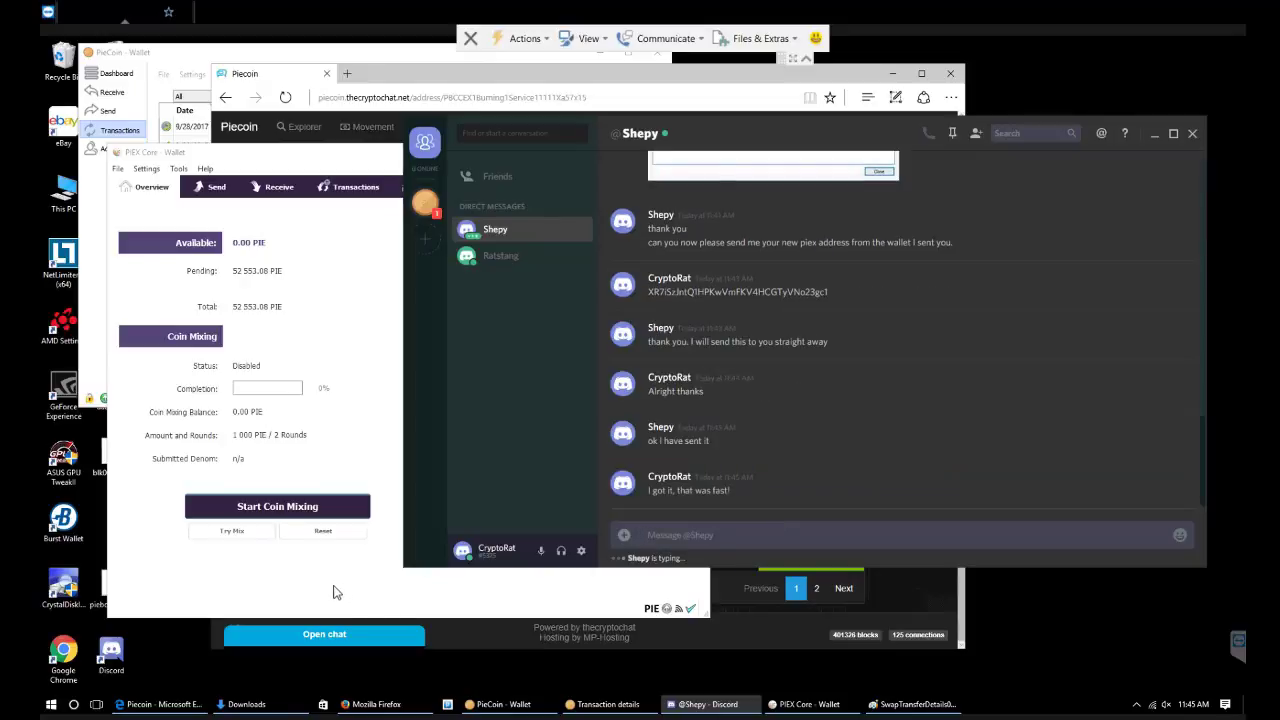
{"action": "left_click", "coordinate": [336, 590]}
{"action": "left_click_drag", "start_coordinate": [390, 160], "coordinate": [628, 144]}
Minimize the Edge block explorer and show Firefox's piecoin.info tab scrolled to the top
{"action": "left_click", "coordinate": [448, 80]}
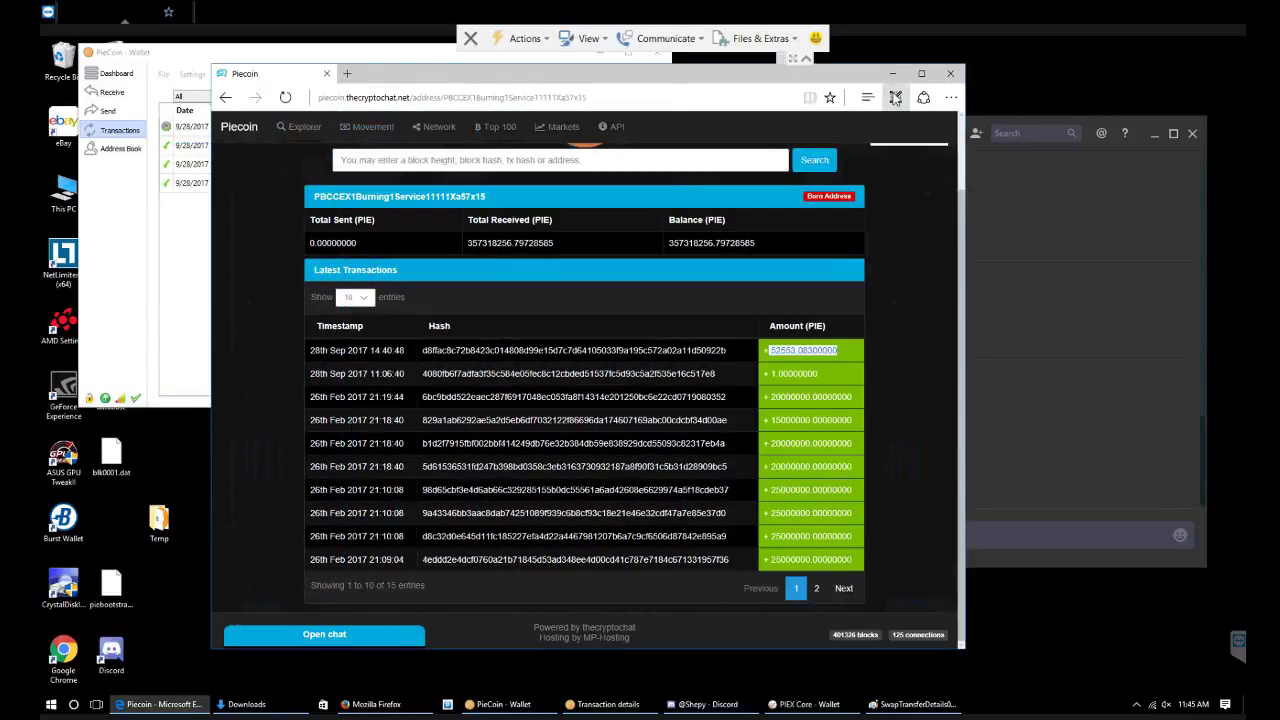
{"action": "left_click", "coordinate": [893, 73]}
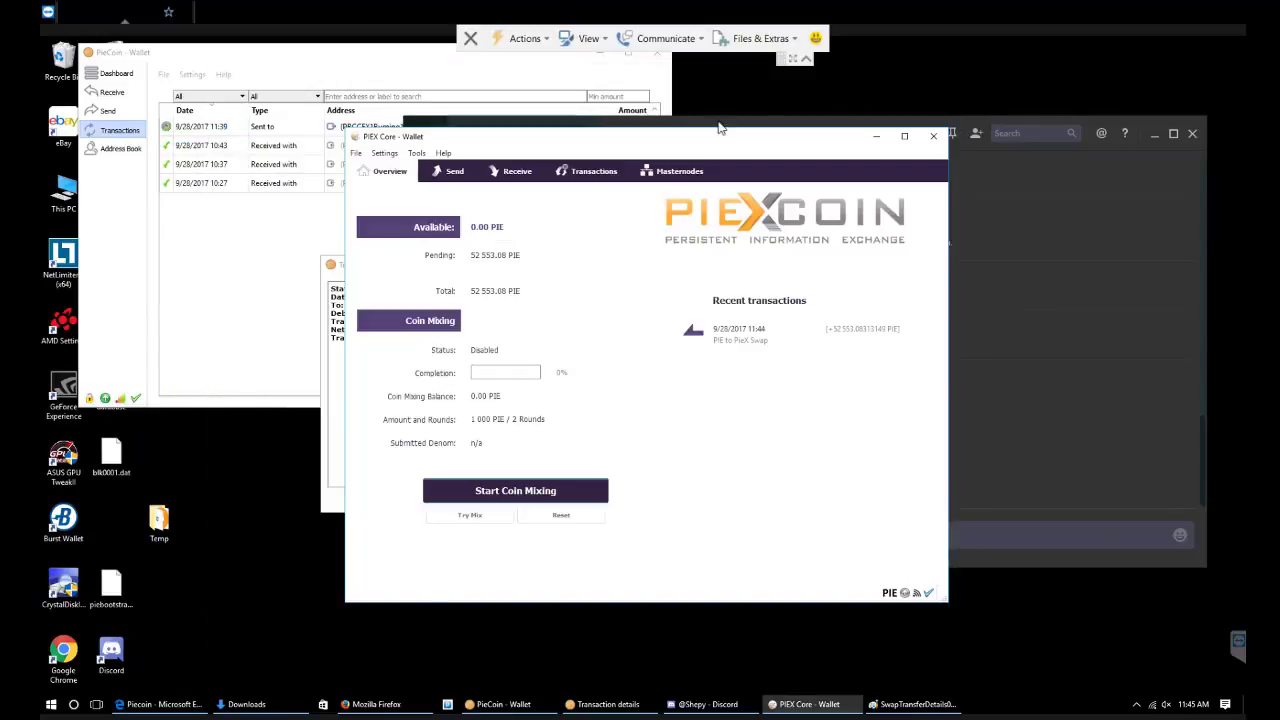
{"action": "left_click", "coordinate": [396, 706]}
{"action": "left_click", "coordinate": [138, 76]}
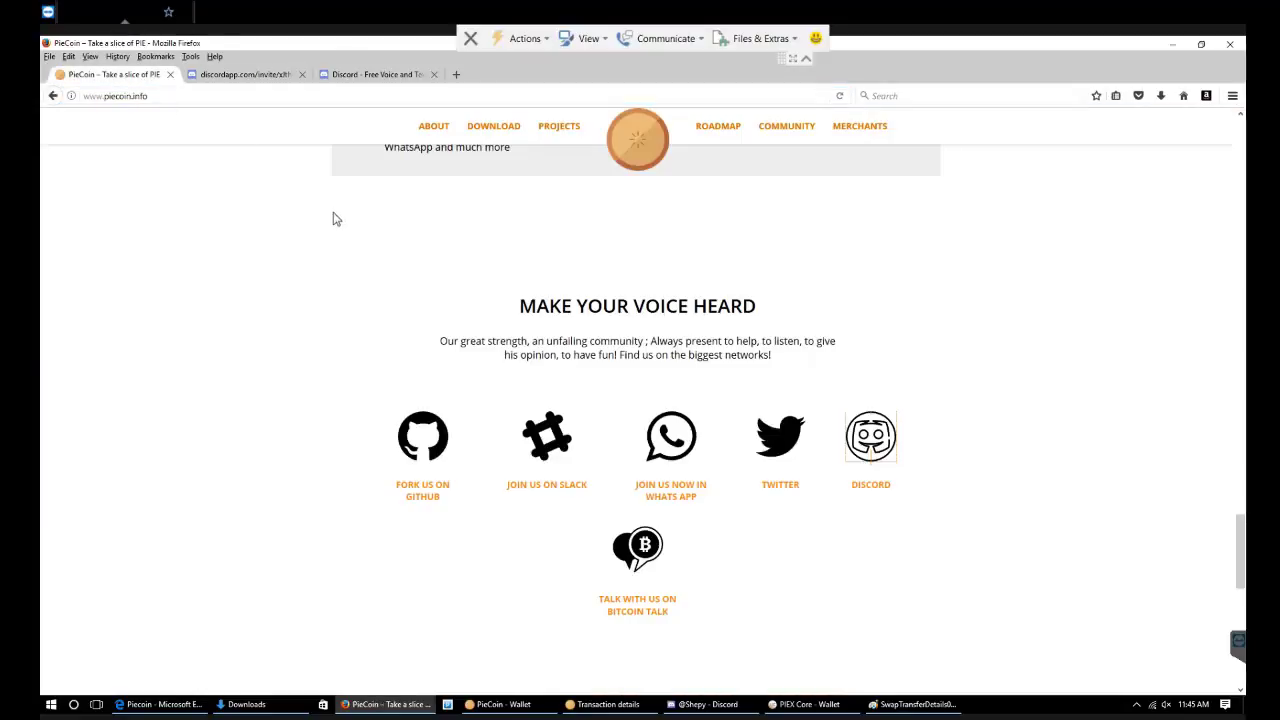
{"action": "scroll", "coordinate": [423, 311], "scroll_direction": "up", "scroll_amount": 10}
{"action": "scroll", "coordinate": [435, 343], "scroll_direction": "up", "scroll_amount": 10}
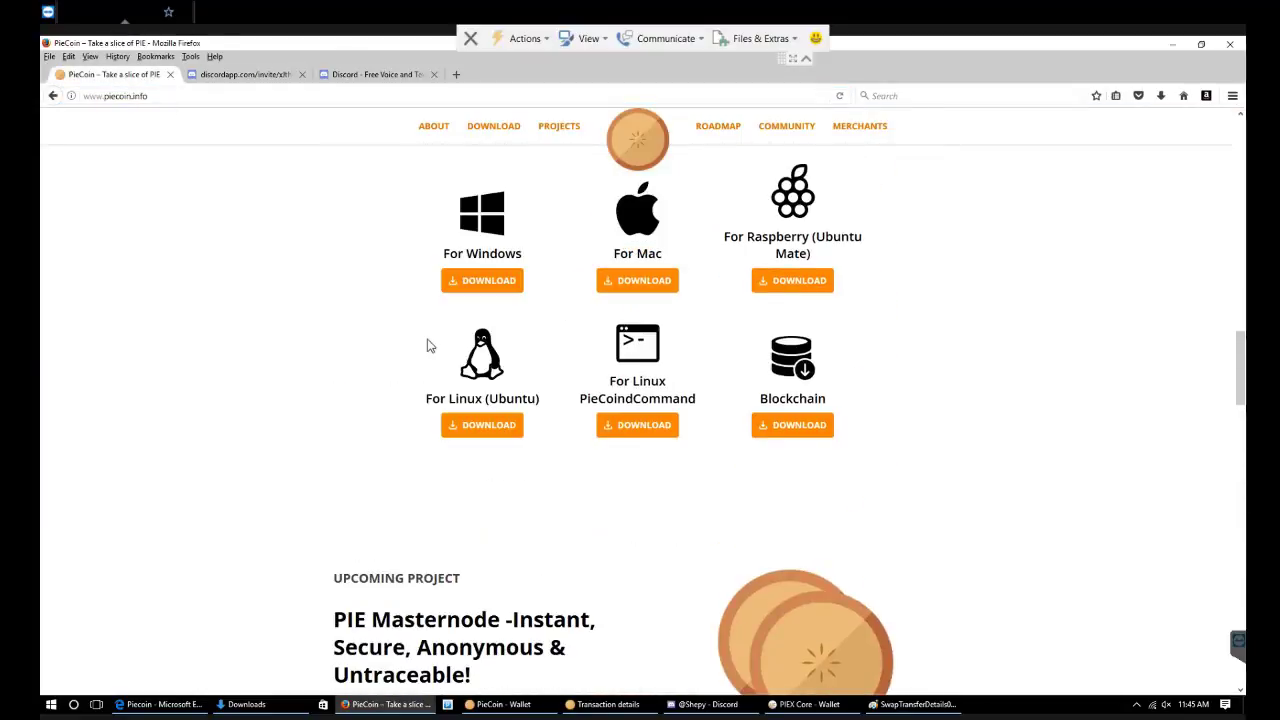
{"action": "mouse_move", "coordinate": [913, 704]}
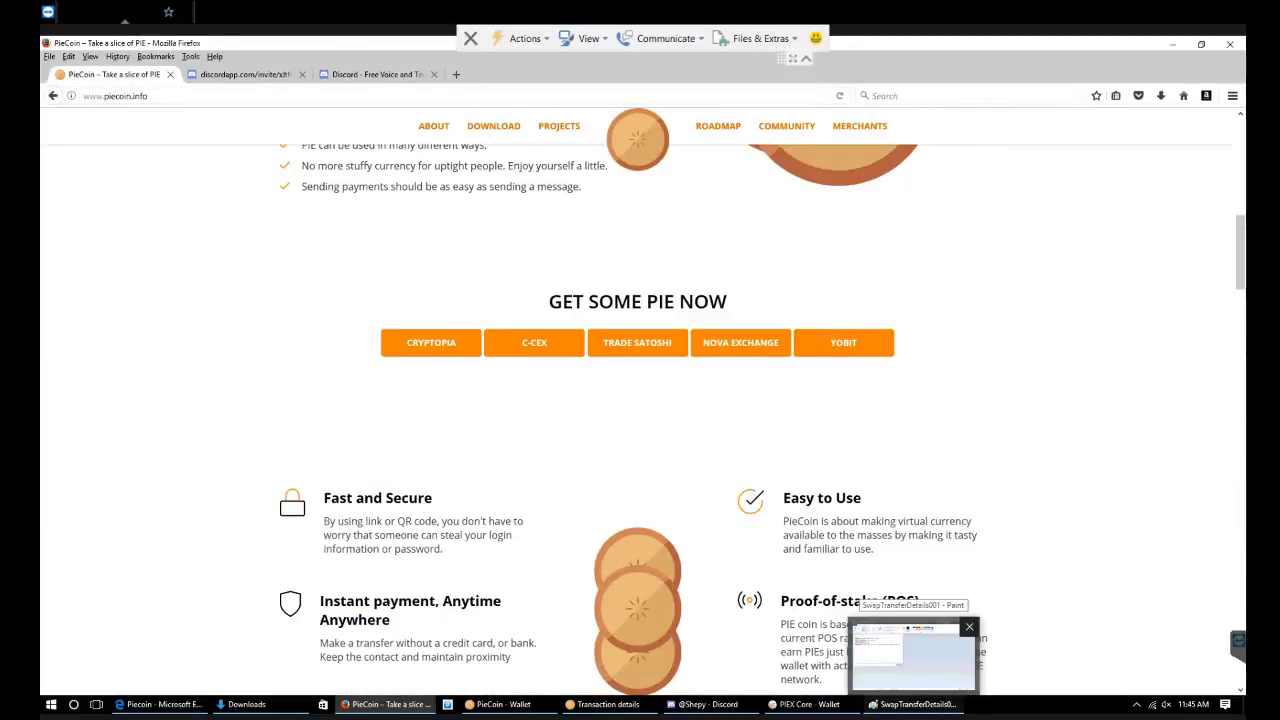